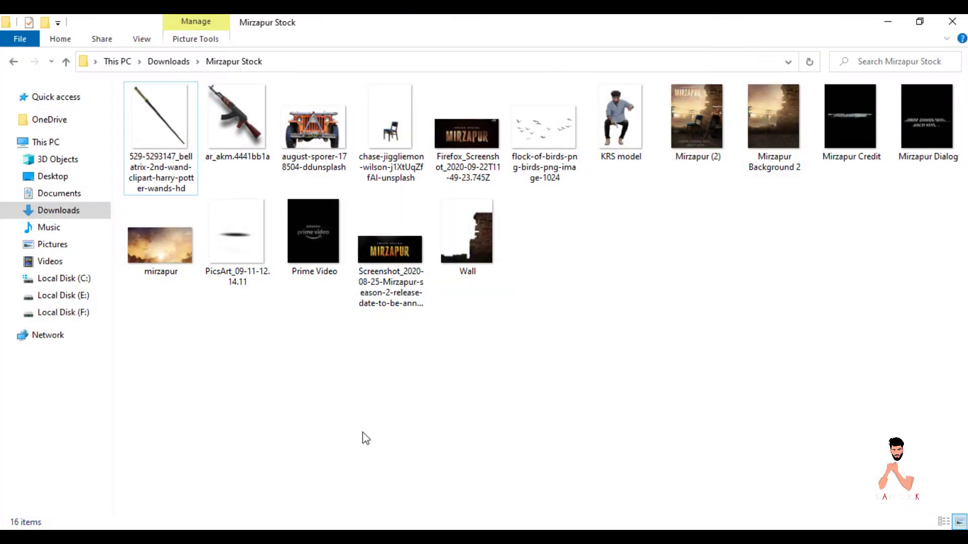
Open Mirzapur Background 2.jpg from the Mirzapur Stock folder in Photoshop
{"action": "mouse_move", "coordinate": [739, 156]}
{"action": "left_mouse_down"}
{"action": "mouse_move", "coordinate": [571, 351]}
{"action": "mouse_move", "coordinate": [413, 271]}
{"action": "left_mouse_up"}
{"action": "left_click", "coordinate": [39, 24]}
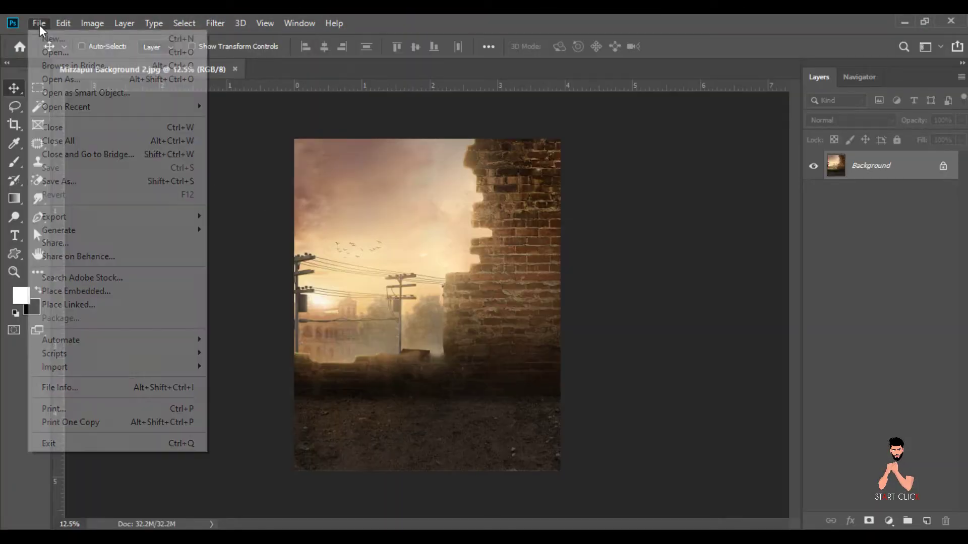
Create a new blank document and move the background into it as a smart object
{"action": "left_click", "coordinate": [50, 36]}
{"action": "left_click", "coordinate": [767, 464]}
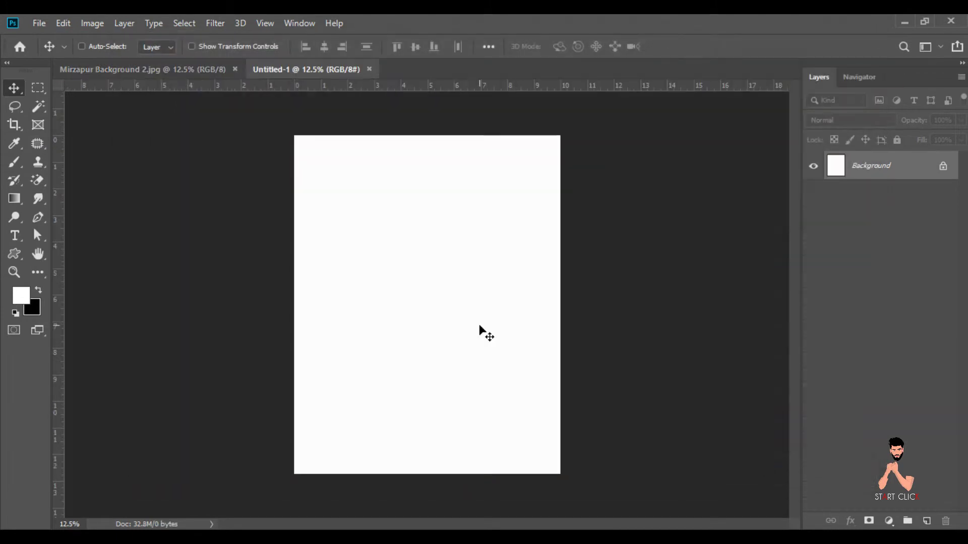
{"action": "left_click", "coordinate": [201, 69]}
{"action": "right_click", "coordinate": [860, 167]}
{"action": "left_click", "coordinate": [865, 258]}
{"action": "mouse_move", "coordinate": [439, 297]}
{"action": "left_mouse_down"}
{"action": "mouse_move", "coordinate": [376, 123]}
{"action": "mouse_move", "coordinate": [434, 294]}
{"action": "left_mouse_up"}
Stretch the background to fill the page, then close the original file without saving
{"action": "left_click", "coordinate": [63, 23]}
{"action": "left_click", "coordinate": [174, 330]}
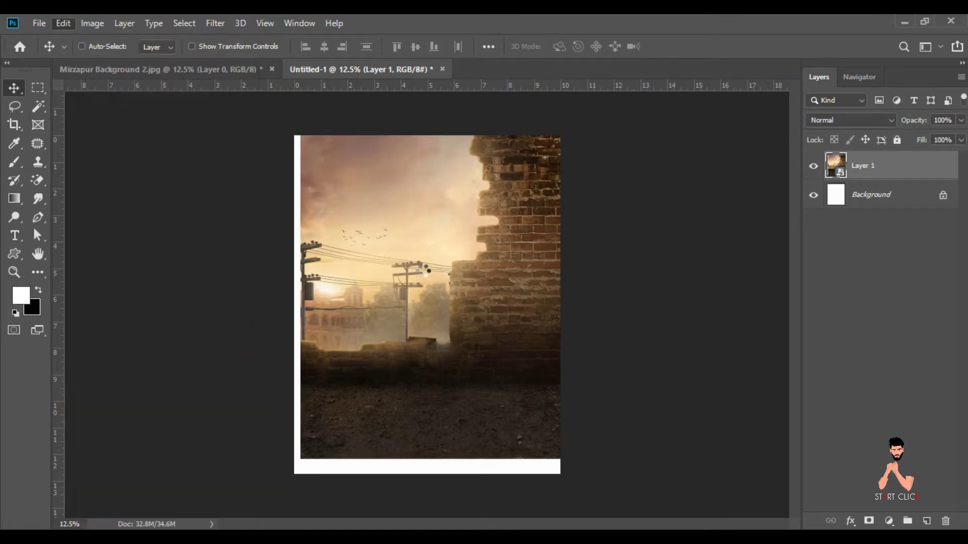
{"action": "left_click_drag", "start_coordinate": [428, 459], "coordinate": [428, 475]}
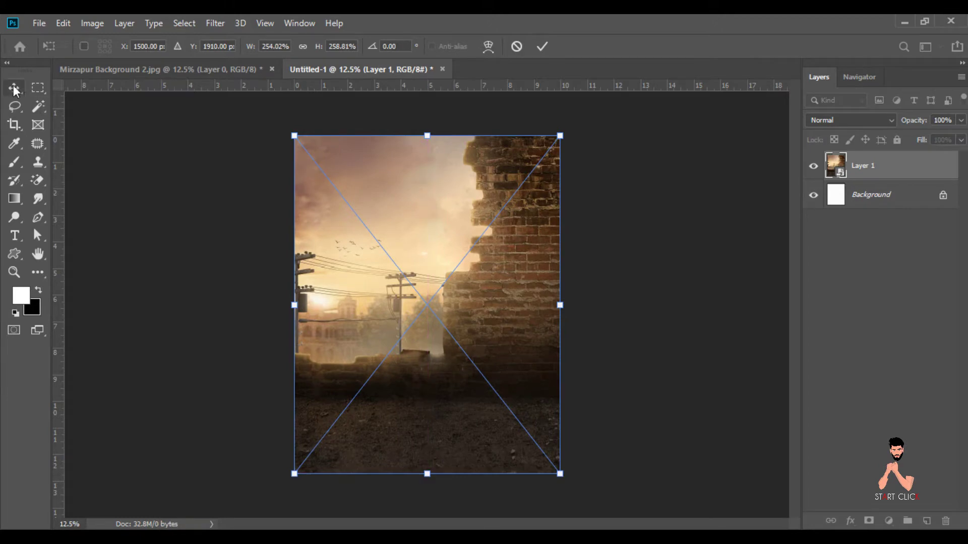
{"action": "key", "text": "Return"}
{"action": "left_click", "coordinate": [271, 69]}
{"action": "left_click", "coordinate": [478, 219]}
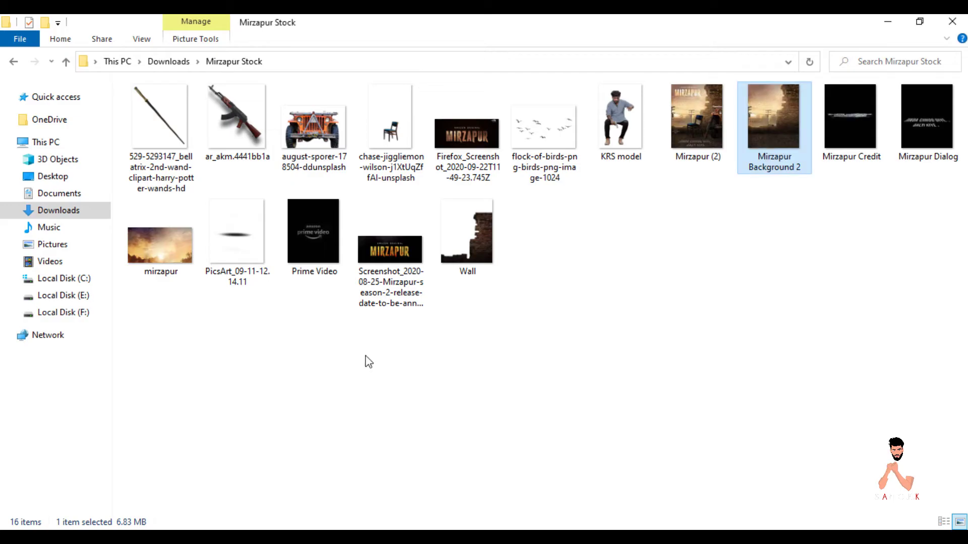
Open the blue chair image and move it into the poster as a smart object
{"action": "left_click_drag", "start_coordinate": [391, 128], "coordinate": [315, 69]}
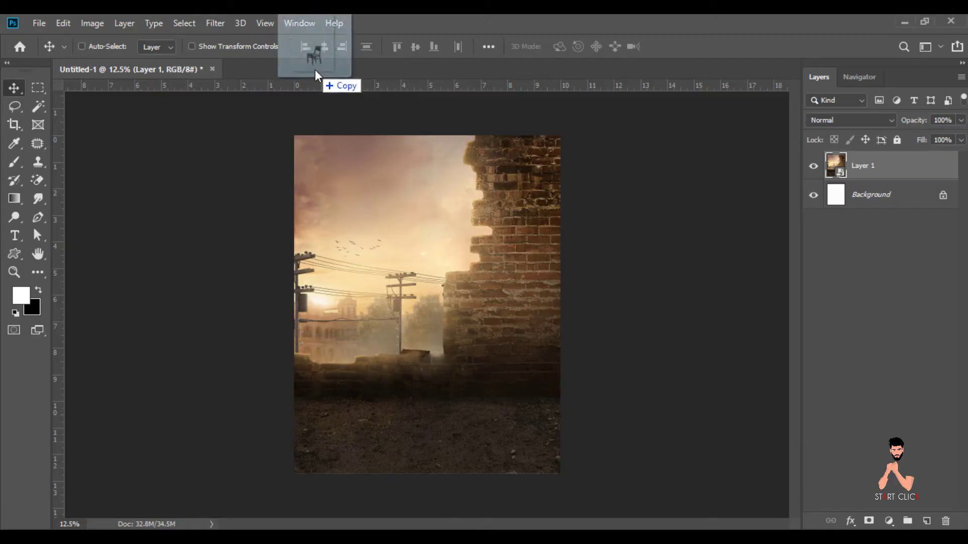
{"action": "right_click", "coordinate": [873, 176]}
{"action": "left_click", "coordinate": [754, 210]}
{"action": "mouse_move", "coordinate": [451, 378]}
{"action": "left_mouse_down"}
{"action": "mouse_move", "coordinate": [170, 65]}
{"action": "mouse_move", "coordinate": [428, 353]}
{"action": "left_mouse_up"}
Scale the chair to about 16% and set it on the ground before the wall
{"action": "left_click", "coordinate": [63, 23]}
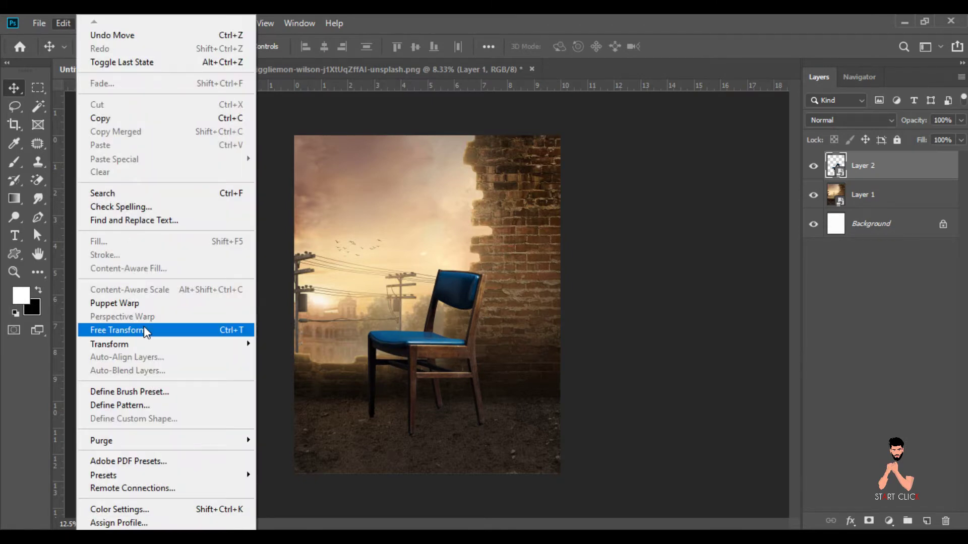
{"action": "left_click", "coordinate": [144, 331]}
{"action": "left_click_drag", "start_coordinate": [318, 49], "coordinate": [313, 46]}
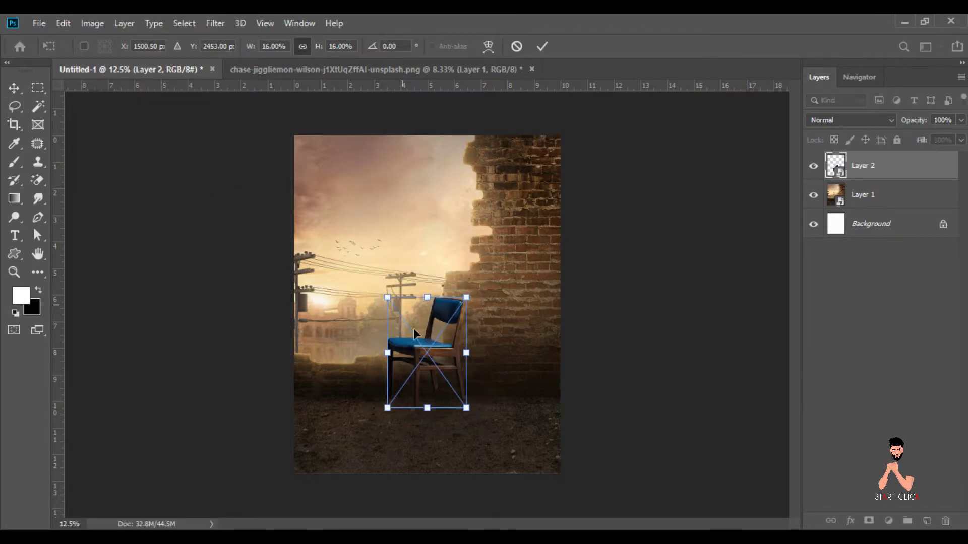
{"action": "left_click_drag", "start_coordinate": [436, 335], "coordinate": [439, 361]}
{"action": "left_click", "coordinate": [13, 89]}
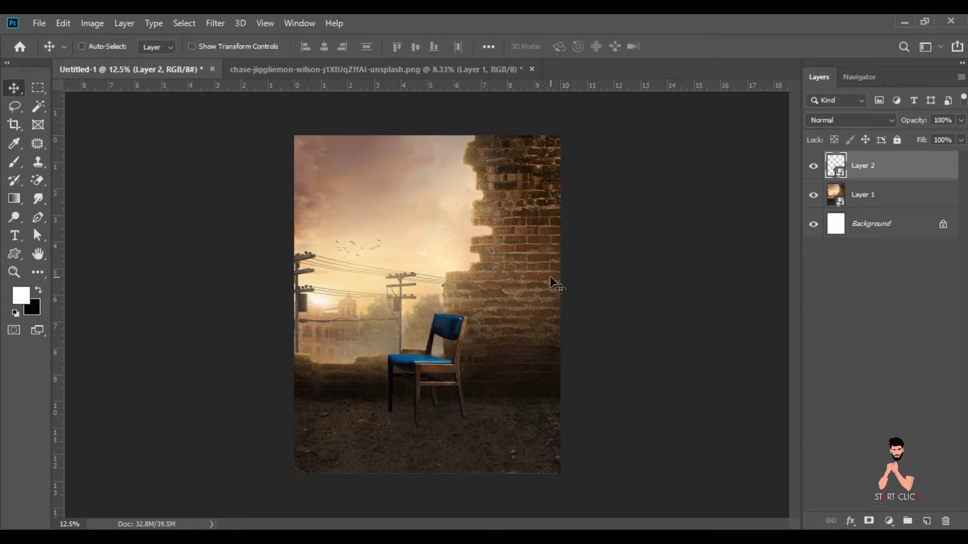
Stretch the Layer 1 background slightly taller, then reselect the chair layer
{"action": "left_click", "coordinate": [867, 206]}
{"action": "left_click", "coordinate": [63, 23]}
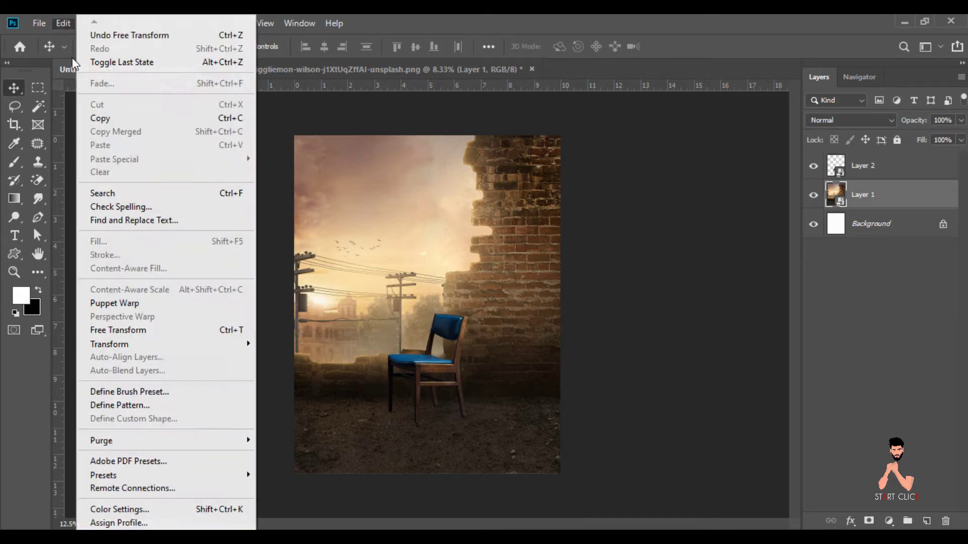
{"action": "left_click", "coordinate": [116, 328]}
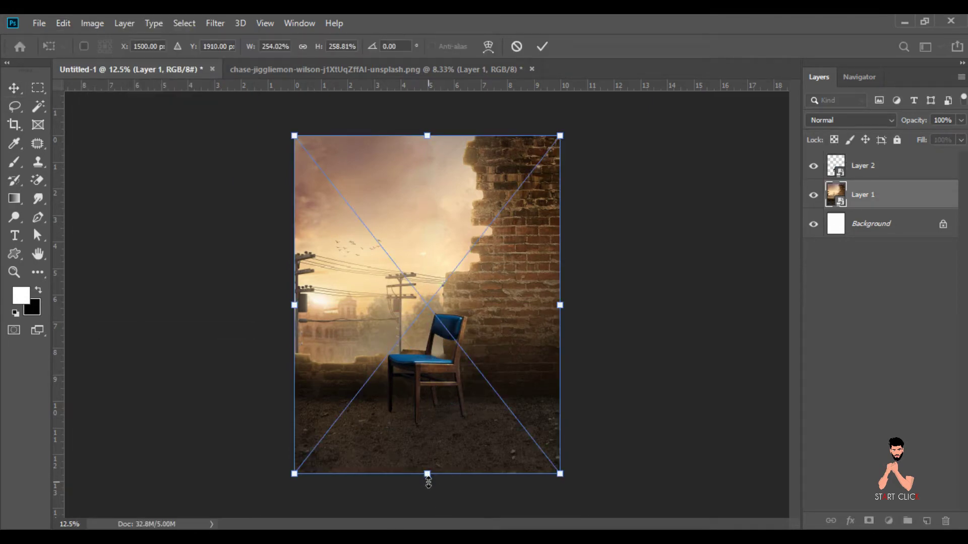
{"action": "left_click_drag", "start_coordinate": [428, 482], "coordinate": [429, 484]}
{"action": "left_click", "coordinate": [15, 89]}
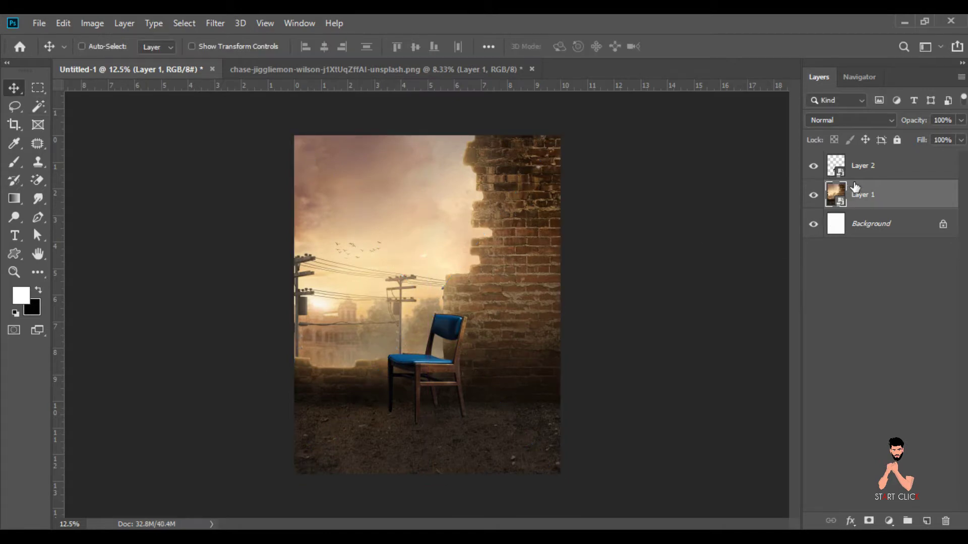
{"action": "left_click", "coordinate": [836, 171]}
{"action": "left_click", "coordinate": [92, 23]}
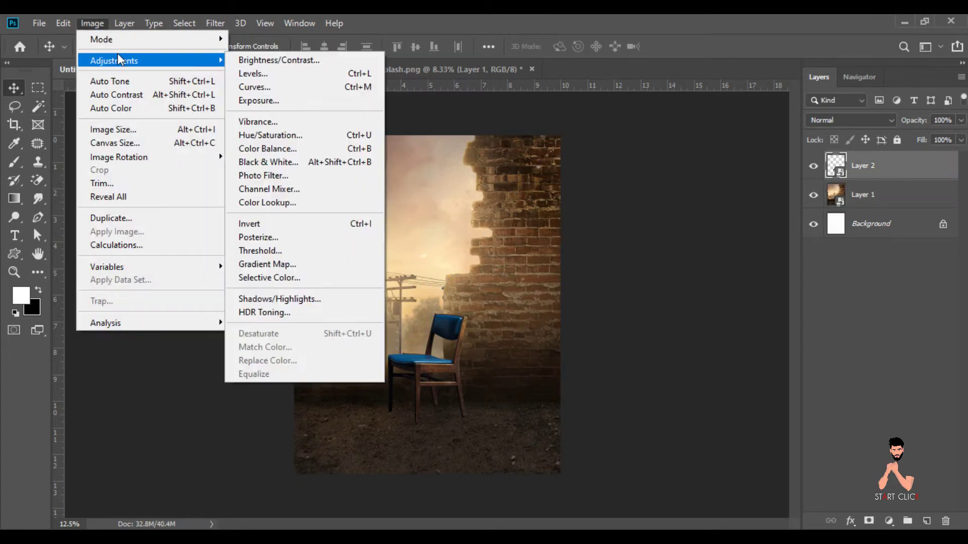
Darken the chair to brightness -34 and warm it with Camera Raw Temperature 18
{"action": "left_click", "coordinate": [246, 60]}
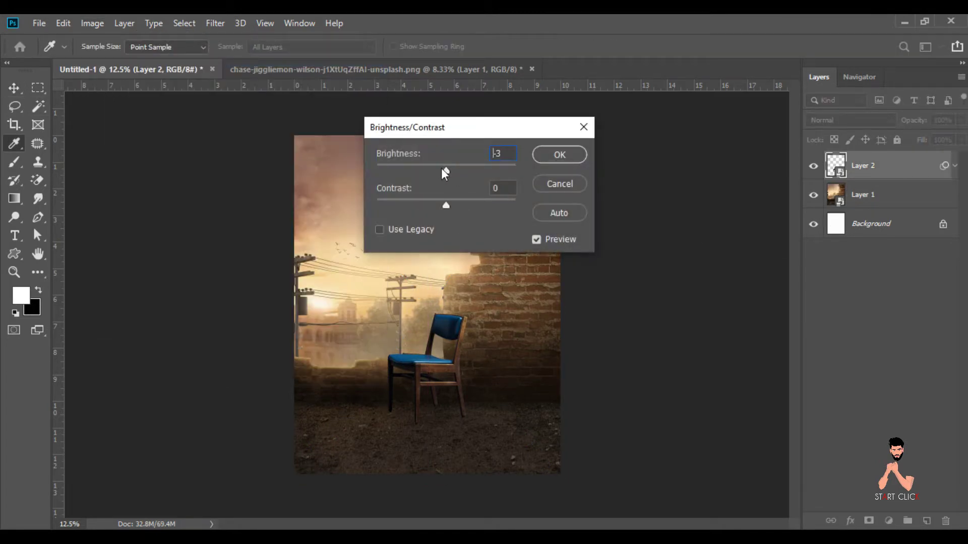
{"action": "left_click_drag", "start_coordinate": [443, 170], "coordinate": [430, 169]}
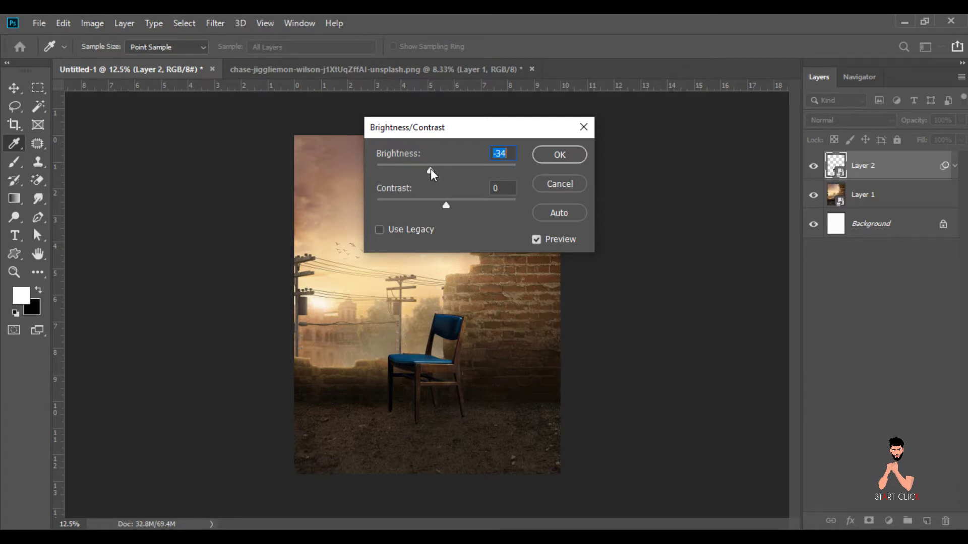
{"action": "left_click", "coordinate": [540, 156]}
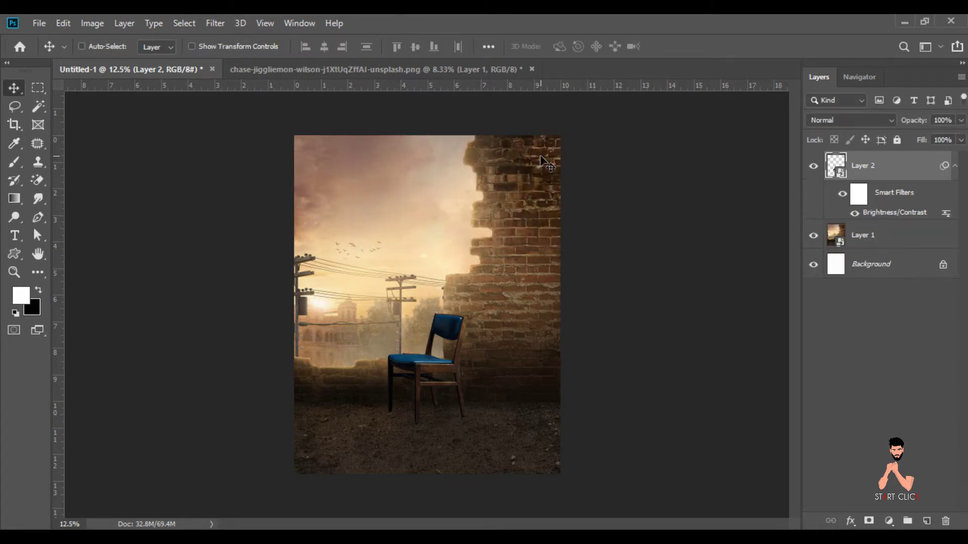
{"action": "left_click", "coordinate": [217, 23]}
{"action": "left_click", "coordinate": [250, 109]}
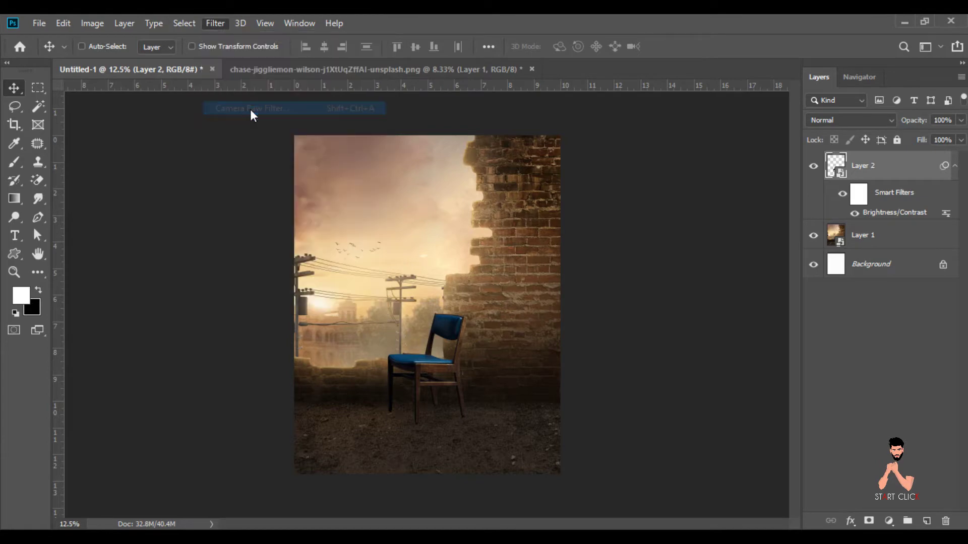
{"action": "type", "text": "18"}
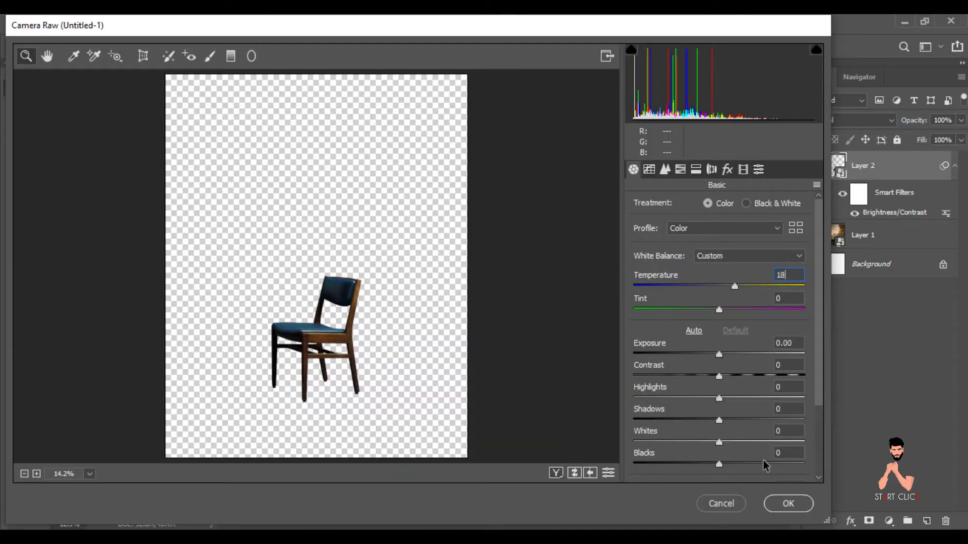
{"action": "left_click", "coordinate": [788, 504]}
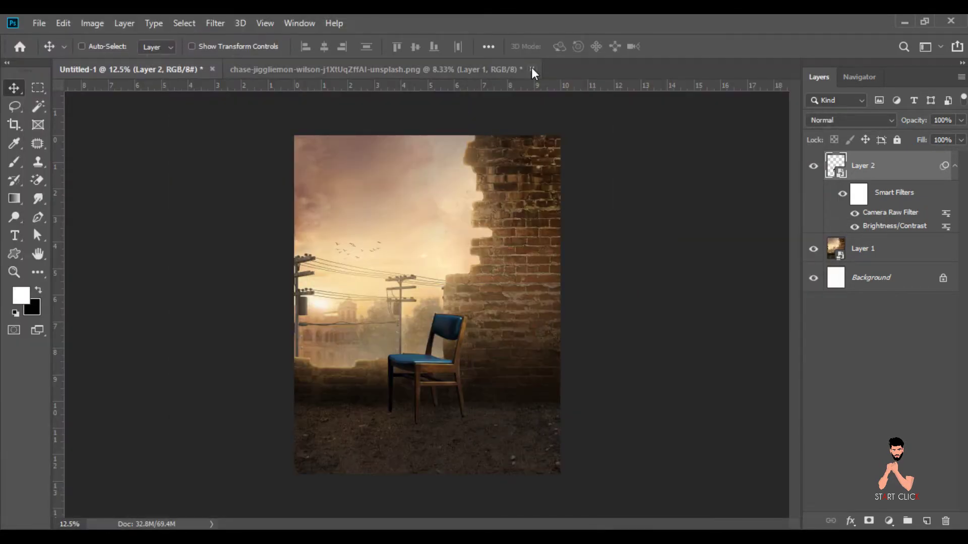
Close the chair's source file without saving and open KRS model.png in Photoshop
{"action": "left_click", "coordinate": [533, 69]}
{"action": "left_click", "coordinate": [478, 221]}
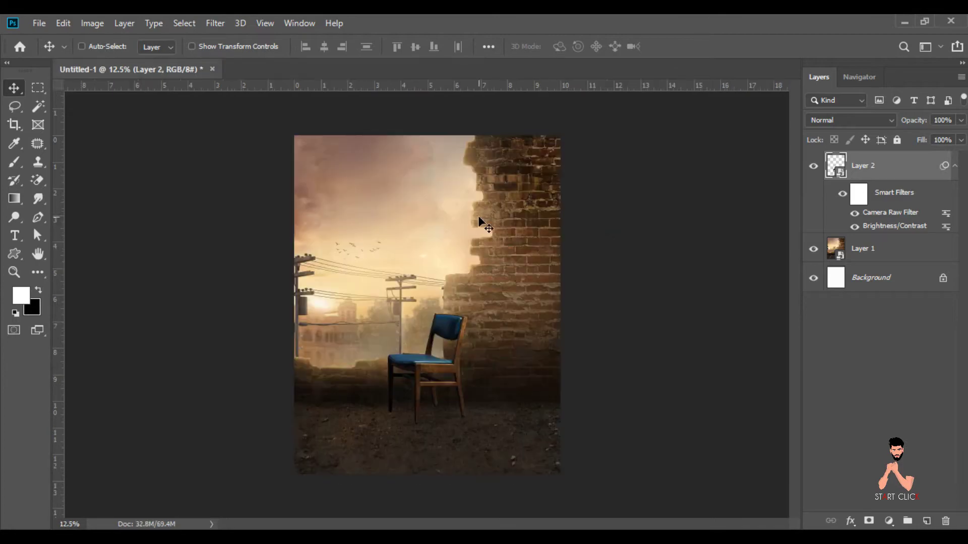
{"action": "left_click", "coordinate": [954, 166]}
{"action": "left_click", "coordinate": [380, 517]}
{"action": "mouse_move", "coordinate": [620, 117]}
{"action": "left_mouse_down"}
{"action": "mouse_move", "coordinate": [453, 263]}
{"action": "mouse_move", "coordinate": [340, 68]}
{"action": "left_mouse_up"}
Convert the KRS model to a smart object and place him into the poster as Layer 3
{"action": "right_click", "coordinate": [857, 167]}
{"action": "left_click", "coordinate": [745, 206]}
{"action": "left_click_drag", "start_coordinate": [452, 287], "coordinate": [376, 248]}
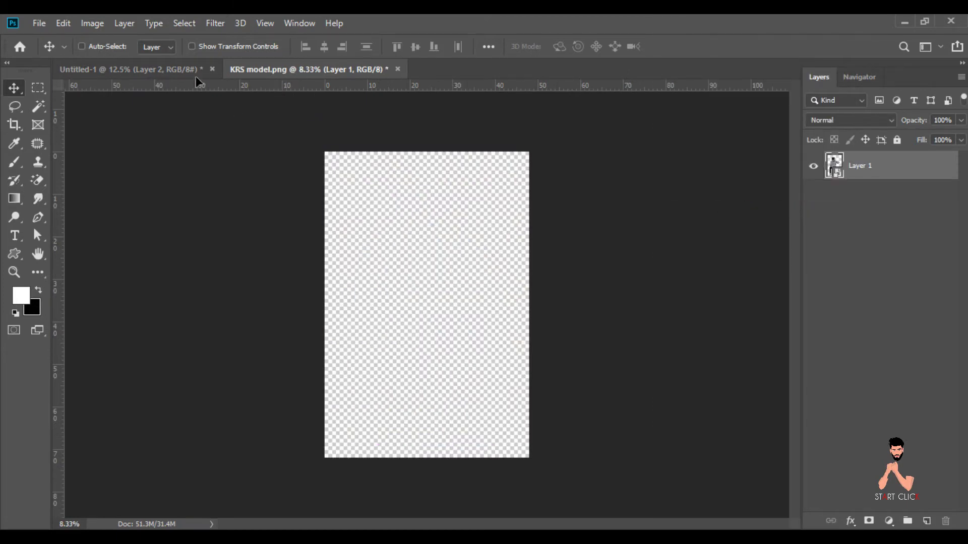
{"action": "left_click_drag", "start_coordinate": [420, 354], "coordinate": [419, 353]}
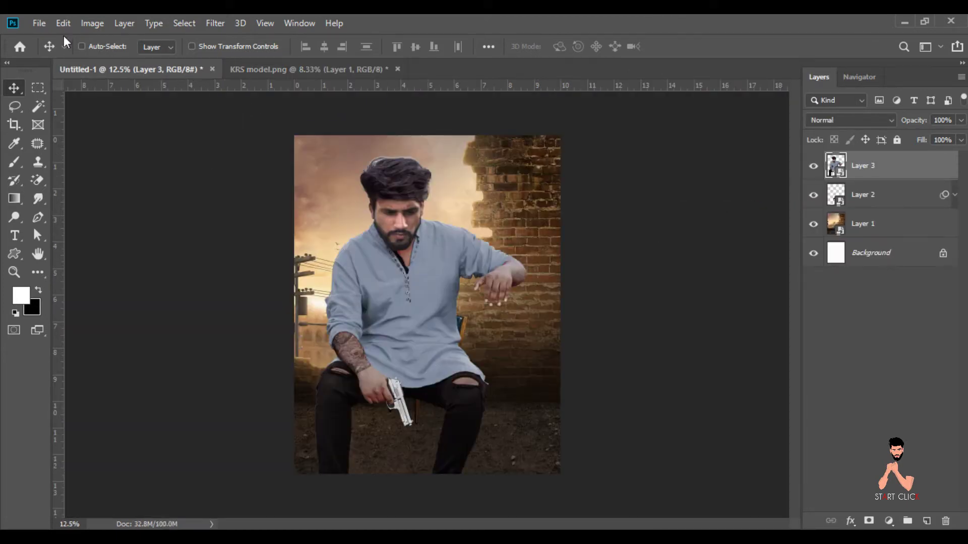
Scale the man to 10% with linked width and height and seat him on the chair
{"action": "left_click", "coordinate": [63, 23]}
{"action": "left_click", "coordinate": [146, 329]}
{"action": "left_click", "coordinate": [272, 47]}
{"action": "type", "text": "15"}
{"action": "key", "text": "Tab"}
{"action": "type", "text": "14"}
{"action": "left_click", "coordinate": [303, 47]}
{"action": "left_click_drag", "start_coordinate": [419, 329], "coordinate": [428, 331]}
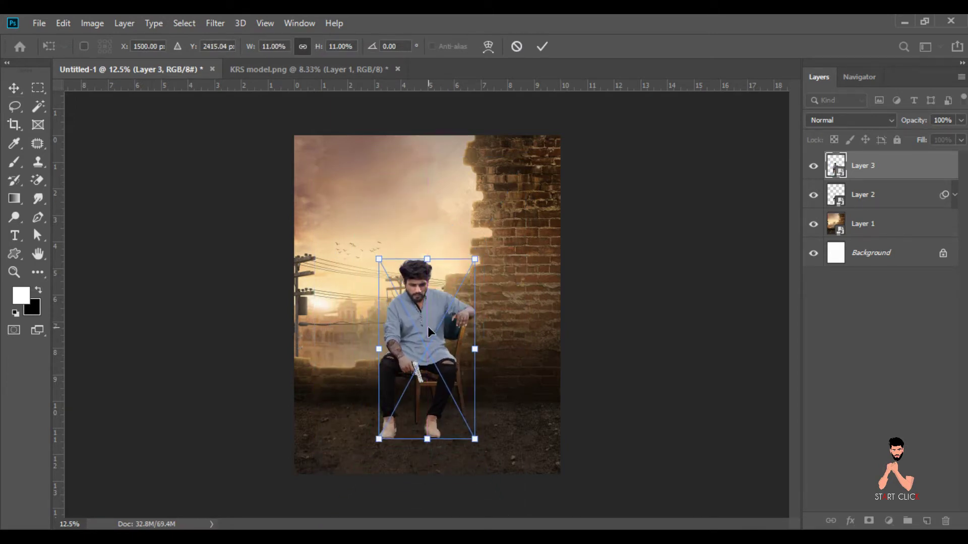
{"action": "type", "text": "10"}
{"action": "left_click_drag", "start_coordinate": [422, 320], "coordinate": [425, 322]}
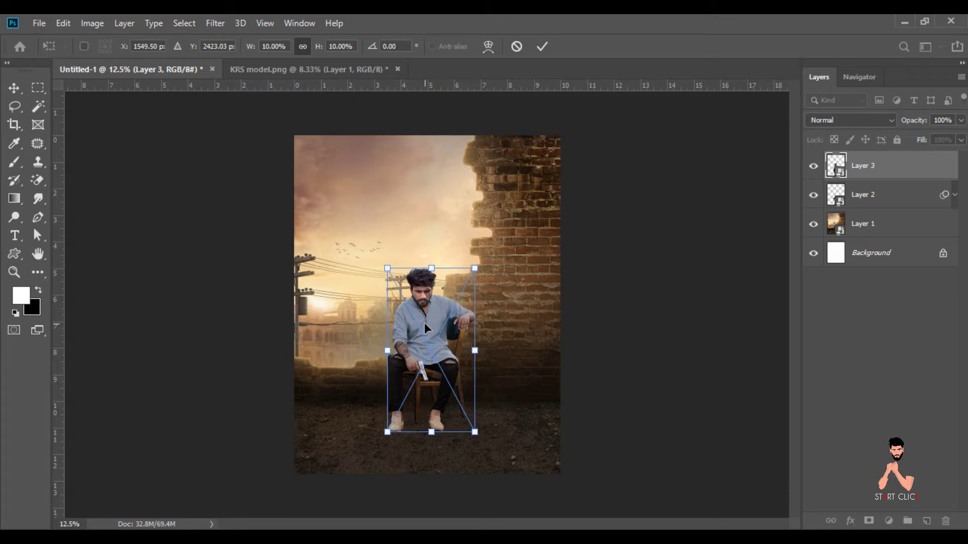
{"action": "key", "text": "Return"}
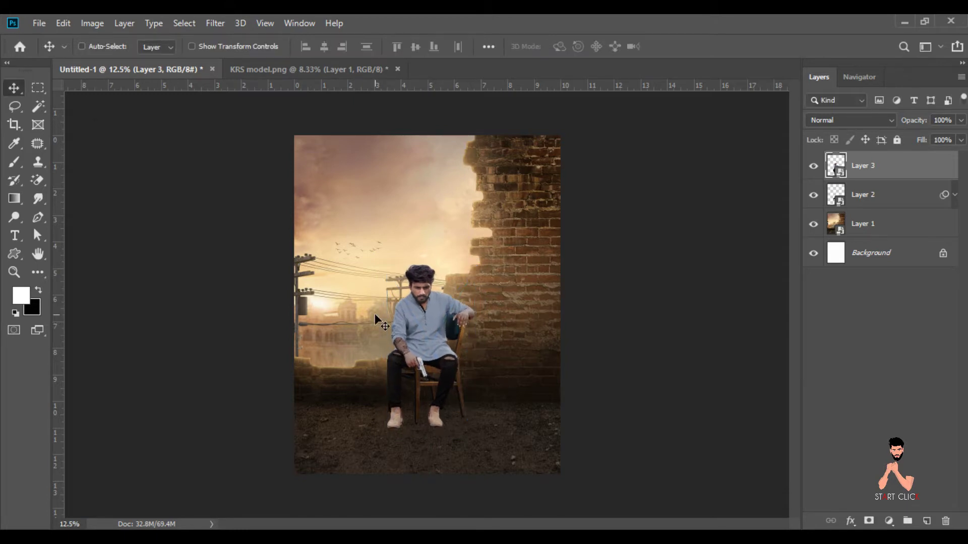
Close KRS model.png without saving
{"action": "left_click", "coordinate": [398, 69]}
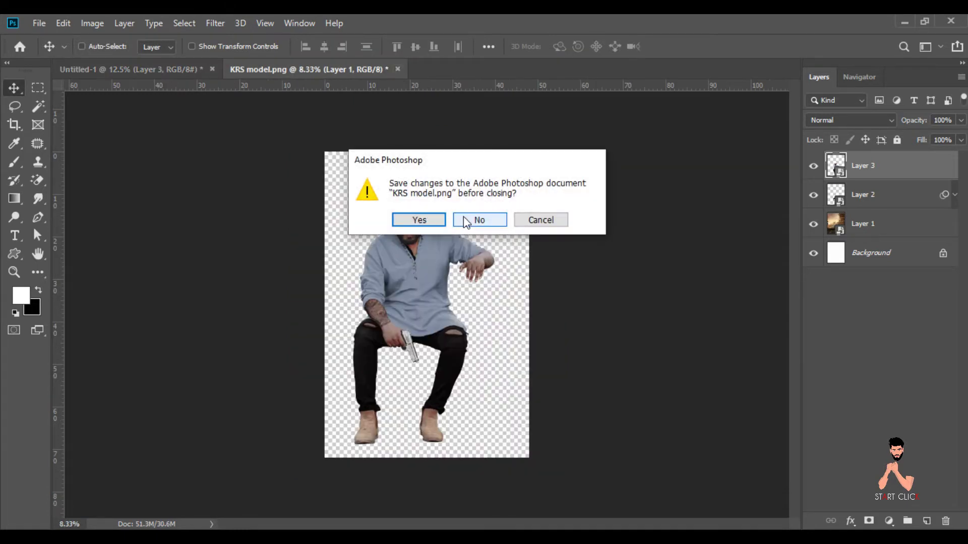
{"action": "left_click", "coordinate": [464, 221]}
{"action": "left_click", "coordinate": [96, 29]}
{"action": "mouse_move", "coordinate": [113, 60]}
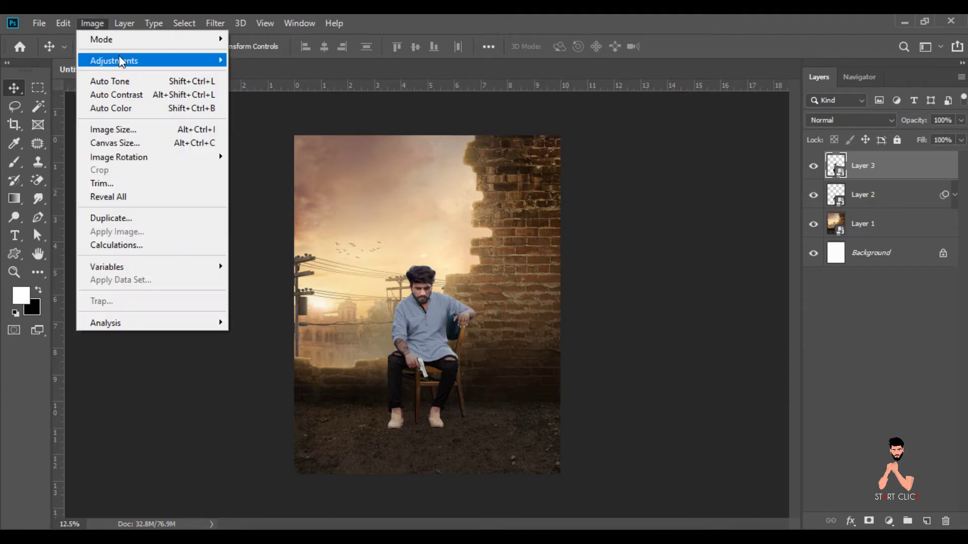
Darken the man slightly, then in Camera Raw set Temperature 10, Contrast 10, Shadows 42
{"action": "left_click", "coordinate": [294, 71]}
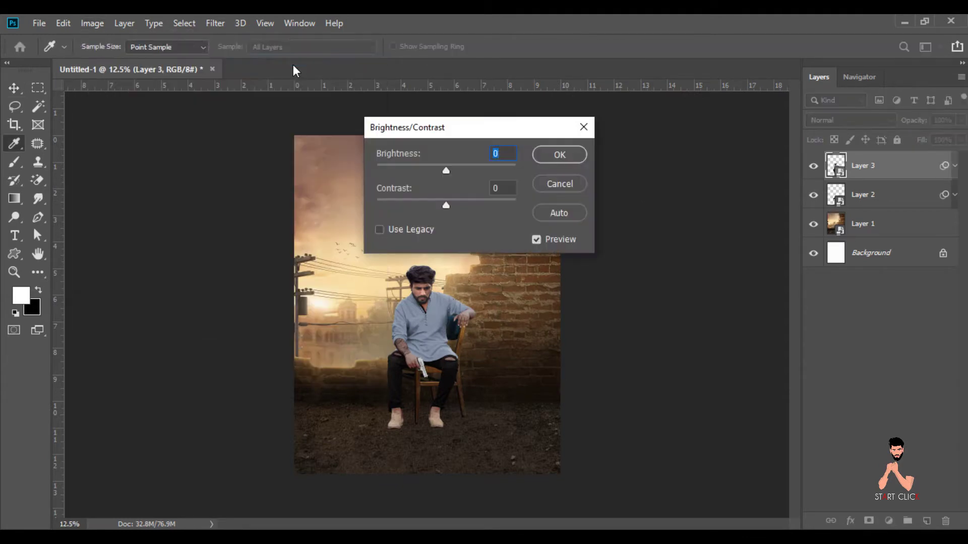
{"action": "left_click_drag", "start_coordinate": [444, 171], "coordinate": [431, 171]}
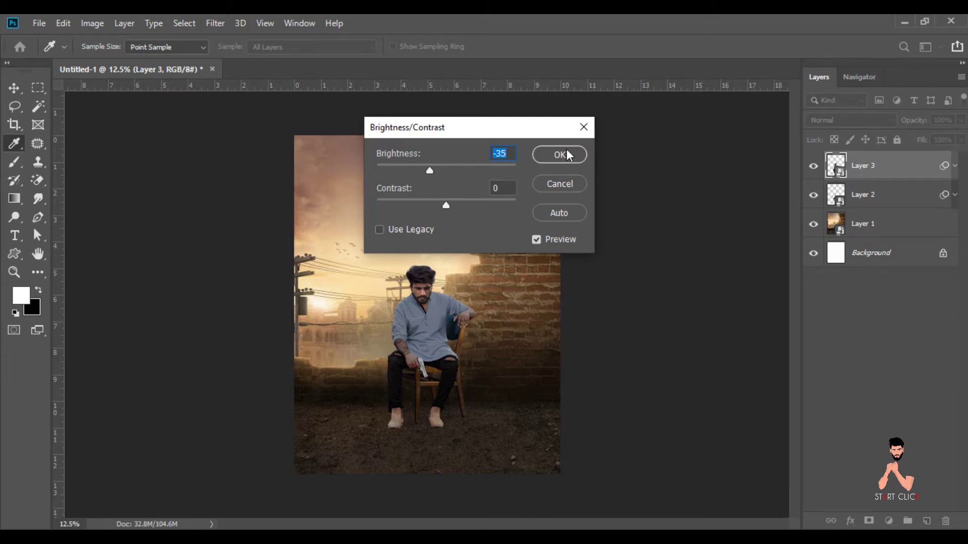
{"action": "left_click", "coordinate": [566, 150]}
{"action": "left_click", "coordinate": [217, 26]}
{"action": "left_click", "coordinate": [252, 104]}
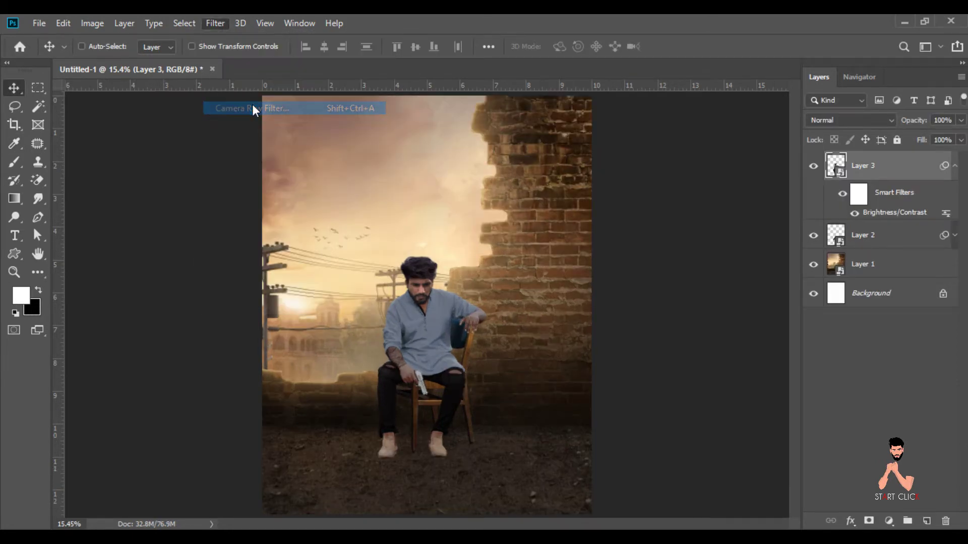
{"action": "type", "text": "10"}
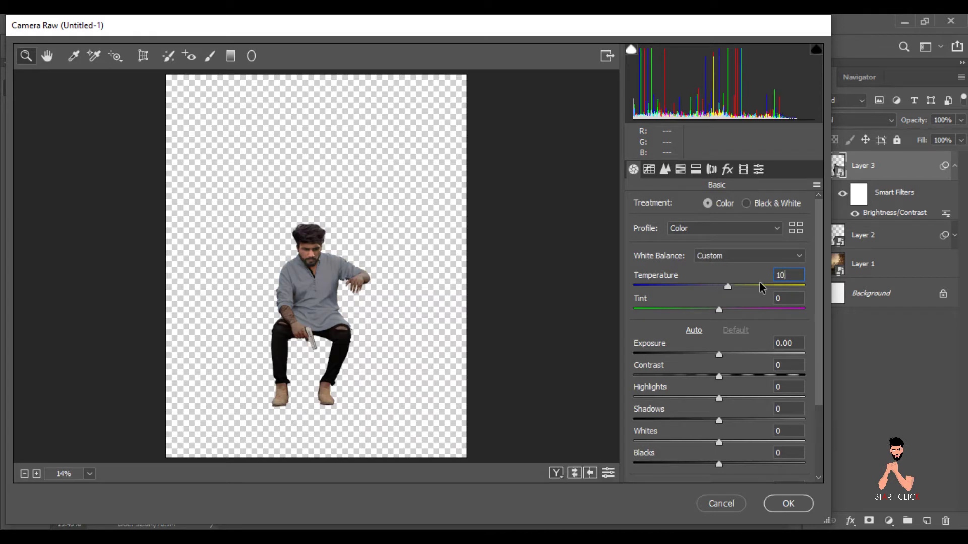
{"action": "key", "text": "Tab"}
{"action": "key", "text": "Tab"}
{"action": "key", "text": "Tab"}
{"action": "type", "text": "10"}
{"action": "key", "text": "Tab"}
{"action": "key", "text": "Tab"}
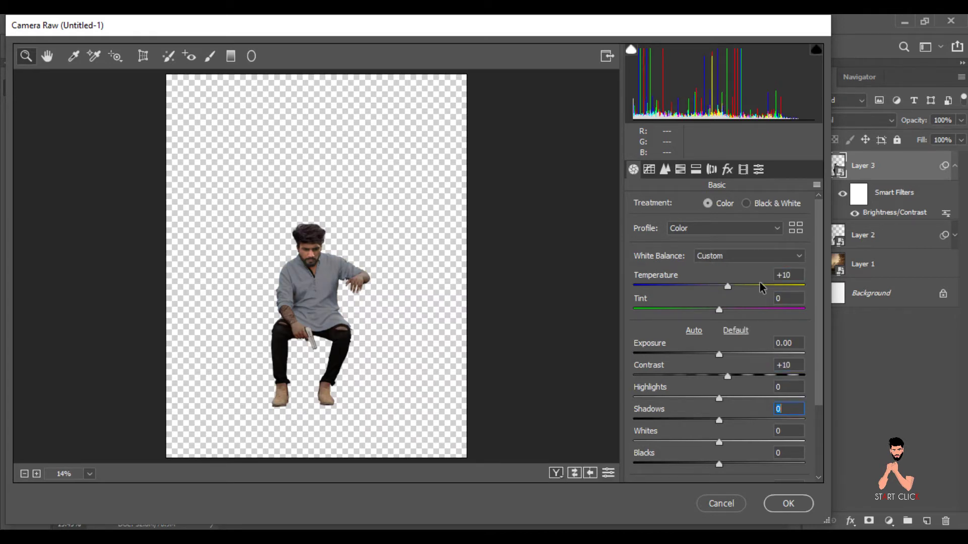
{"action": "type", "text": "42"}
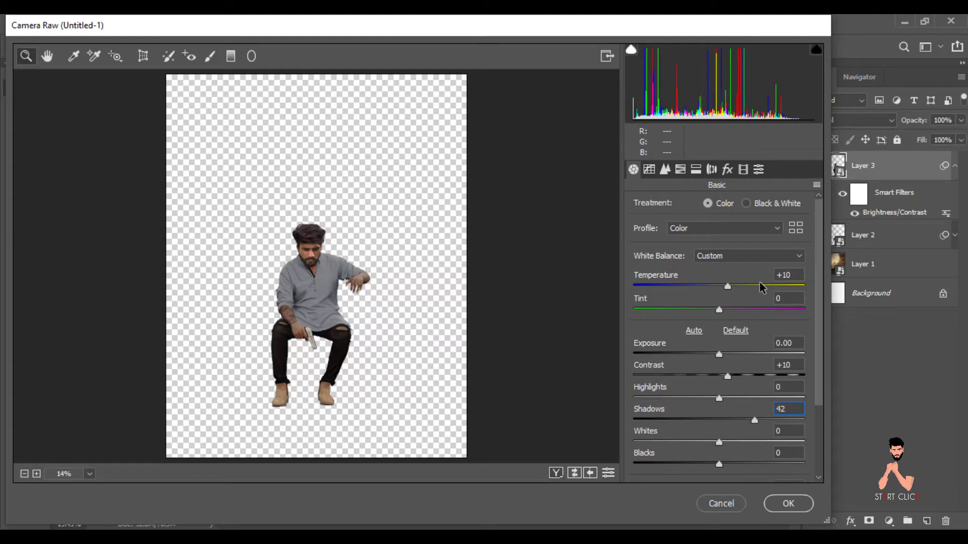
Adjust the orange saturation and raise orange luminance to +2 in HSL, then apply
{"action": "left_click", "coordinate": [680, 170]}
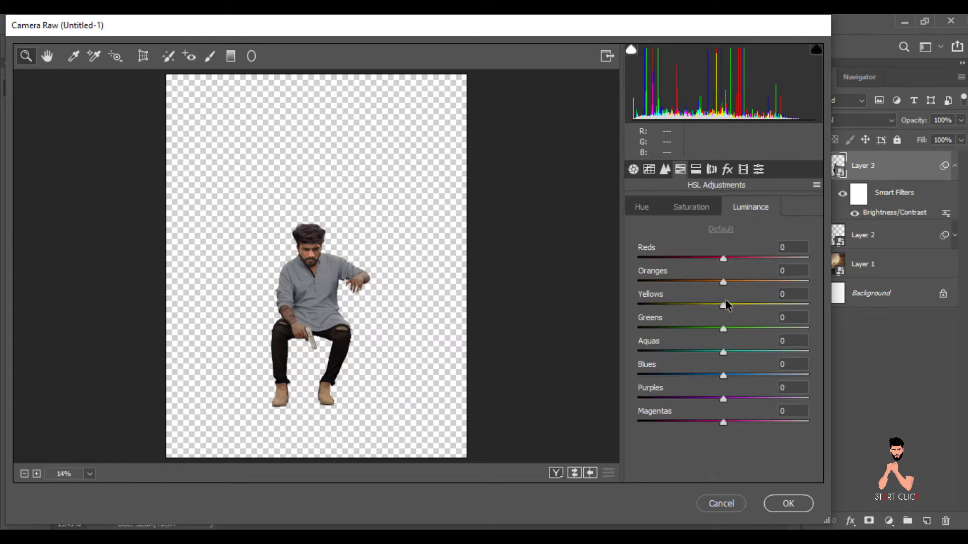
{"action": "left_click", "coordinate": [691, 206]}
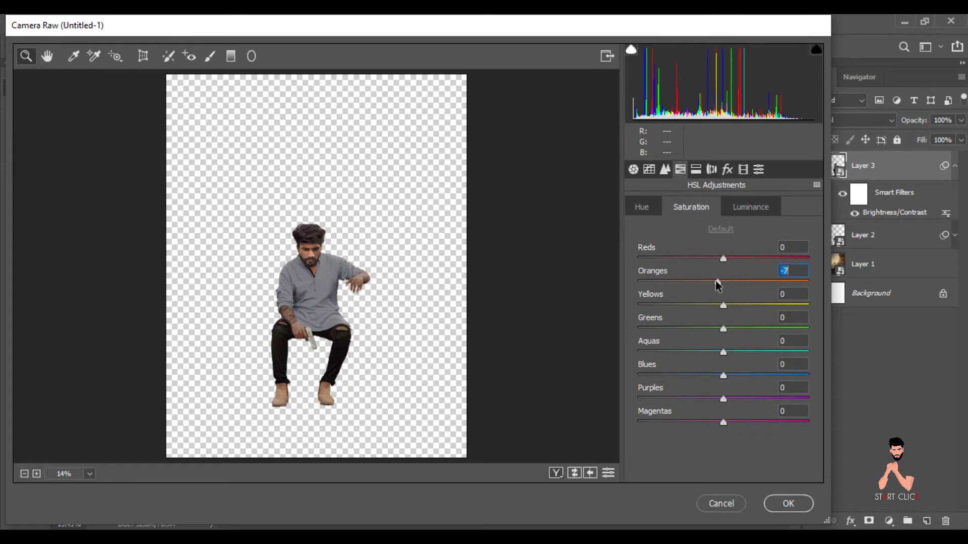
{"action": "left_click_drag", "start_coordinate": [720, 283], "coordinate": [719, 282]}
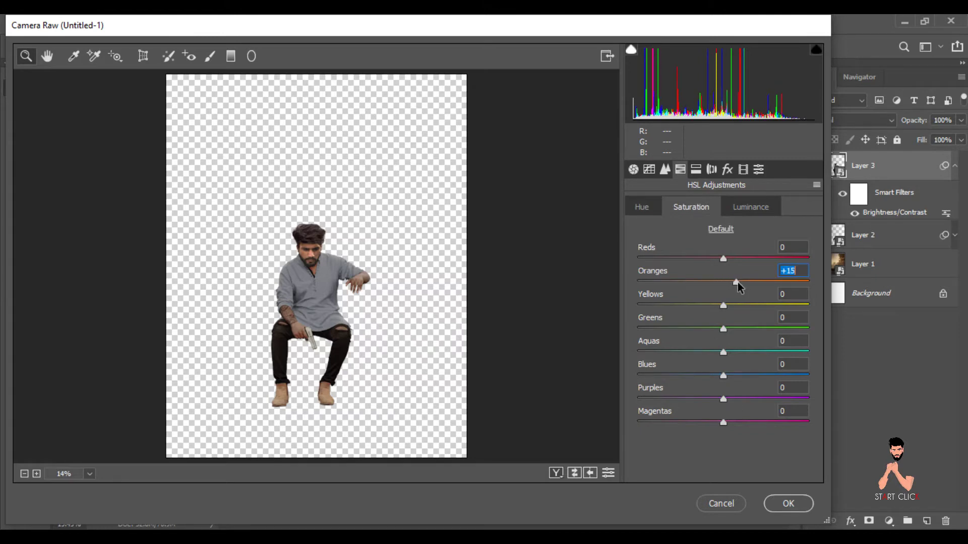
{"action": "left_click", "coordinate": [742, 213]}
{"action": "left_click_drag", "start_coordinate": [739, 284], "coordinate": [732, 285]}
{"action": "left_click", "coordinate": [774, 503]}
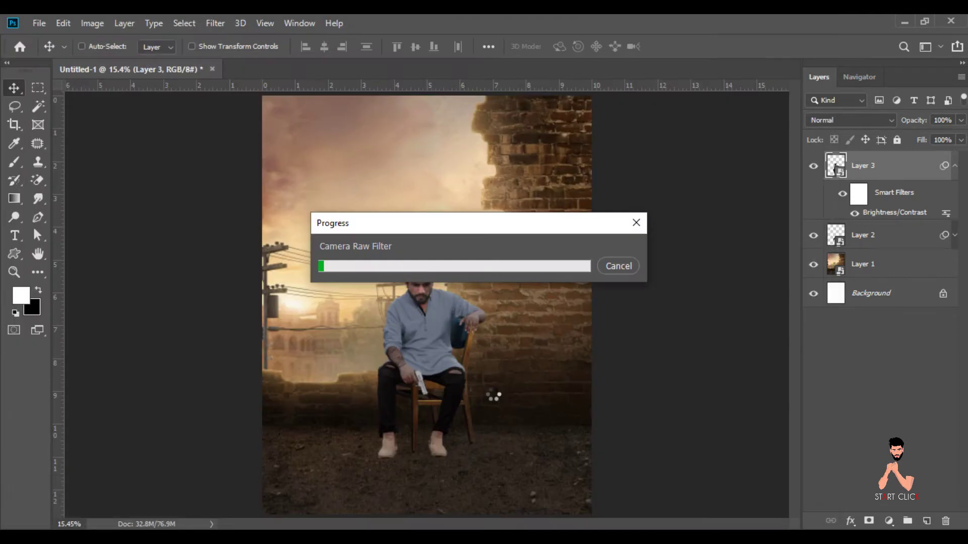
Bring the wand image from File Explorer into Photoshop
{"action": "left_click", "coordinate": [955, 167]}
{"action": "key", "text": "alt+Tab"}
{"action": "mouse_move", "coordinate": [160, 130]}
{"action": "left_mouse_down"}
{"action": "mouse_move", "coordinate": [411, 514]}
{"action": "mouse_move", "coordinate": [431, 425]}
{"action": "mouse_move", "coordinate": [356, 65]}
{"action": "left_mouse_up"}
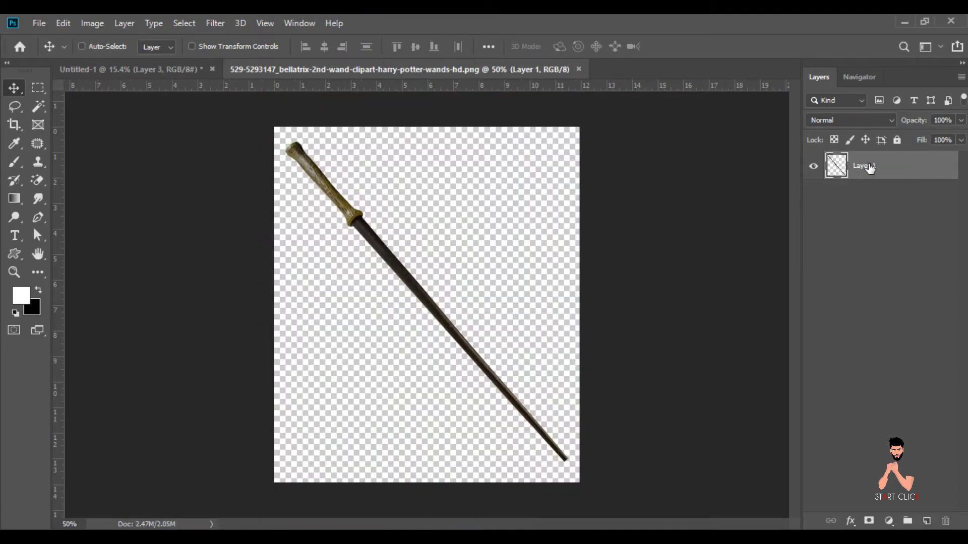
Move the wand into the poster as a smart object and darken it with Brightness/Contrast
{"action": "right_click", "coordinate": [866, 166]}
{"action": "left_click", "coordinate": [757, 212]}
{"action": "left_click_drag", "start_coordinate": [467, 323], "coordinate": [473, 386]}
{"action": "left_click", "coordinate": [90, 24]}
{"action": "left_click", "coordinate": [255, 60]}
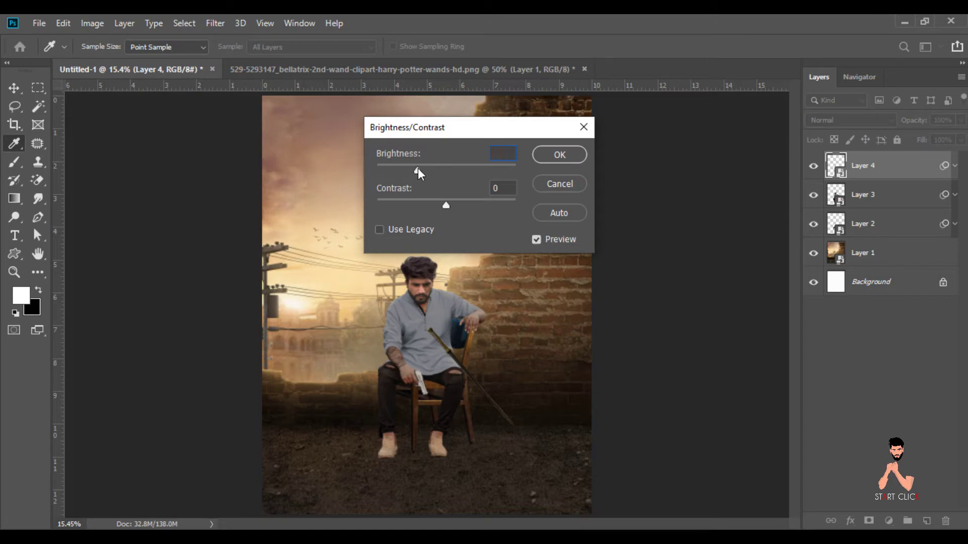
{"action": "left_click", "coordinate": [543, 158]}
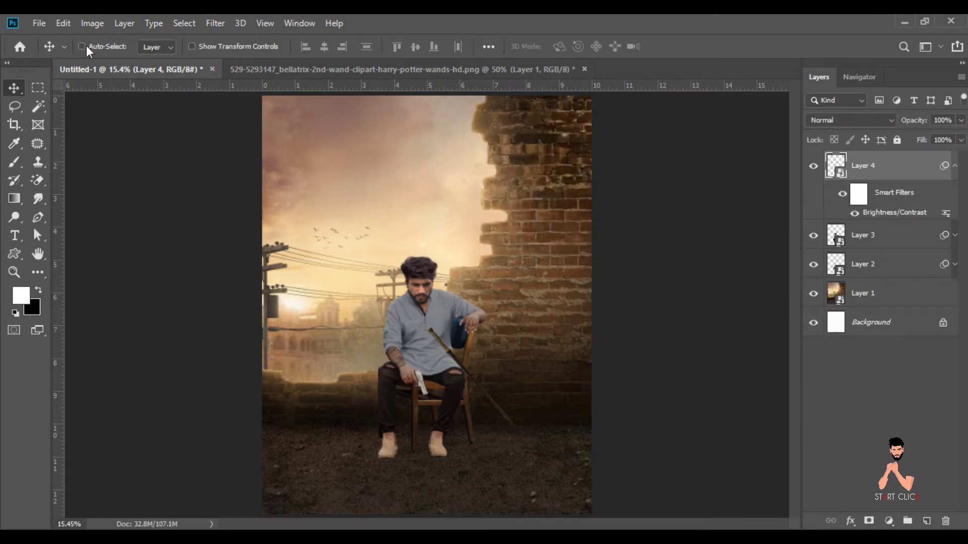
Rotate and position the wand so it leans on the ground beside the chair
{"action": "left_click", "coordinate": [69, 25]}
{"action": "left_click", "coordinate": [155, 324]}
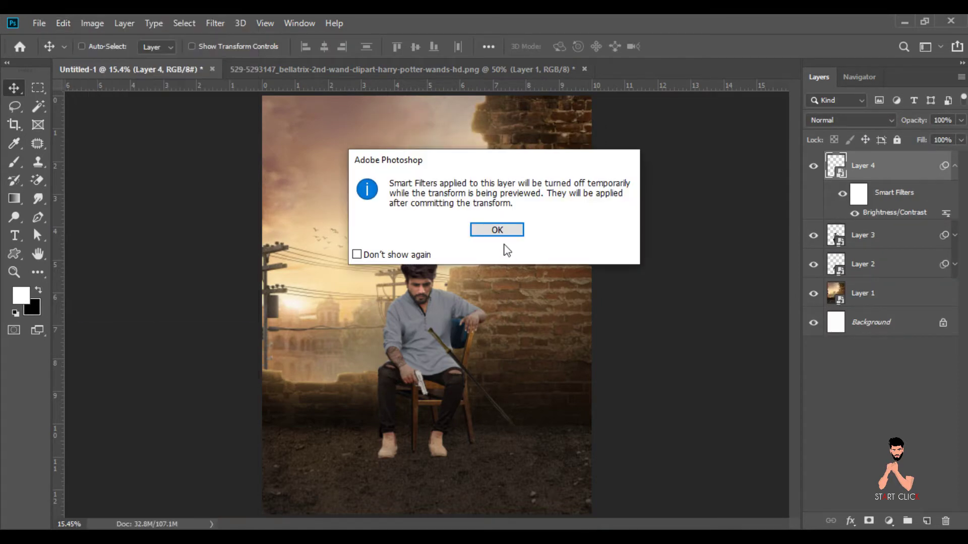
{"action": "left_click", "coordinate": [496, 232]}
{"action": "left_click_drag", "start_coordinate": [516, 317], "coordinate": [536, 363]}
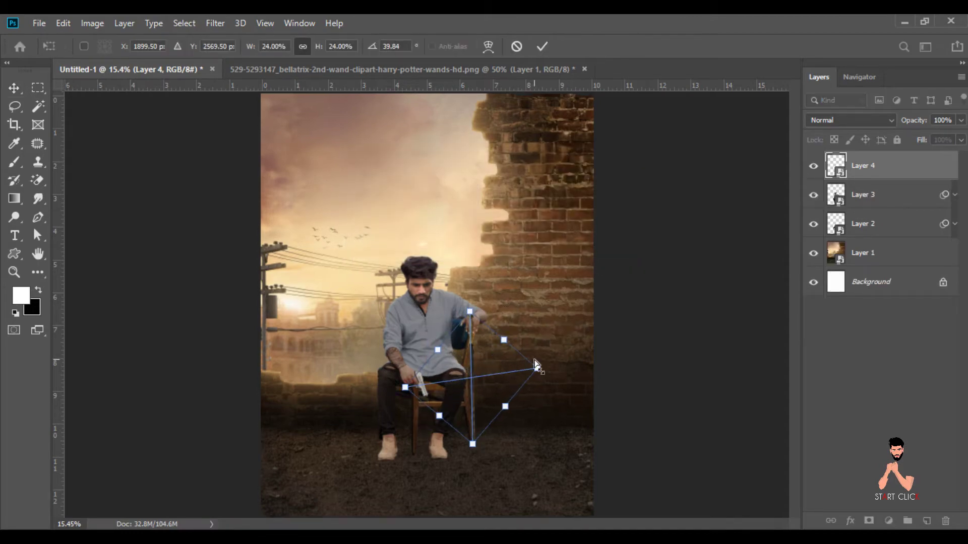
{"action": "scroll", "coordinate": [534, 363], "scroll_direction": "up", "scroll_amount": 3}
{"action": "scroll", "coordinate": [536, 363], "scroll_direction": "up", "scroll_amount": 1}
{"action": "left_click_drag", "start_coordinate": [797, 303], "coordinate": [797, 347]}
{"action": "left_click_drag", "start_coordinate": [563, 225], "coordinate": [565, 257]}
{"action": "scroll", "coordinate": [565, 257], "scroll_direction": "down", "scroll_amount": 1}
{"action": "left_click_drag", "start_coordinate": [535, 360], "coordinate": [537, 371]}
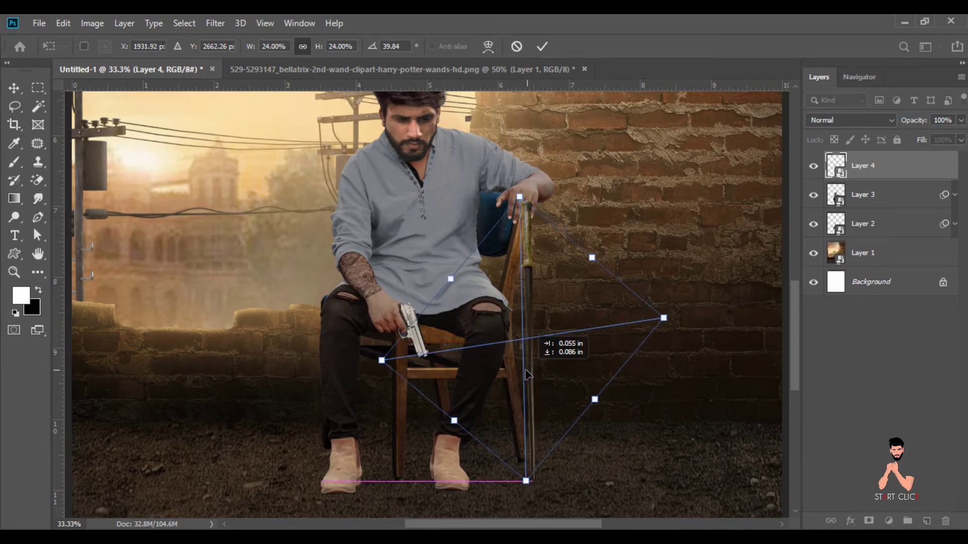
{"action": "key", "text": "Return"}
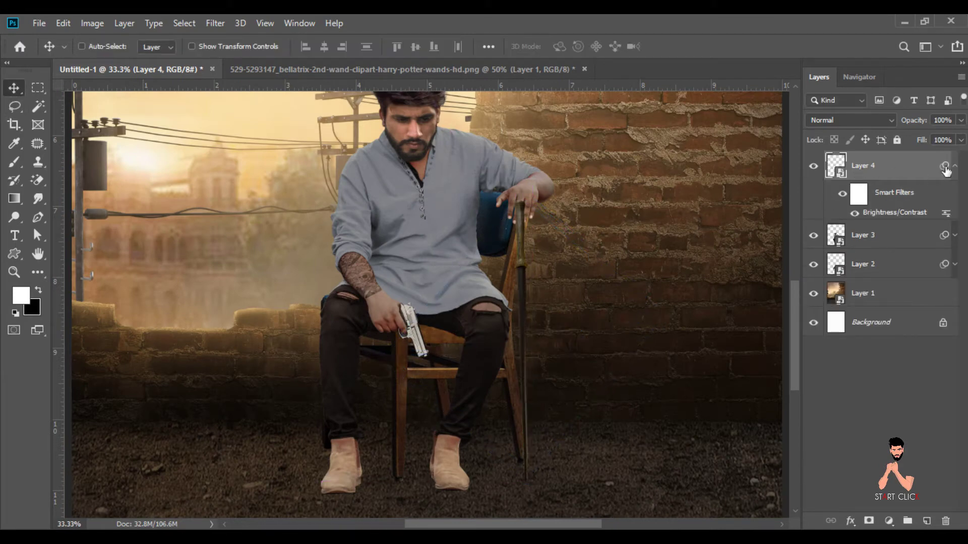
Move the wand layer below the man's layer and close the wand file unsaved
{"action": "left_click", "coordinate": [955, 167]}
{"action": "left_click_drag", "start_coordinate": [882, 172], "coordinate": [882, 218]}
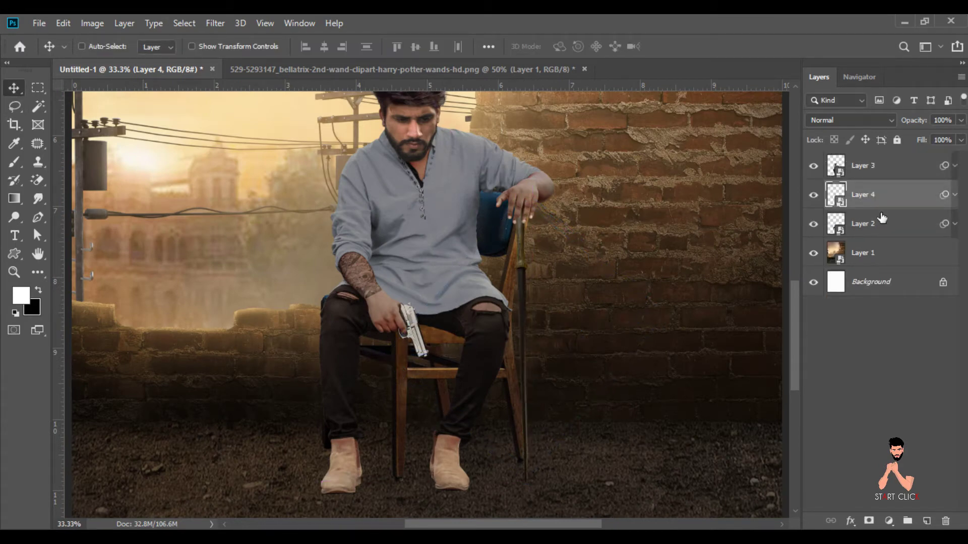
{"action": "left_click", "coordinate": [584, 69]}
{"action": "left_click", "coordinate": [467, 218]}
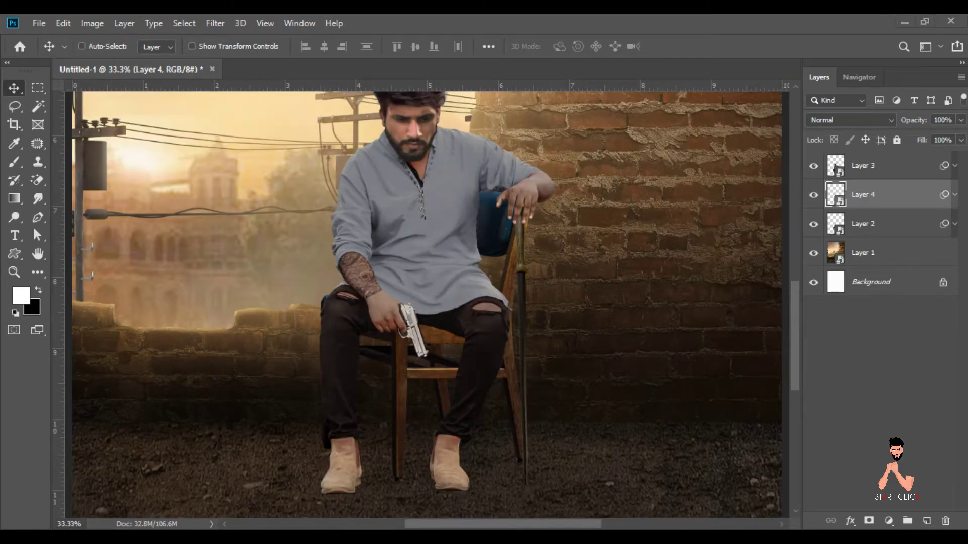
Bring the jeep image from File Explorer into Photoshop
{"action": "key", "text": "alt+Tab"}
{"action": "left_click_drag", "start_coordinate": [313, 119], "coordinate": [319, 75]}
{"action": "right_click", "coordinate": [863, 164]}
Convert the jeep to a smart object and drop it into the poster as Layer 5
{"action": "left_click", "coordinate": [753, 206]}
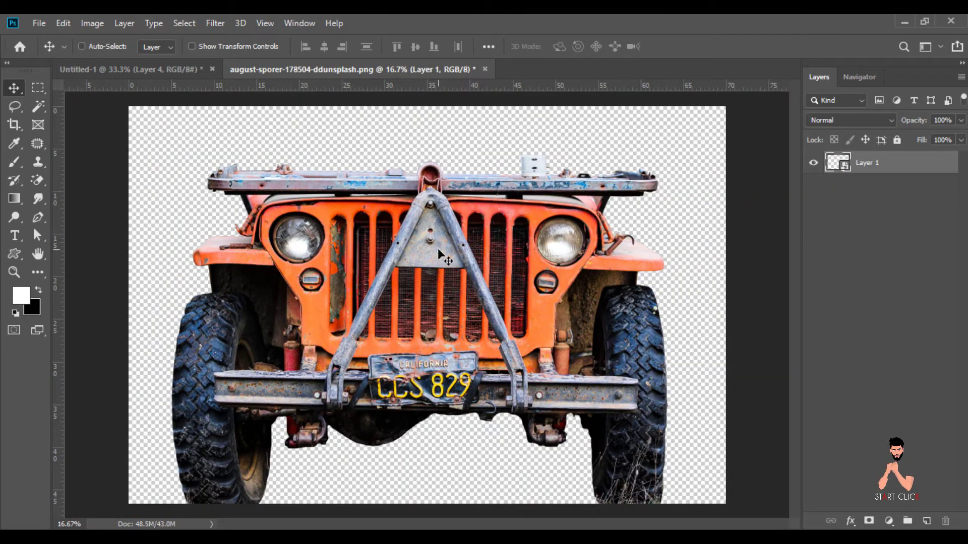
{"action": "left_click_drag", "start_coordinate": [442, 257], "coordinate": [570, 232]}
{"action": "left_click_drag", "start_coordinate": [716, 282], "coordinate": [717, 281]}
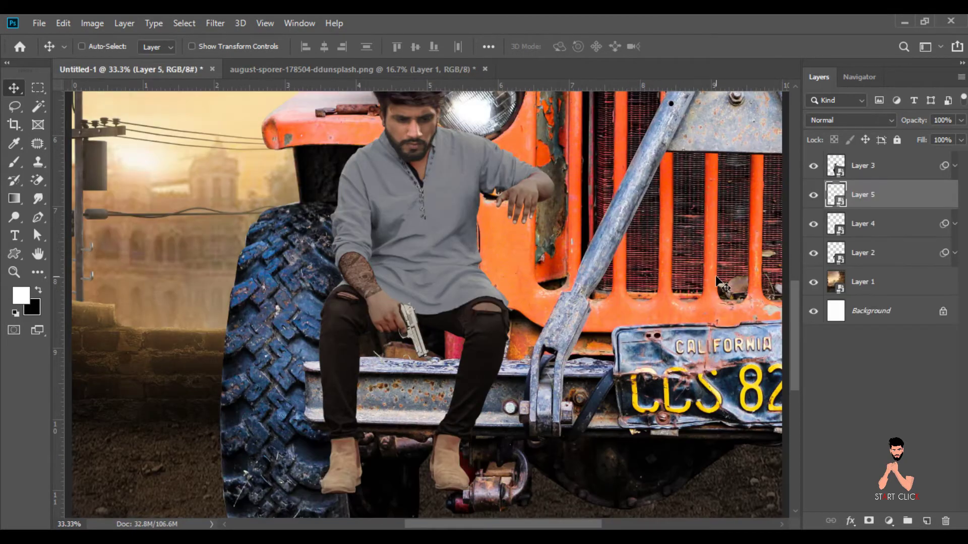
{"action": "key", "text": "ctrl+minus"}
{"action": "key", "text": "ctrl+minus"}
{"action": "key", "text": "ctrl+minus"}
{"action": "key", "text": "ctrl+minus"}
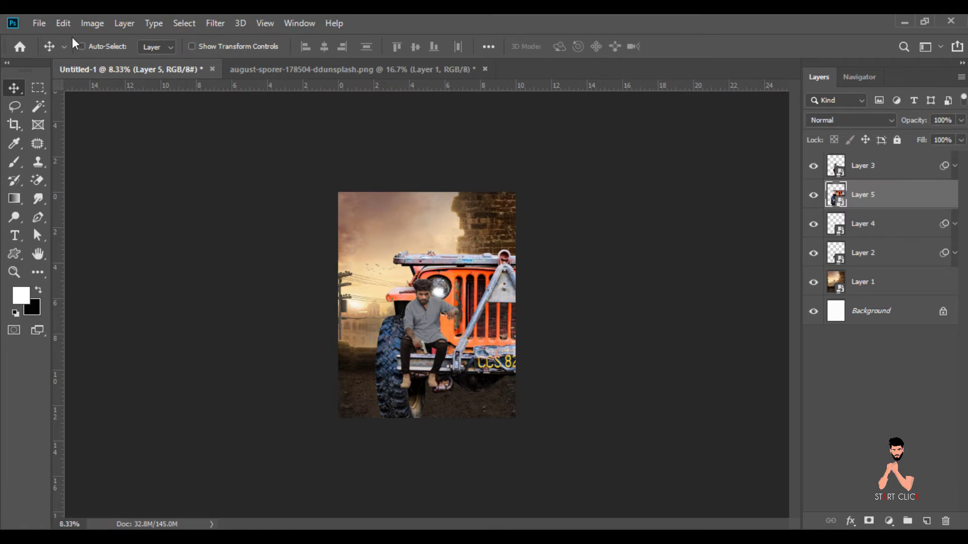
Scale the jeep to 11% and place it at the poster's lower right
{"action": "left_click", "coordinate": [63, 23]}
{"action": "left_click", "coordinate": [153, 328]}
{"action": "left_click", "coordinate": [312, 46]}
{"action": "type", "text": "11"}
{"action": "key", "text": "Return"}
{"action": "left_click_drag", "start_coordinate": [496, 320], "coordinate": [515, 344]}
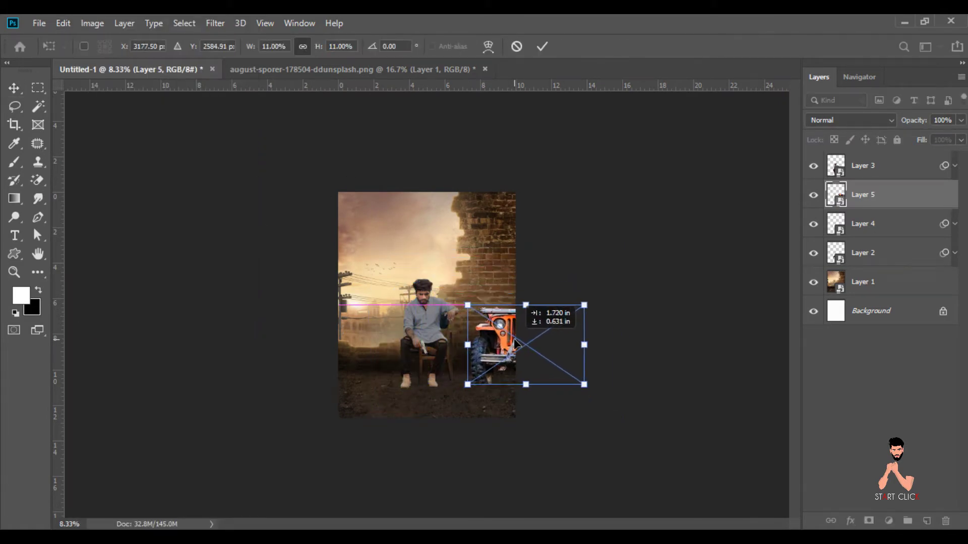
{"action": "key", "text": "Return"}
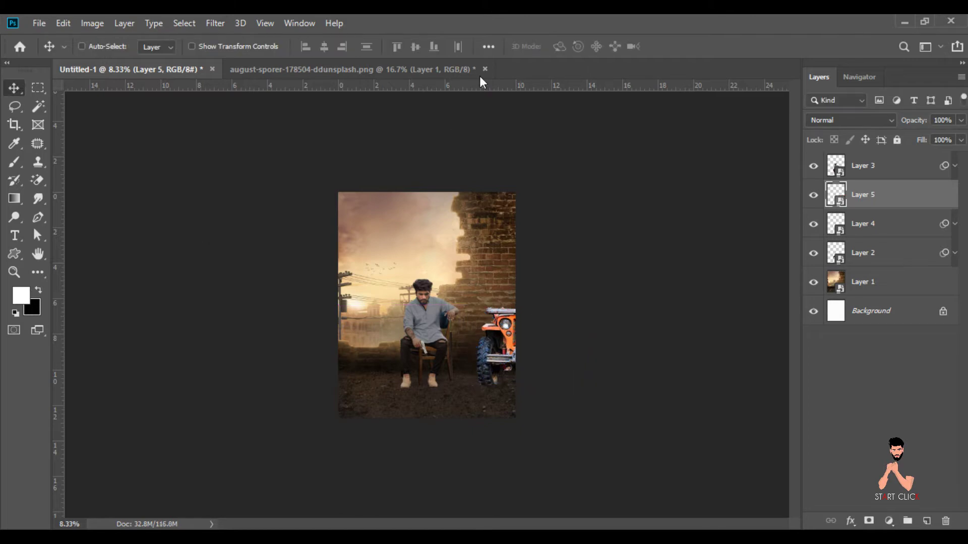
Close the jeep source file without saving and zoom back in on the poster
{"action": "left_click", "coordinate": [485, 69]}
{"action": "left_click", "coordinate": [478, 218]}
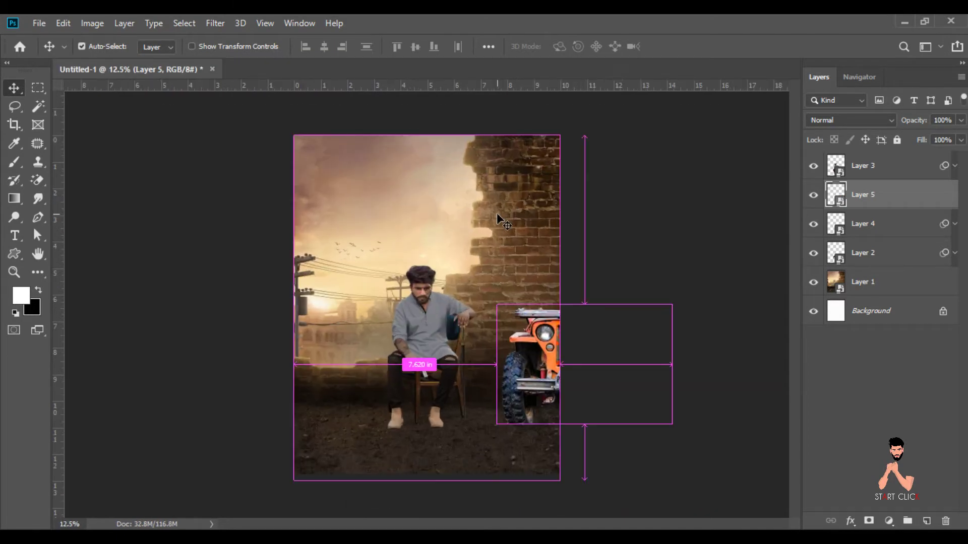
{"action": "key", "text": "ctrl+equal"}
{"action": "left_click", "coordinate": [93, 23]}
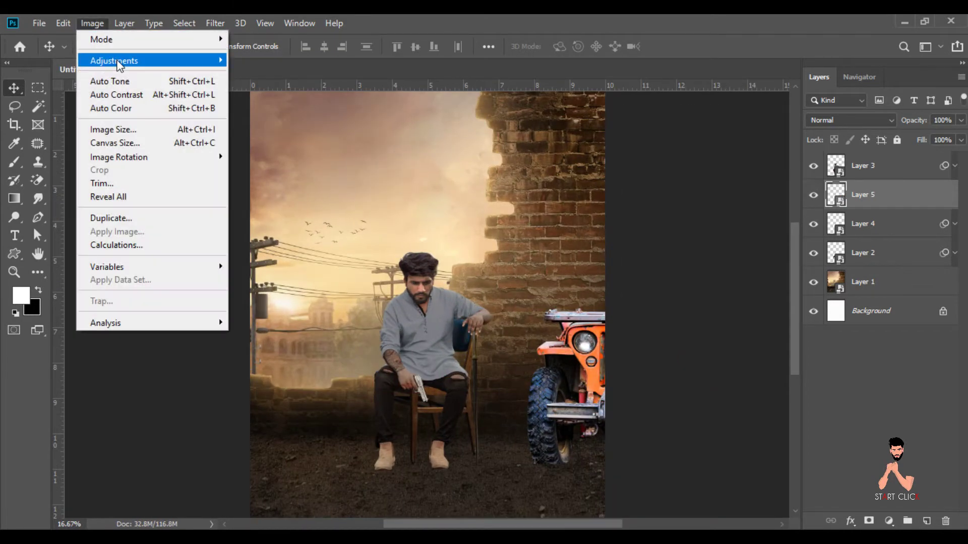
Darken the jeep with a Brightness/Contrast adjustment
{"action": "left_click", "coordinate": [240, 59]}
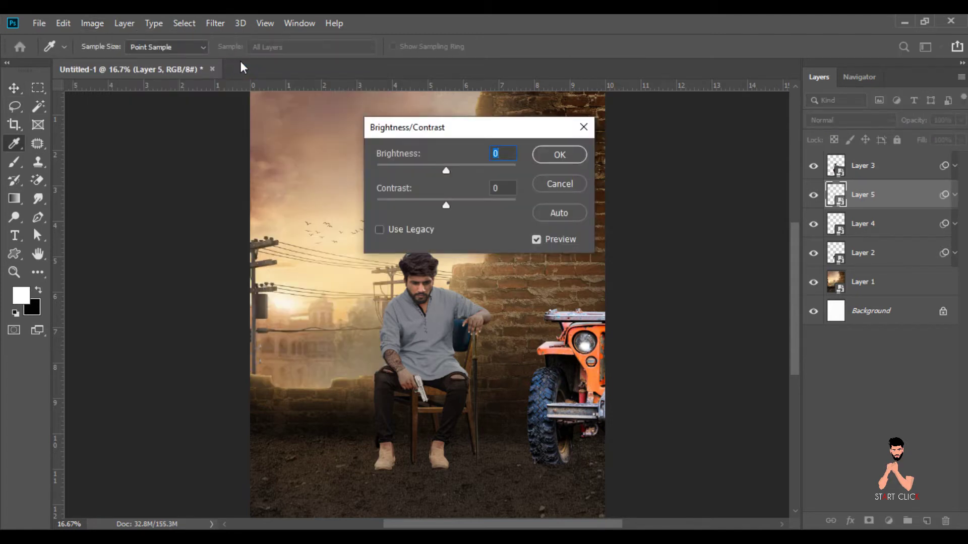
{"action": "left_click_drag", "start_coordinate": [446, 171], "coordinate": [421, 169]}
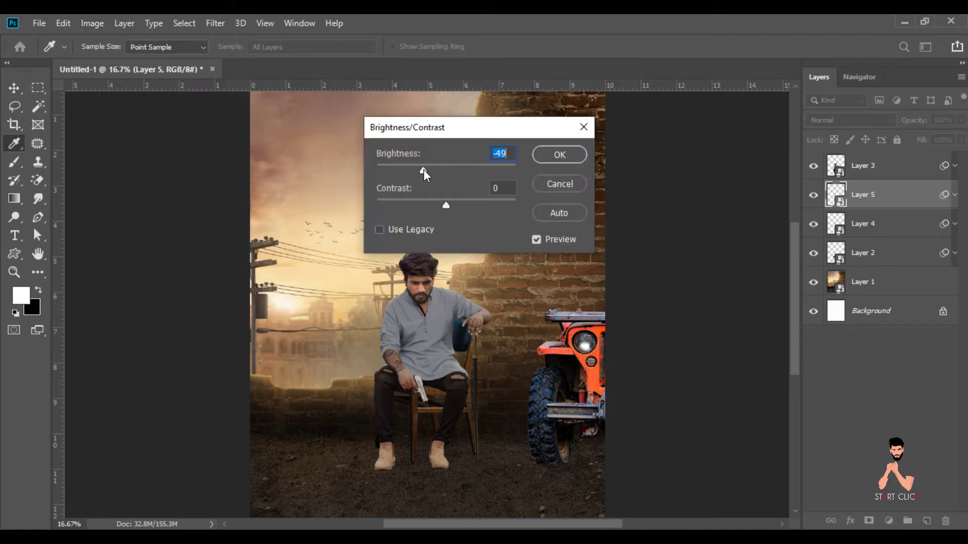
{"action": "left_click", "coordinate": [551, 156]}
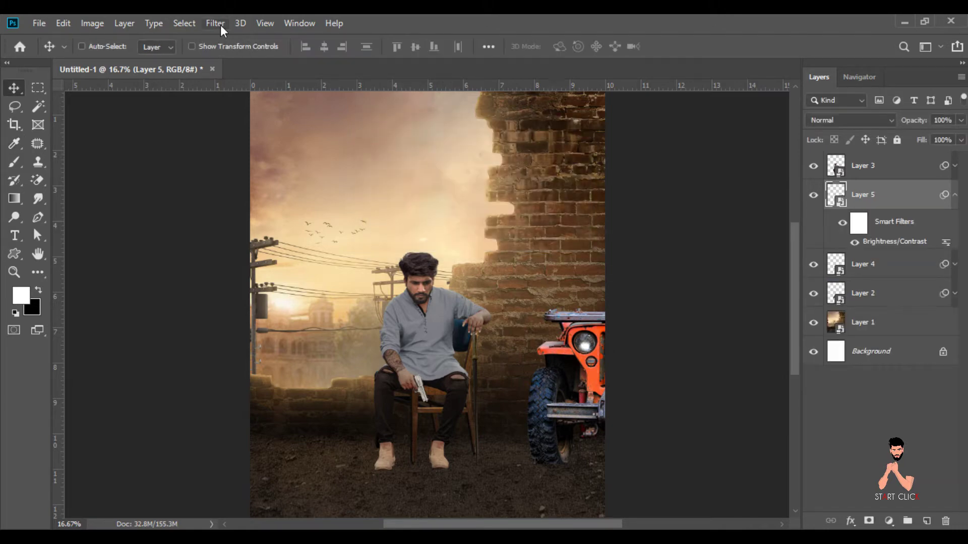
Grade the jeep in Camera Raw: Highlights -78, Saturation -41, Temperature 16
{"action": "left_click", "coordinate": [219, 26]}
{"action": "left_click", "coordinate": [258, 108]}
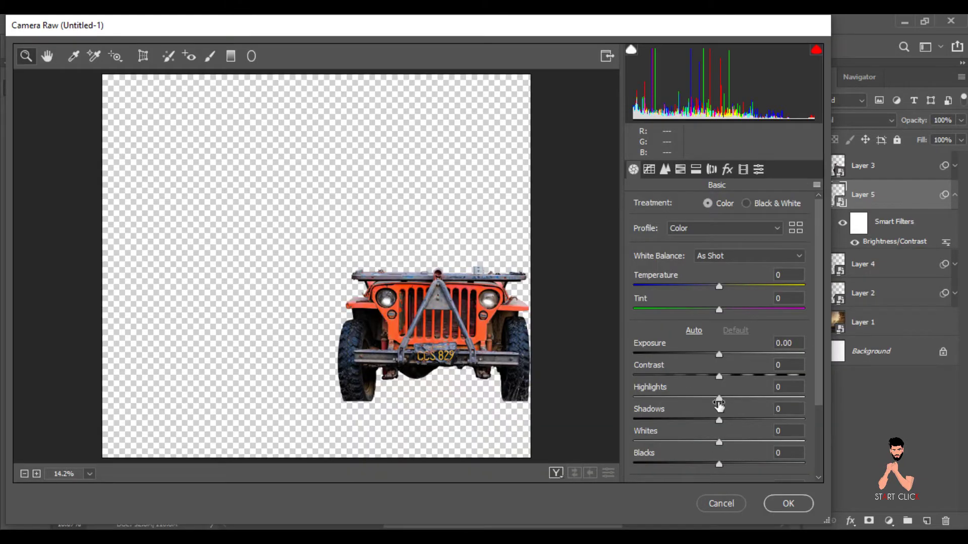
{"action": "left_click_drag", "start_coordinate": [690, 401], "coordinate": [655, 399]}
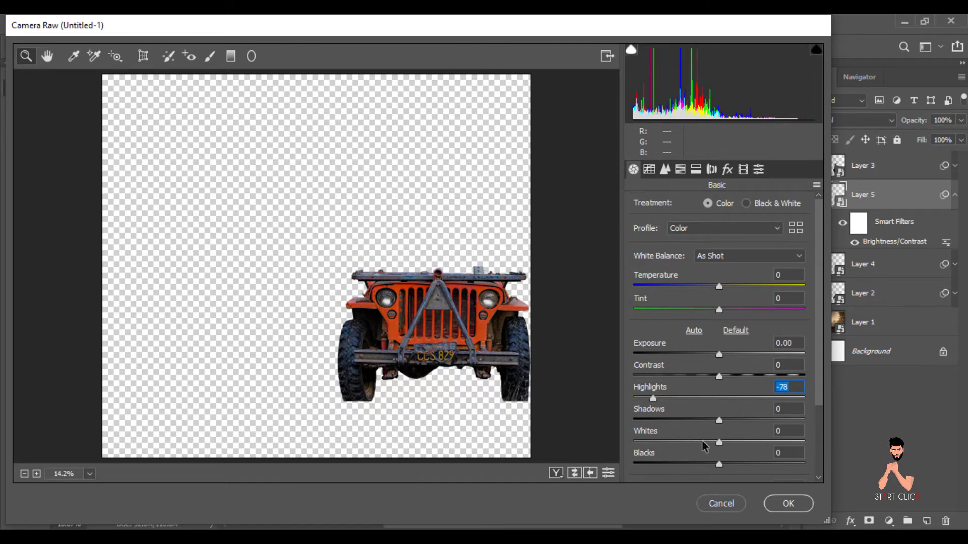
{"action": "scroll", "coordinate": [817, 454], "scroll_direction": "down", "scroll_amount": 3}
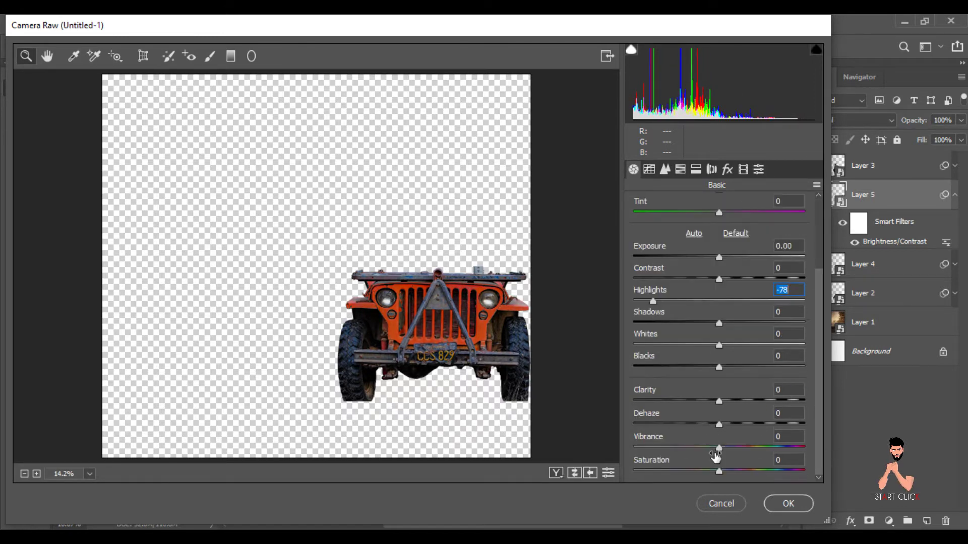
{"action": "left_click_drag", "start_coordinate": [689, 477], "coordinate": [684, 474]}
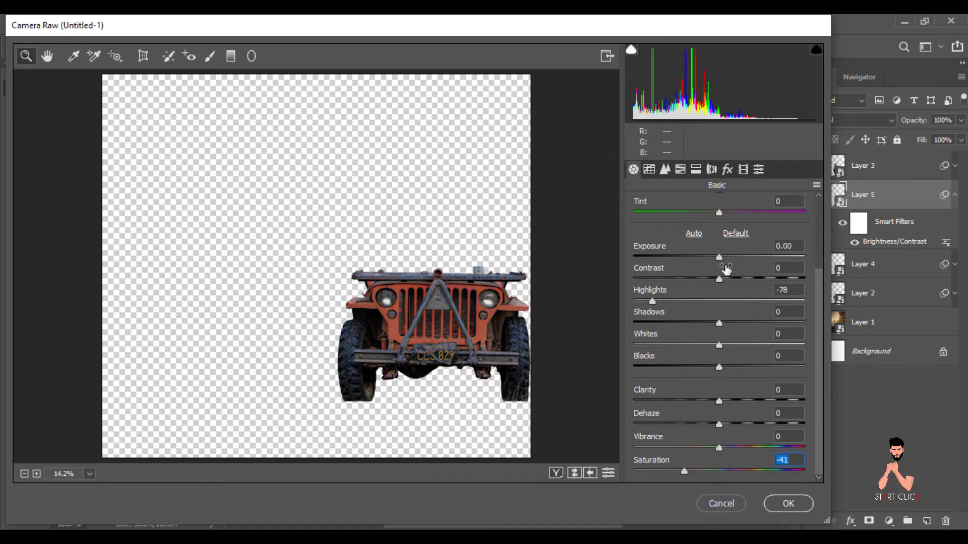
{"action": "scroll", "coordinate": [810, 262], "scroll_direction": "up", "scroll_amount": 3}
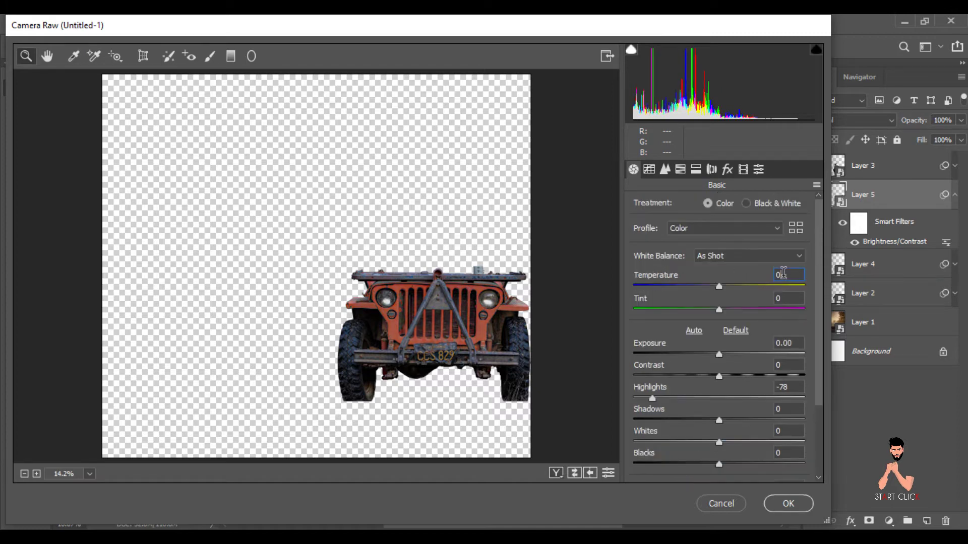
{"action": "type", "text": "16"}
{"action": "key", "text": "Tab"}
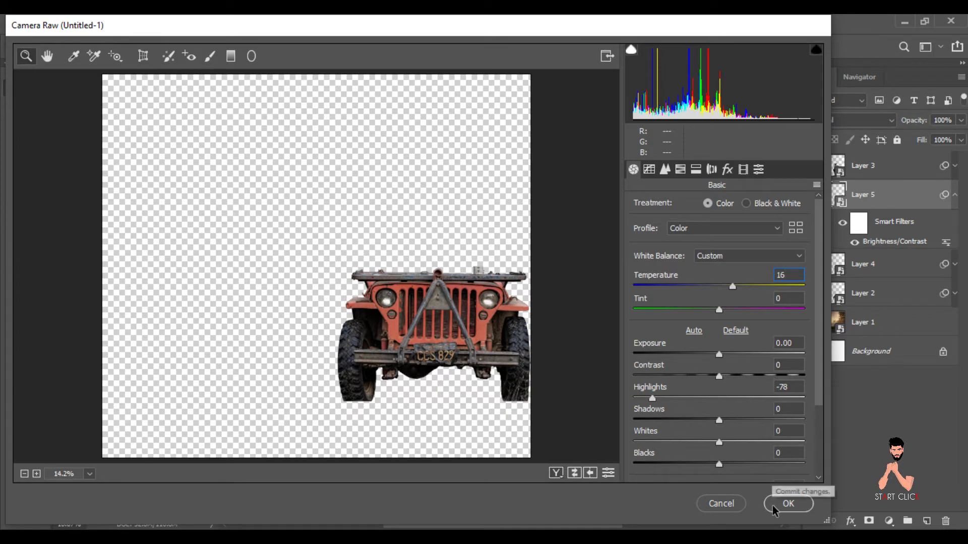
{"action": "left_click", "coordinate": [778, 504]}
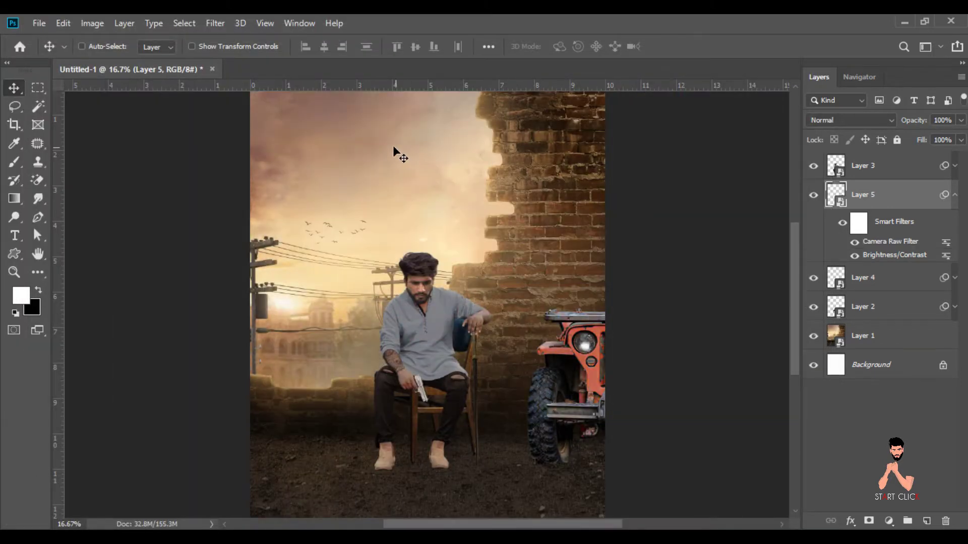
Bring ar_akm.png into Photoshop, convert it to a Smart Object, and move it onto the poster
{"action": "left_click", "coordinate": [954, 196]}
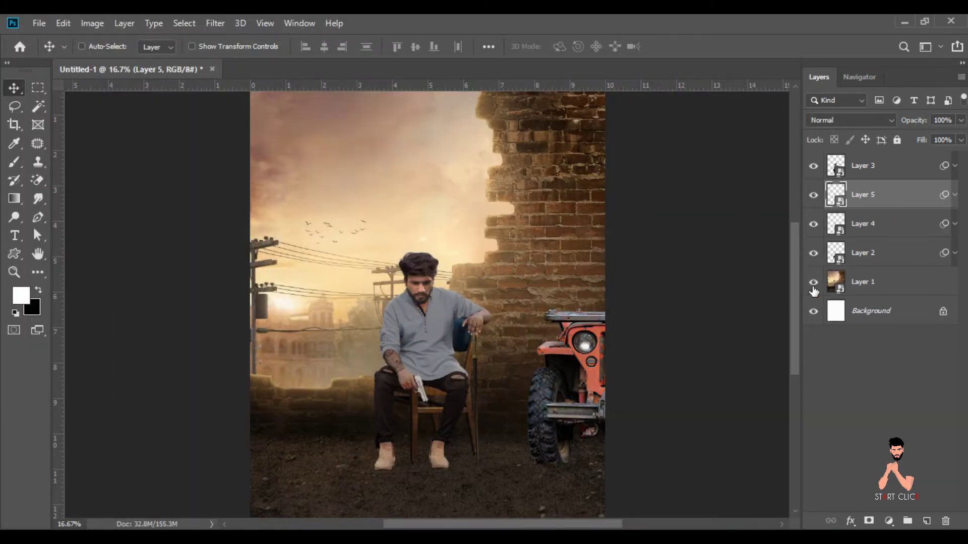
{"action": "scroll", "coordinate": [796, 316], "scroll_direction": "down", "scroll_amount": 3}
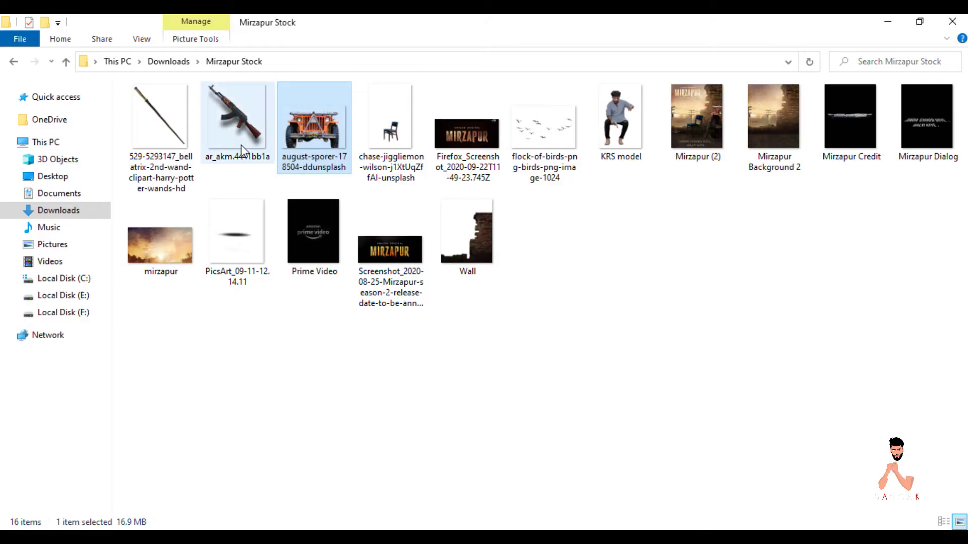
{"action": "left_click_drag", "start_coordinate": [241, 144], "coordinate": [394, 149]}
{"action": "left_click_drag", "start_coordinate": [335, 65], "coordinate": [336, 68]}
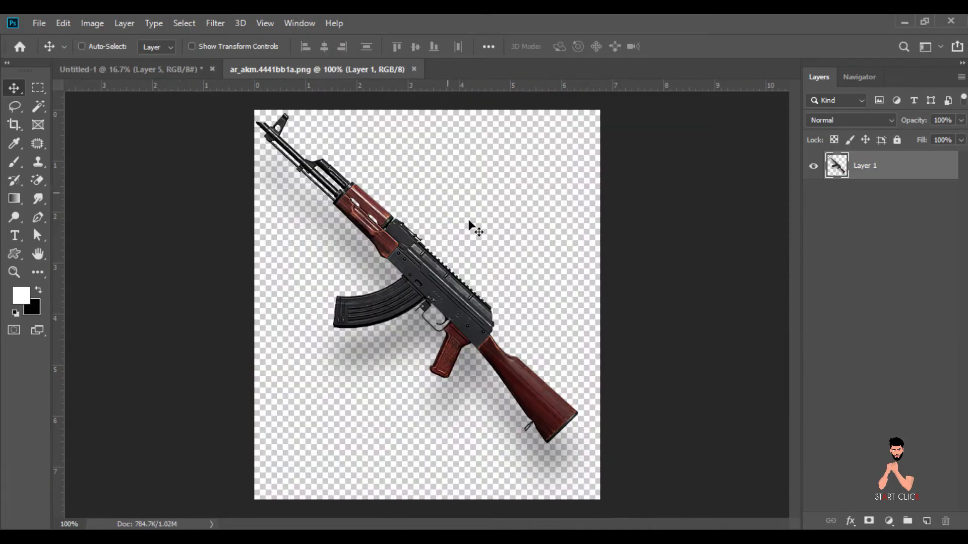
{"action": "right_click", "coordinate": [868, 169]}
{"action": "left_click", "coordinate": [735, 210]}
{"action": "mouse_move", "coordinate": [444, 285]}
{"action": "left_mouse_down"}
{"action": "mouse_move", "coordinate": [176, 74]}
{"action": "mouse_move", "coordinate": [519, 333]}
{"action": "left_mouse_up"}
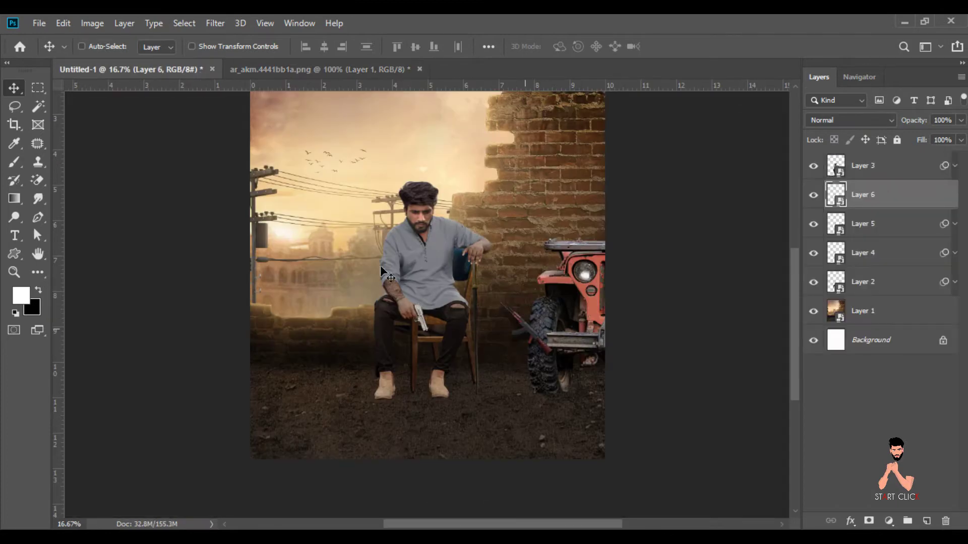
Flip the rifle, rotate it about -30°, and scale it to 49% against the jeep's front wheel
{"action": "left_click", "coordinate": [63, 23]}
{"action": "left_click", "coordinate": [151, 330]}
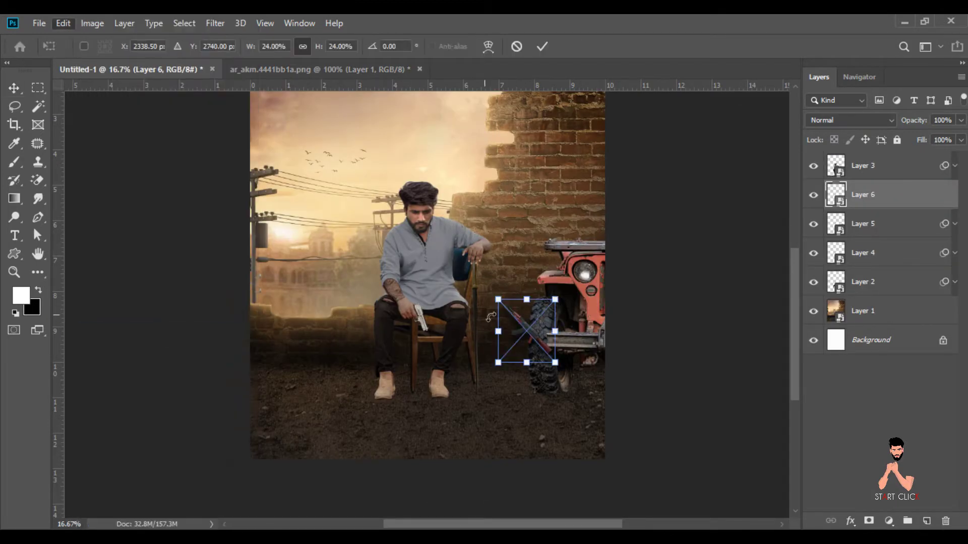
{"action": "right_click", "coordinate": [509, 421]}
{"action": "left_click", "coordinate": [557, 391]}
{"action": "left_click_drag", "start_coordinate": [560, 383], "coordinate": [504, 302]}
{"action": "left_click_drag", "start_coordinate": [321, 47], "coordinate": [309, 48]}
{"action": "left_click", "coordinate": [303, 46]}
{"action": "left_click_drag", "start_coordinate": [527, 337], "coordinate": [536, 346]}
{"action": "left_click_drag", "start_coordinate": [567, 260], "coordinate": [573, 265]}
{"action": "left_click_drag", "start_coordinate": [544, 348], "coordinate": [549, 358]}
{"action": "left_click", "coordinate": [15, 88]}
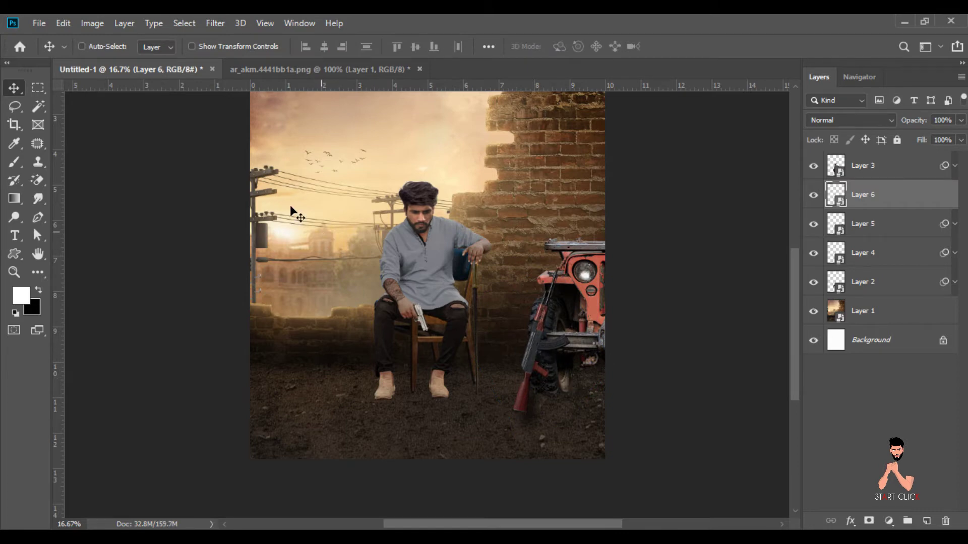
{"action": "left_click", "coordinate": [93, 24]}
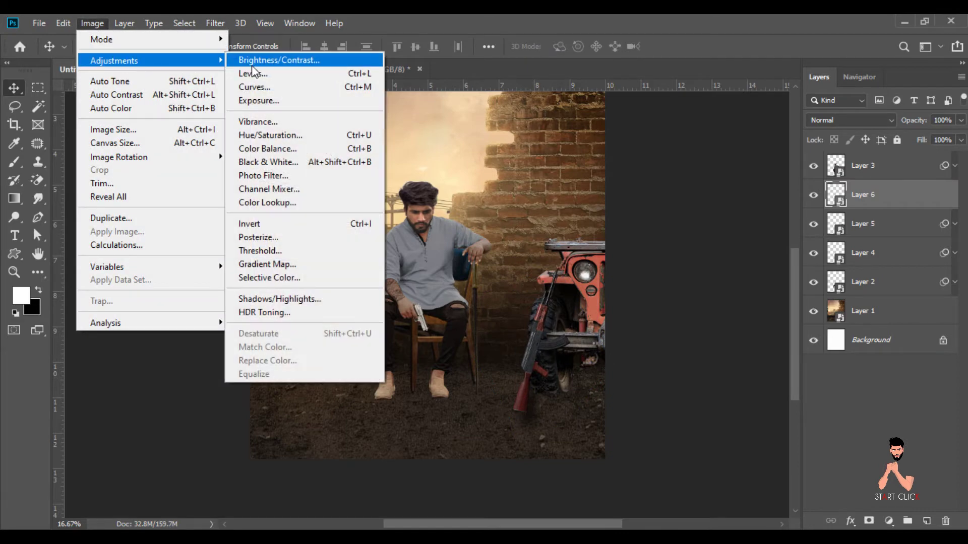
Darken the rifle with Brightness/Contrast at brightness -43
{"action": "left_click", "coordinate": [252, 65]}
{"action": "left_click_drag", "start_coordinate": [430, 168], "coordinate": [426, 168]}
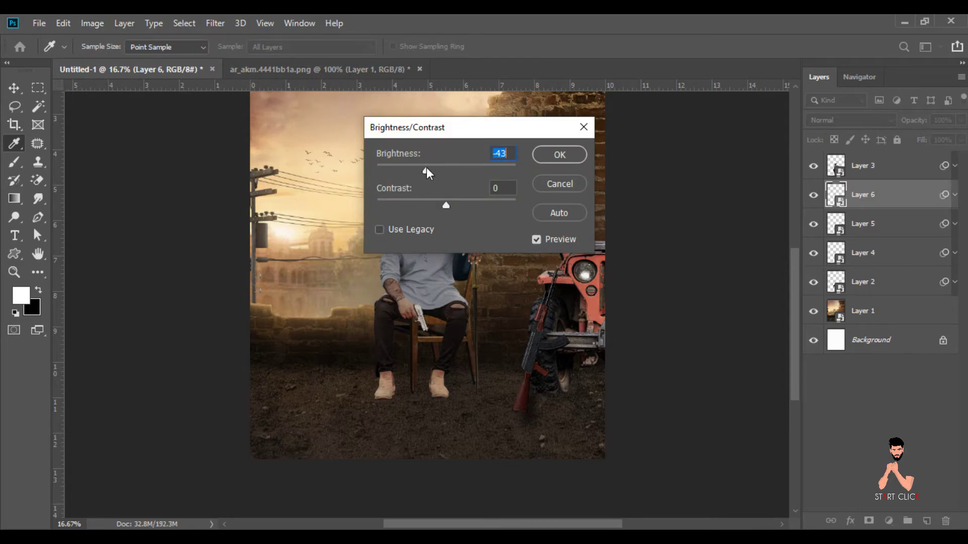
{"action": "left_click", "coordinate": [544, 156]}
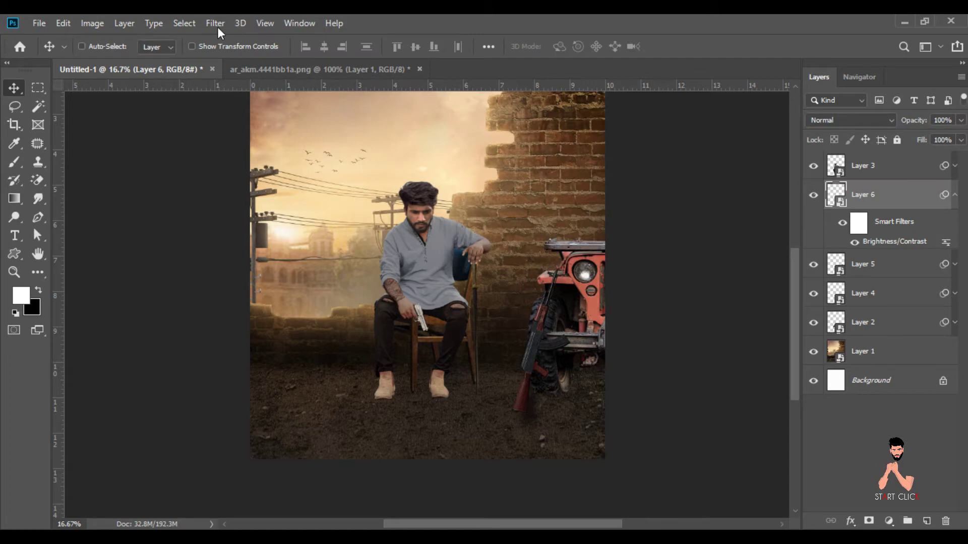
Warm the rifle with a Camera Raw Filter at temperature 9
{"action": "left_click", "coordinate": [216, 26]}
{"action": "left_click", "coordinate": [252, 105]}
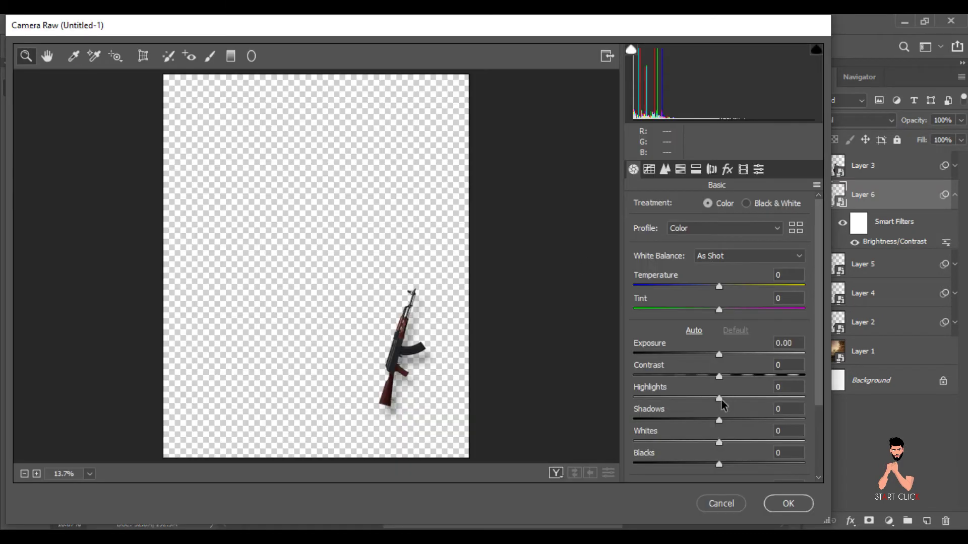
{"action": "type", "text": "9"}
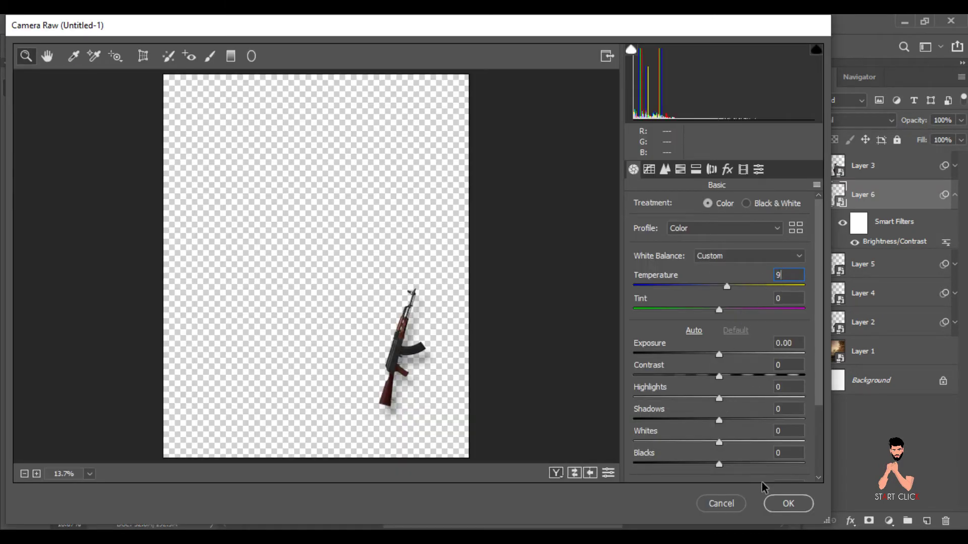
{"action": "left_click", "coordinate": [785, 503]}
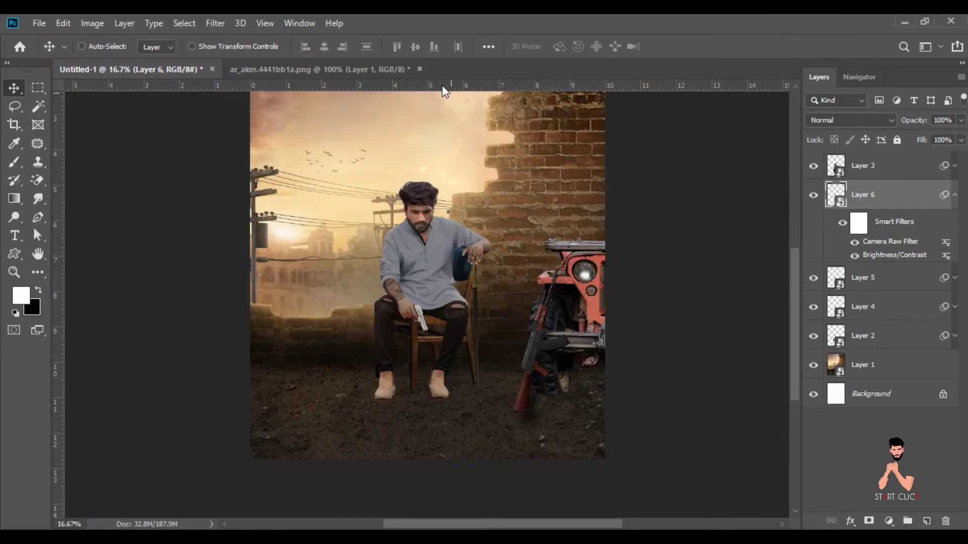
Close the rifle image without saving and bring in the PicsArt shadow image
{"action": "left_click", "coordinate": [419, 69]}
{"action": "left_click", "coordinate": [477, 218]}
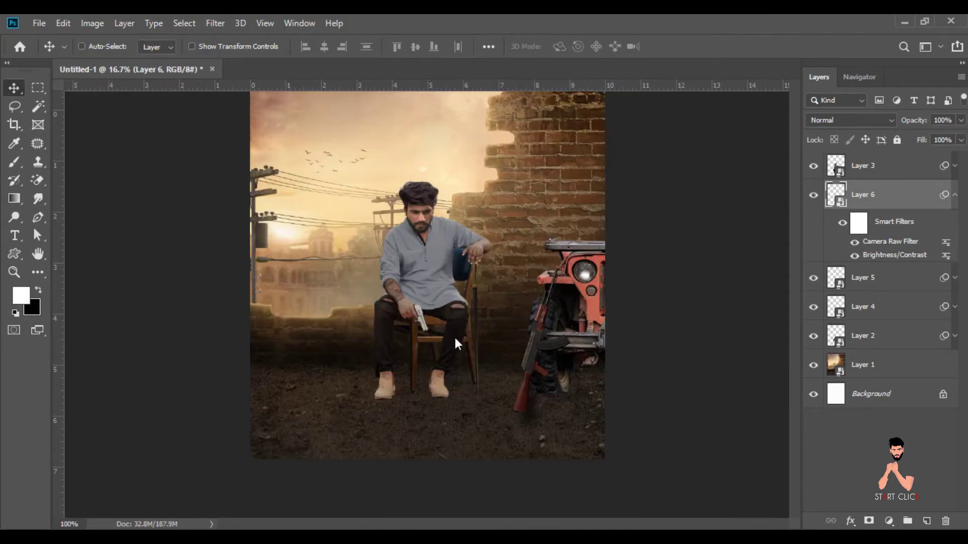
{"action": "key", "text": "alt+Tab"}
{"action": "mouse_move", "coordinate": [235, 242]}
{"action": "left_mouse_down"}
{"action": "mouse_move", "coordinate": [463, 522]}
{"action": "mouse_move", "coordinate": [402, 66]}
{"action": "left_mouse_up"}
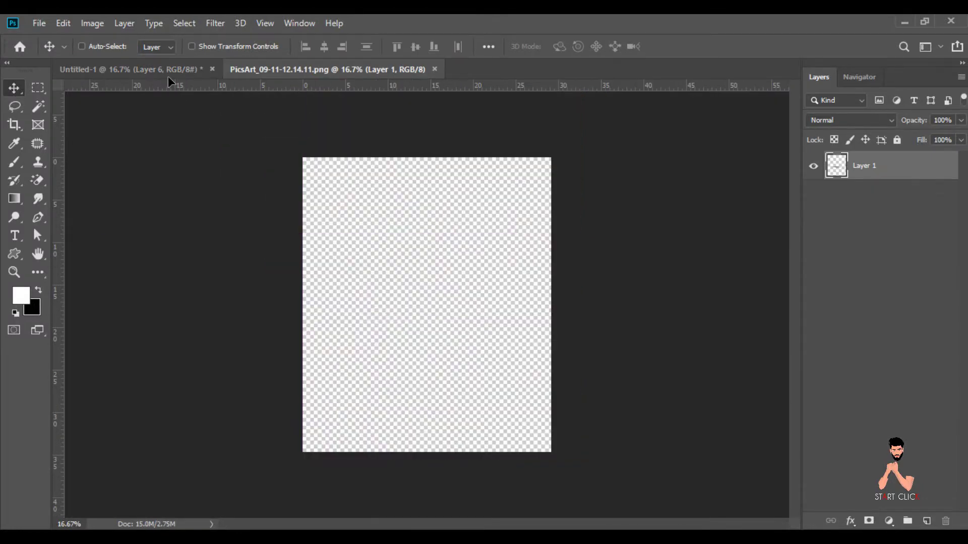
Drop the shadow into the poster under the chair leg, shrunk, and stacked above Layer 2
{"action": "left_click_drag", "start_coordinate": [168, 77], "coordinate": [416, 393]}
{"action": "scroll", "coordinate": [416, 394], "scroll_direction": "up", "scroll_amount": 3}
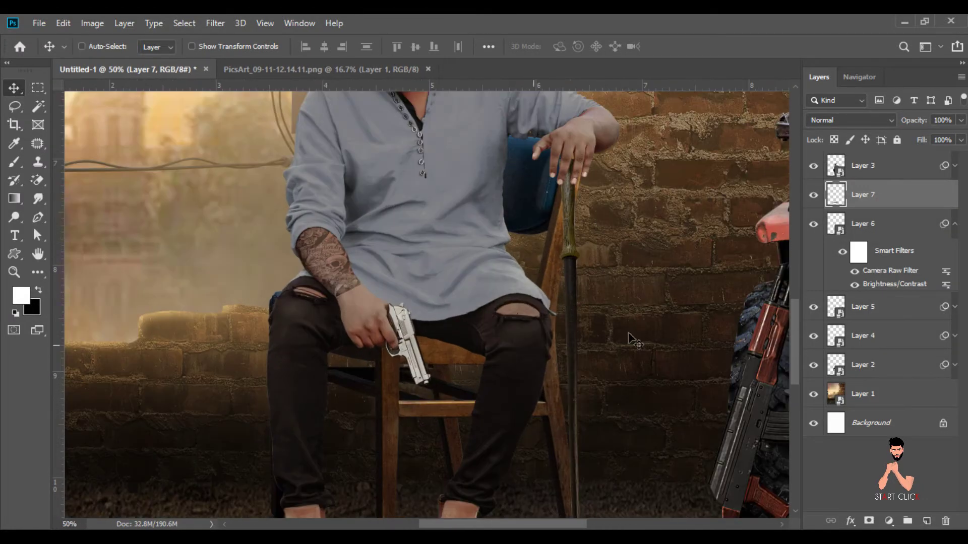
{"action": "left_click_drag", "start_coordinate": [795, 318], "coordinate": [796, 351]}
{"action": "left_click", "coordinate": [63, 23]}
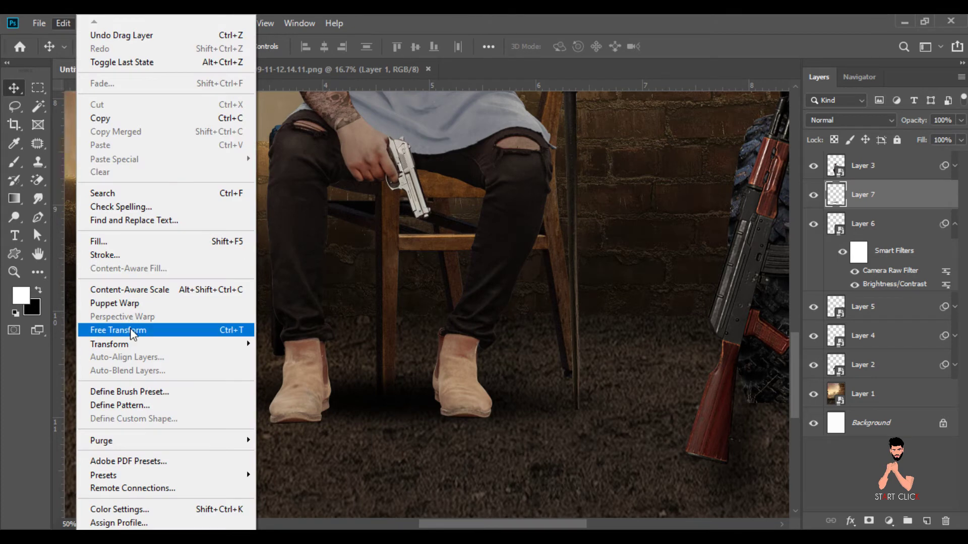
{"action": "left_click", "coordinate": [129, 328]}
{"action": "left_click_drag", "start_coordinate": [313, 50], "coordinate": [254, 53]}
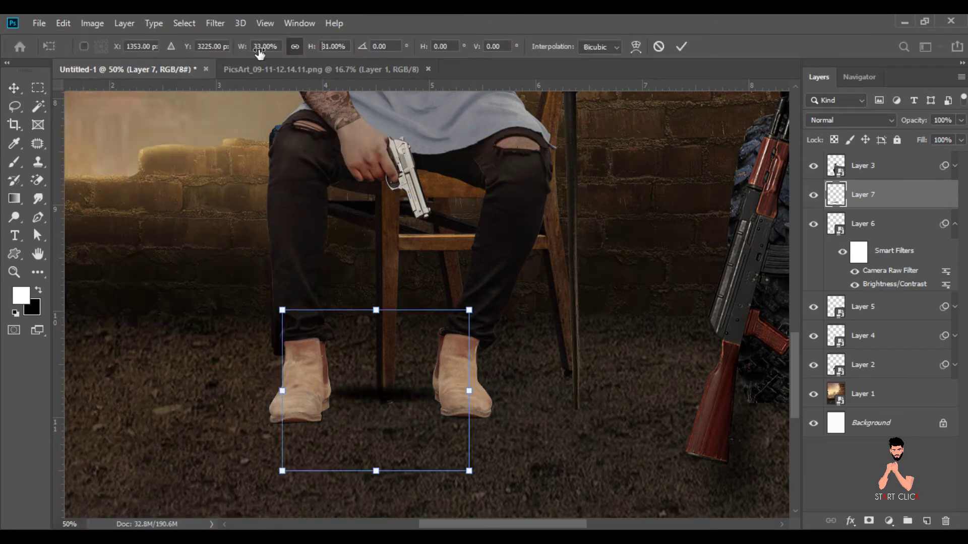
{"action": "key", "text": "Return"}
{"action": "left_click_drag", "start_coordinate": [397, 389], "coordinate": [398, 401]}
{"action": "key", "text": "Up"}
{"action": "key", "text": "Up"}
{"action": "key", "text": "Up"}
{"action": "left_click_drag", "start_coordinate": [863, 190], "coordinate": [871, 370]}
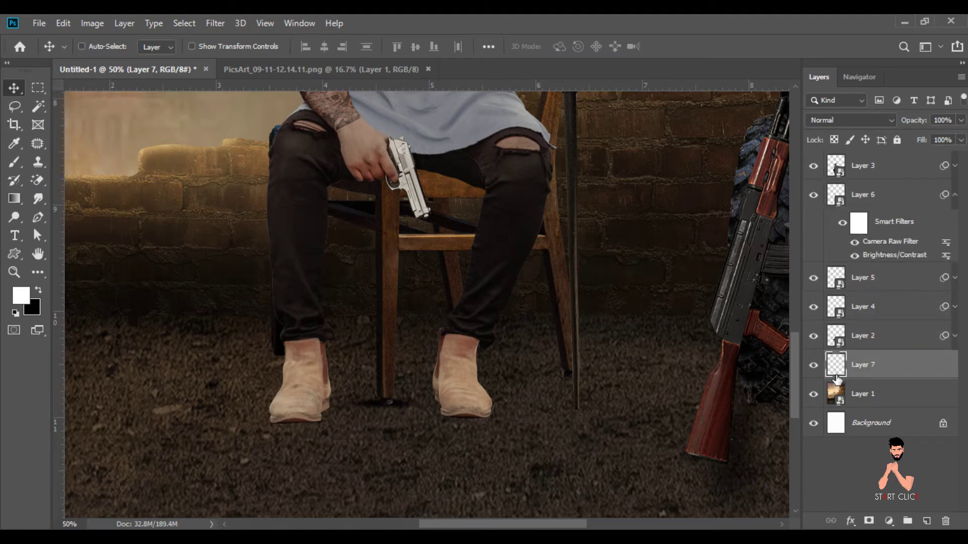
{"action": "left_click_drag", "start_coordinate": [862, 369], "coordinate": [863, 339]}
Duplicate the shadow under the other chair leg and narrow it slightly
{"action": "key", "text": "ctrl+j"}
{"action": "left_click_drag", "start_coordinate": [404, 408], "coordinate": [580, 378]}
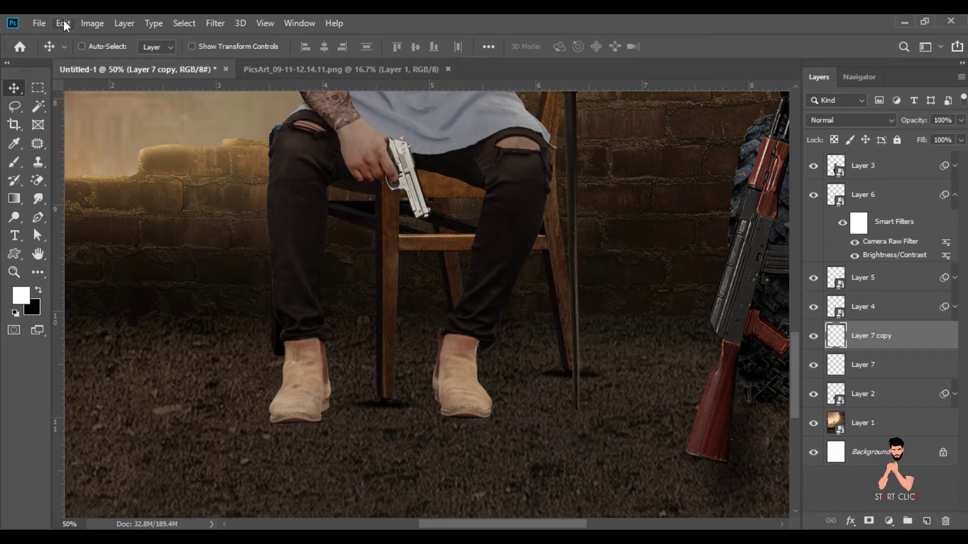
{"action": "left_click", "coordinate": [63, 20]}
{"action": "left_click", "coordinate": [126, 329]}
{"action": "left_click_drag", "start_coordinate": [315, 46], "coordinate": [275, 49]}
{"action": "key", "text": "Return"}
Shrink the original Layer 7 shadow to about 88%
{"action": "left_click", "coordinate": [859, 370]}
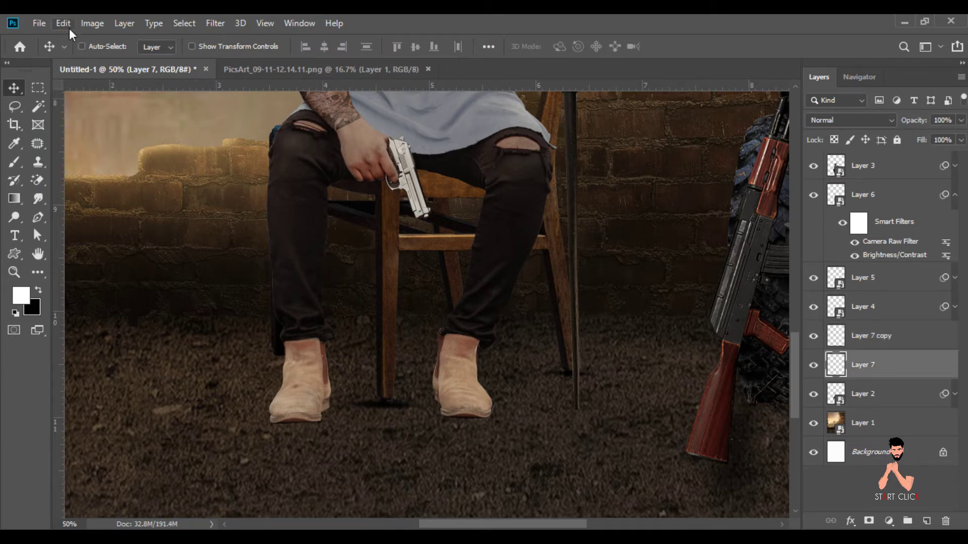
{"action": "left_click", "coordinate": [64, 23]}
{"action": "left_click", "coordinate": [162, 328]}
{"action": "left_click_drag", "start_coordinate": [311, 48], "coordinate": [300, 49]}
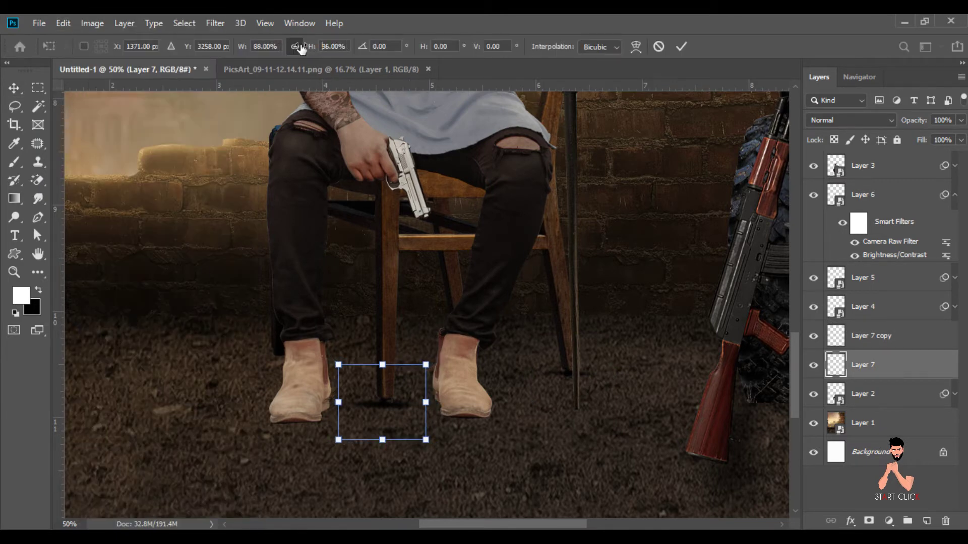
{"action": "key", "text": "Return"}
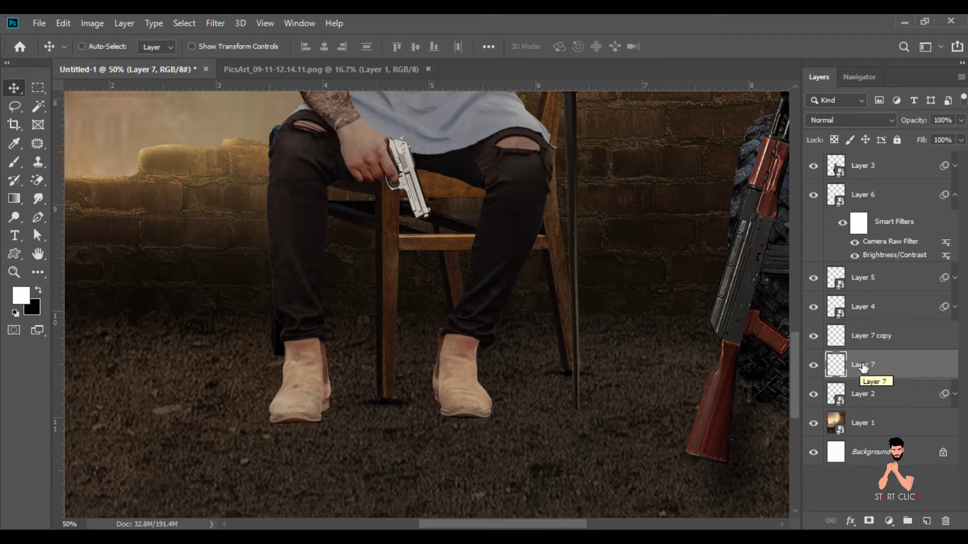
Add a third shadow copy narrowed under the back chair leg, then reselect Layer 7
{"action": "key", "text": "ctrl+j"}
{"action": "mouse_move", "coordinate": [601, 407]}
{"action": "left_mouse_down"}
{"action": "mouse_move", "coordinate": [707, 382]}
{"action": "mouse_move", "coordinate": [597, 426]}
{"action": "left_mouse_up"}
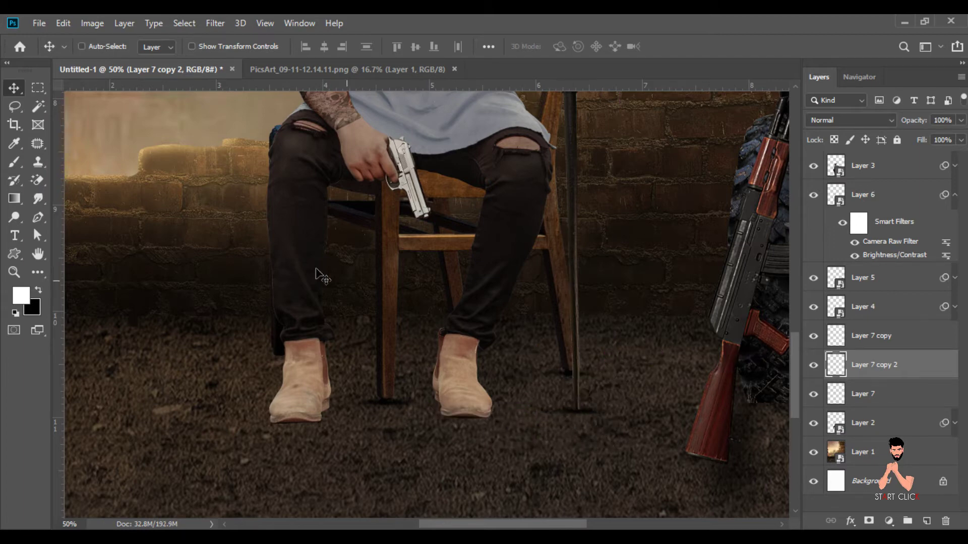
{"action": "left_click", "coordinate": [63, 22]}
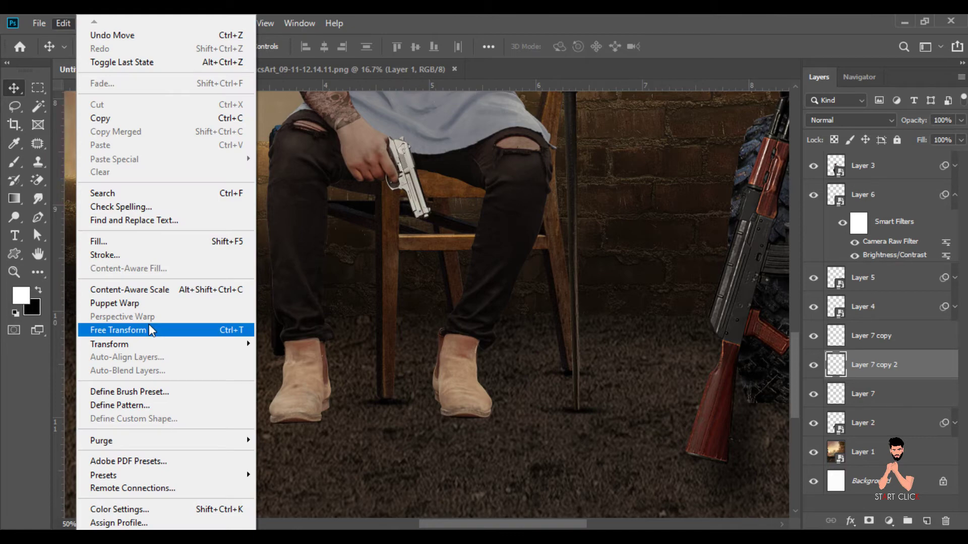
{"action": "left_click", "coordinate": [96, 328]}
{"action": "left_click_drag", "start_coordinate": [618, 409], "coordinate": [588, 407]}
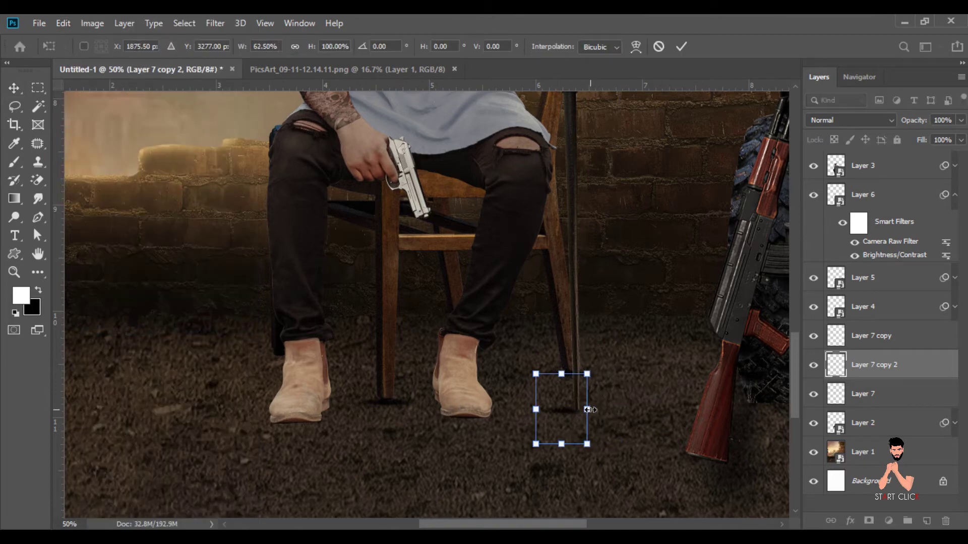
{"action": "key", "text": "Return"}
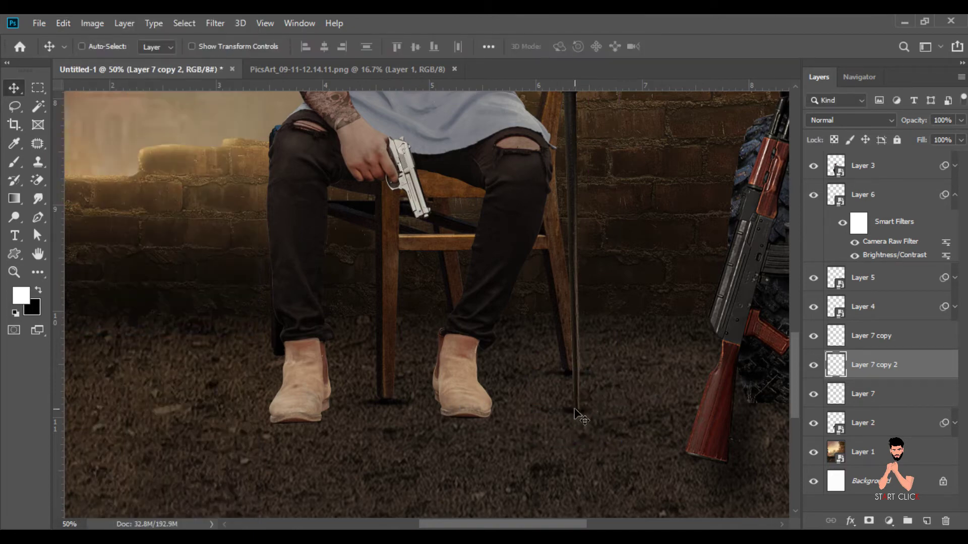
{"action": "key", "text": "ctrl+minus"}
{"action": "key", "text": "ctrl+minus"}
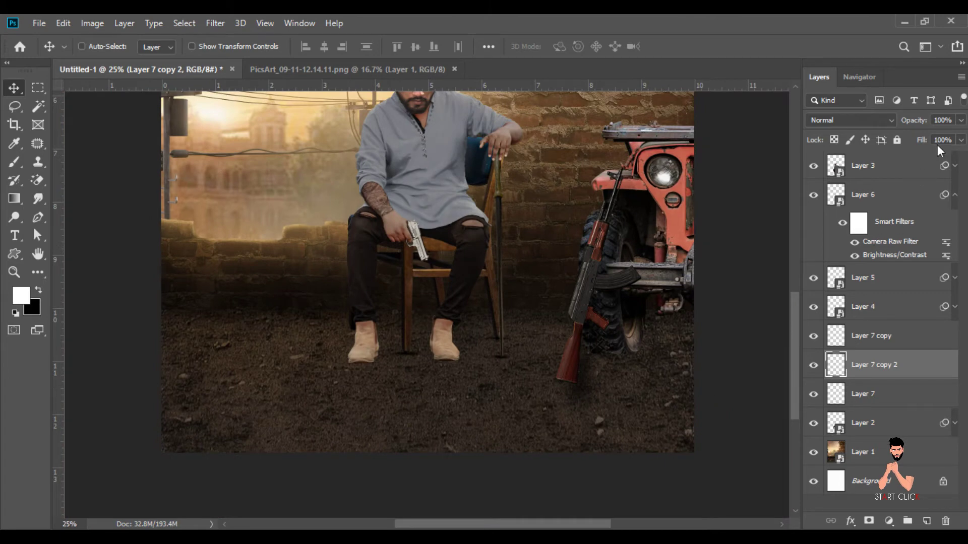
{"action": "key", "text": "alt+bracketleft"}
{"action": "key", "text": "alt+bracketleft"}
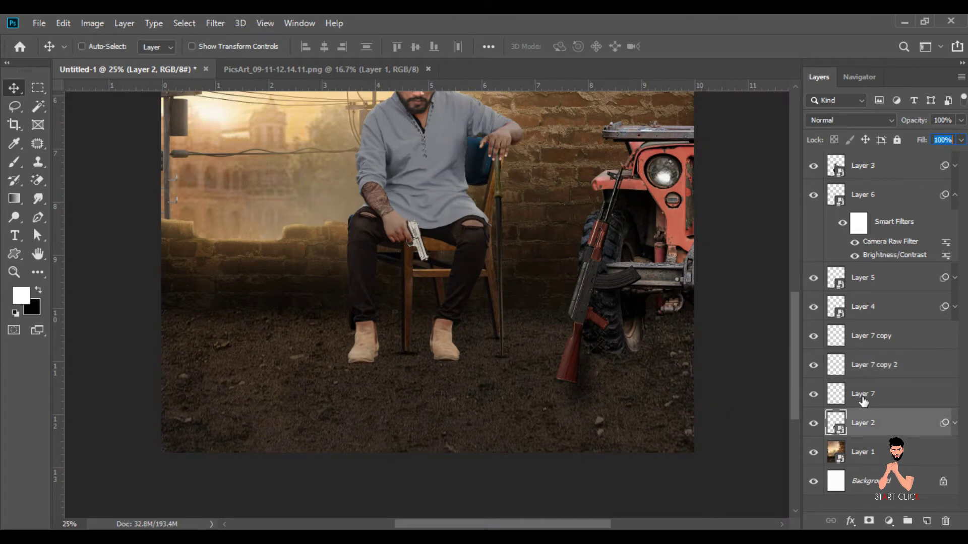
{"action": "key", "text": "alt+bracketright"}
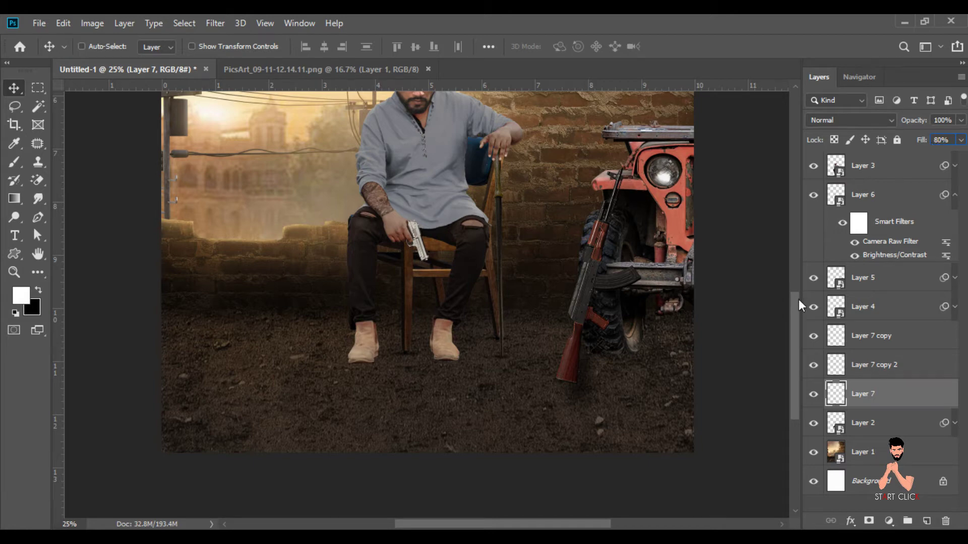
Bring the PicsArt shadow into the poster near the jeep, enlarged to about 148%
{"action": "scroll", "coordinate": [796, 308], "scroll_direction": "up", "scroll_amount": 2}
{"action": "scroll", "coordinate": [795, 320], "scroll_direction": "down", "scroll_amount": 2}
{"action": "left_click", "coordinate": [322, 69]}
{"action": "left_click_drag", "start_coordinate": [443, 342], "coordinate": [673, 385]}
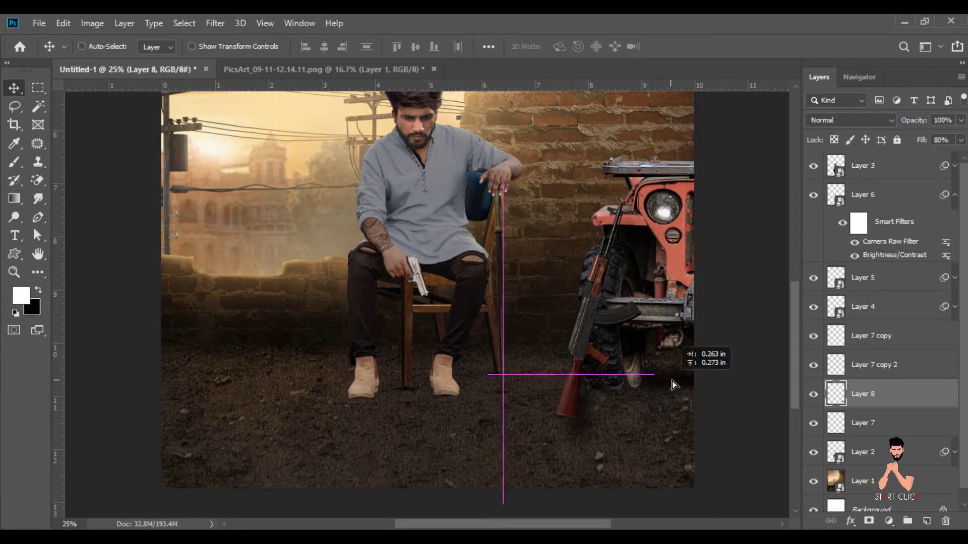
{"action": "left_click_drag", "start_coordinate": [673, 385], "coordinate": [673, 385]}
{"action": "left_click", "coordinate": [63, 23]}
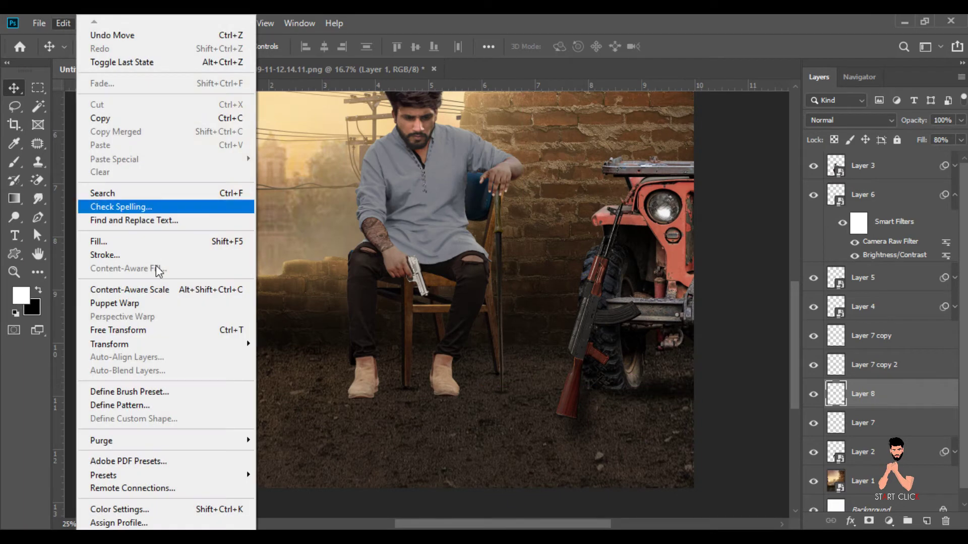
{"action": "left_click", "coordinate": [126, 329]}
{"action": "left_click_drag", "start_coordinate": [673, 255], "coordinate": [672, 126]}
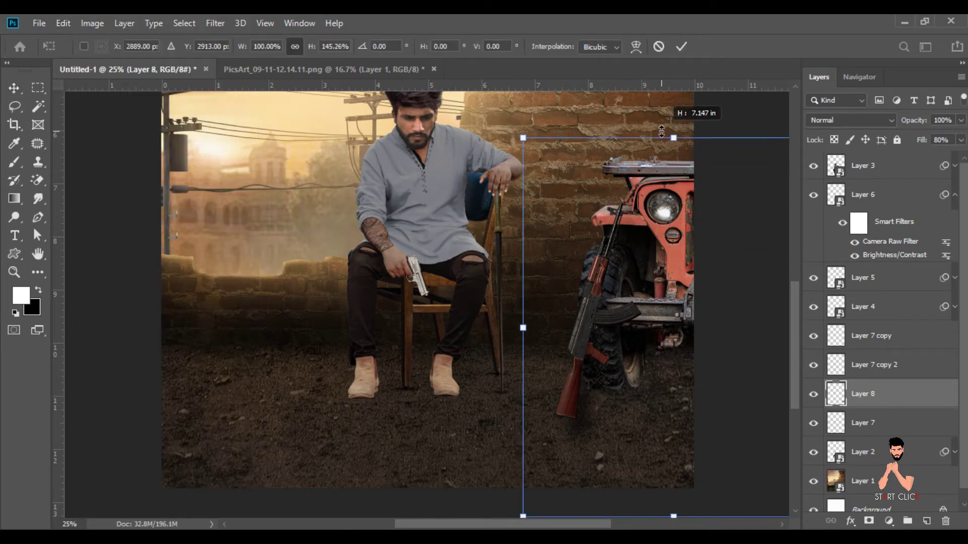
{"action": "left_click_drag", "start_coordinate": [746, 261], "coordinate": [711, 310]}
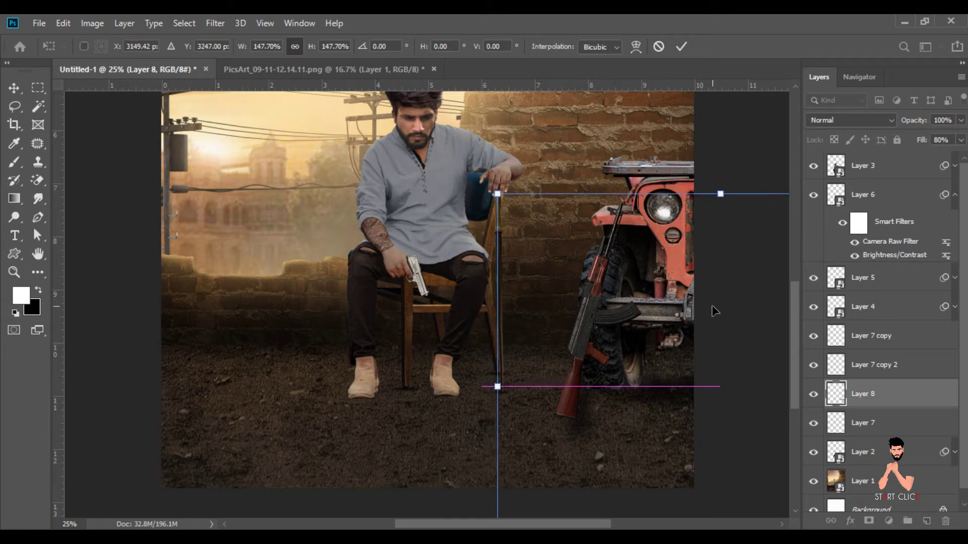
{"action": "key", "text": "Return"}
{"action": "mouse_move", "coordinate": [713, 309]}
{"action": "left_mouse_down"}
{"action": "mouse_move", "coordinate": [667, 392]}
{"action": "mouse_move", "coordinate": [677, 364]}
{"action": "left_mouse_up"}
Make two copies of the Layer 8 shadow and move copy 2 to the top of the stack
{"action": "key", "text": "ctrl+j"}
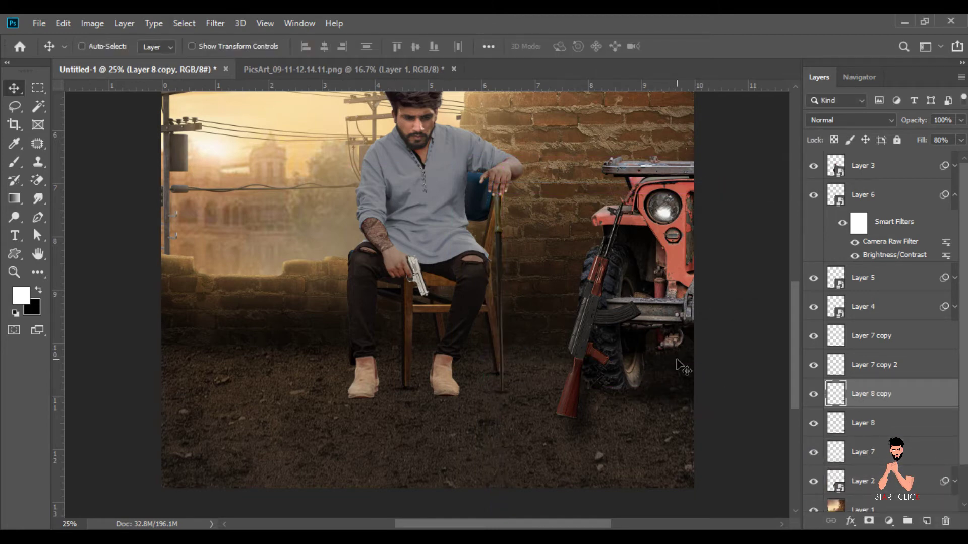
{"action": "key", "text": "ctrl+j"}
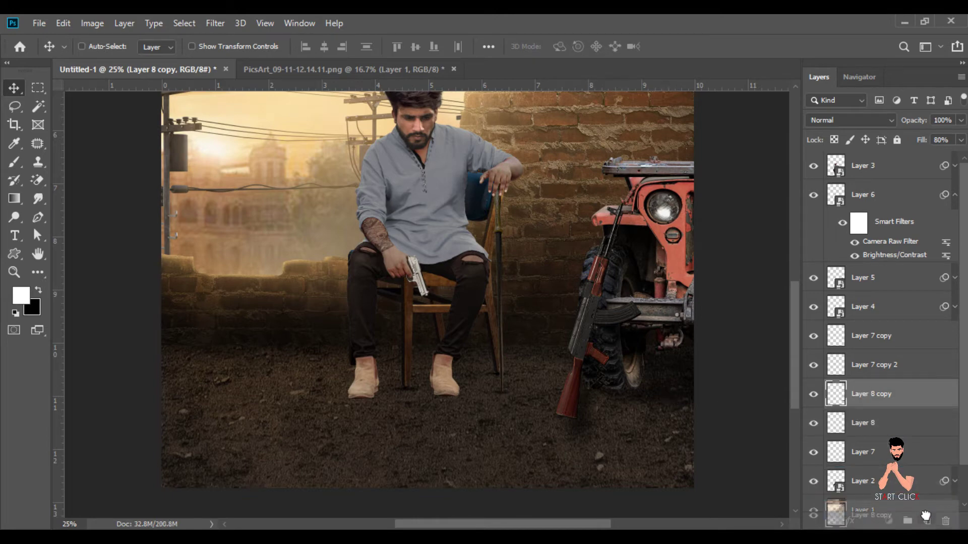
{"action": "left_click_drag", "start_coordinate": [701, 392], "coordinate": [670, 422]}
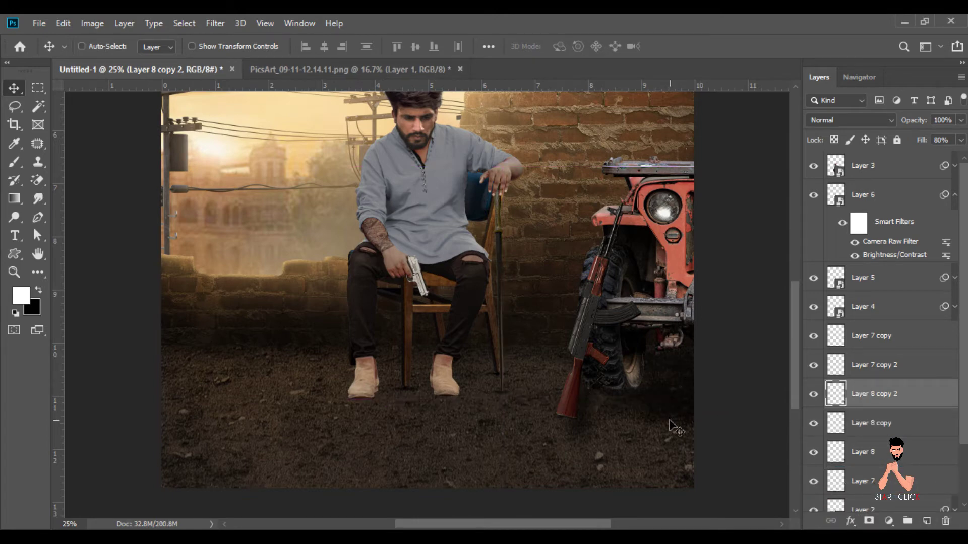
{"action": "left_click_drag", "start_coordinate": [879, 401], "coordinate": [854, 161]}
{"action": "left_click", "coordinate": [954, 224]}
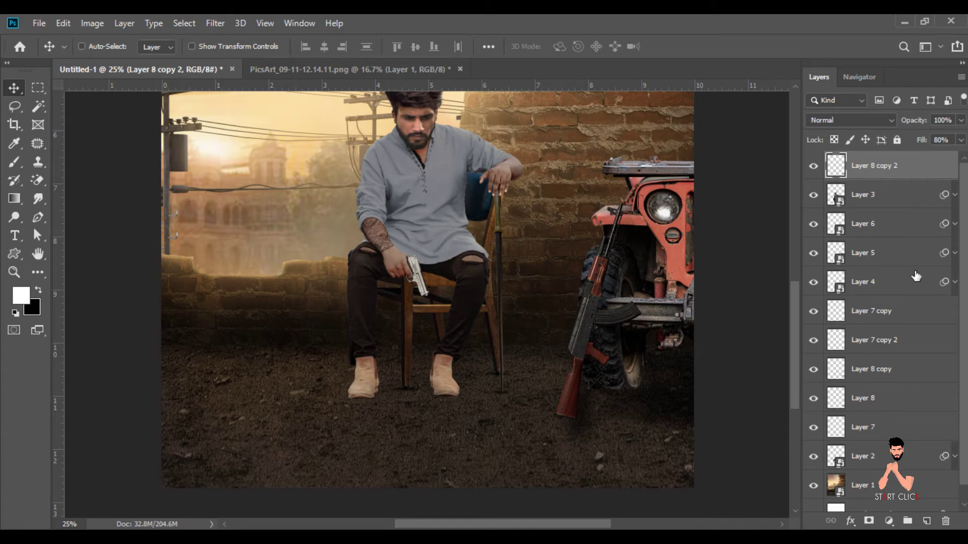
{"action": "key", "text": "ctrl+minus"}
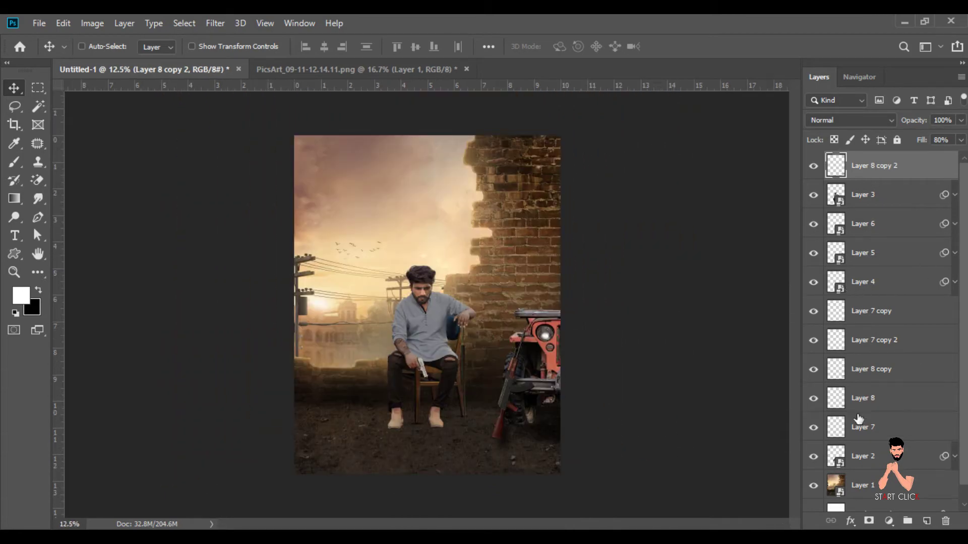
Duplicate Layer 7 under the left shoe at 141% tilted -6.63°, plus another copy under the shoes
{"action": "left_click", "coordinate": [866, 433]}
{"action": "key", "text": "ctrl+j"}
{"action": "left_click_drag", "start_coordinate": [525, 471], "coordinate": [398, 435]}
{"action": "key", "text": "ctrl+plus"}
{"action": "key", "text": "ctrl+plus"}
{"action": "key", "text": "ctrl+plus"}
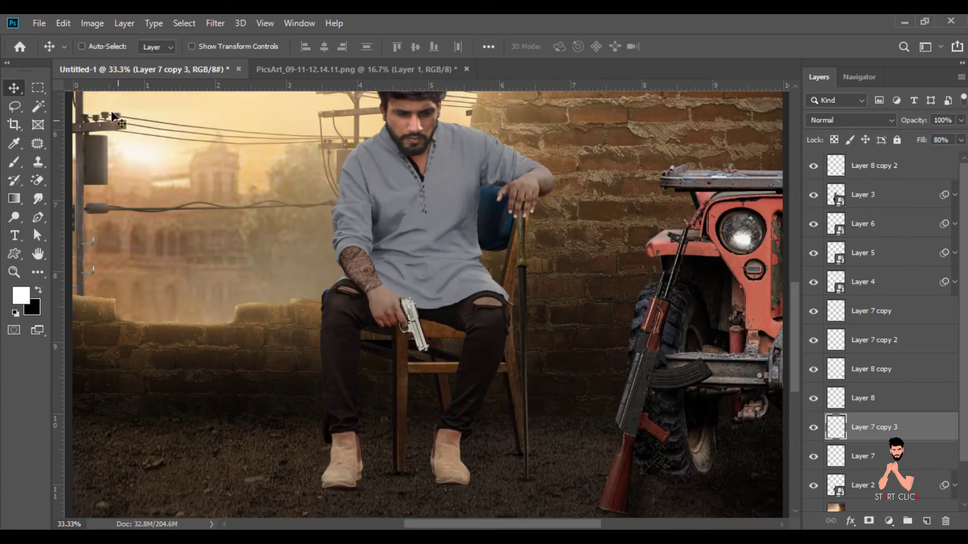
{"action": "left_click", "coordinate": [58, 23]}
{"action": "left_click", "coordinate": [123, 329]}
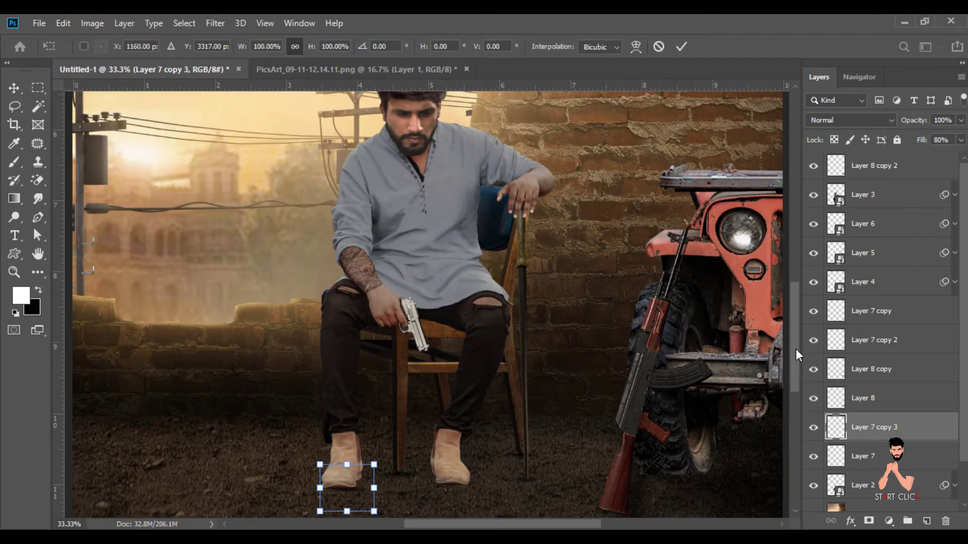
{"action": "mouse_move", "coordinate": [373, 453]}
{"action": "left_mouse_down"}
{"action": "mouse_move", "coordinate": [398, 458]}
{"action": "mouse_move", "coordinate": [331, 443]}
{"action": "left_mouse_up"}
{"action": "key", "text": "Right"}
{"action": "key", "text": "Right"}
{"action": "key", "text": "Right"}
{"action": "key", "text": "Right"}
{"action": "key", "text": "Right"}
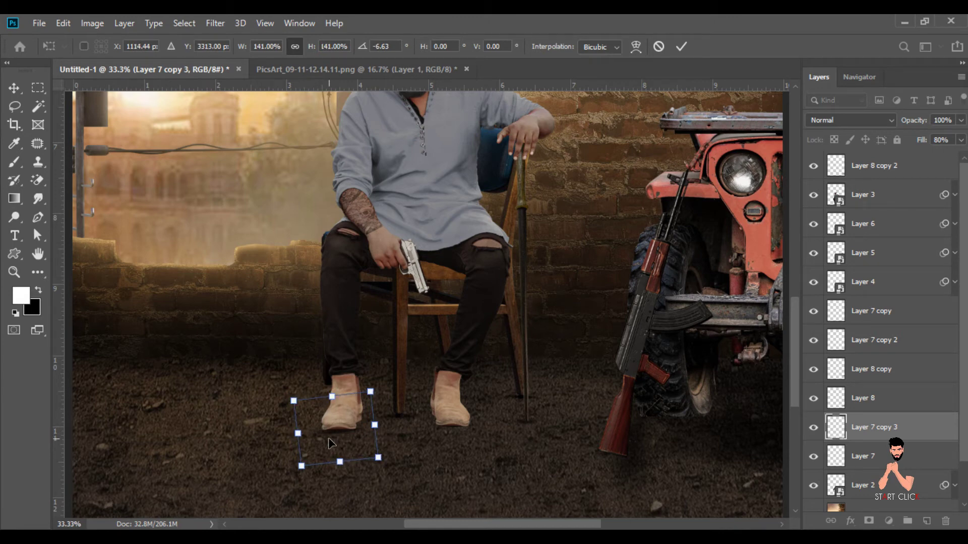
{"action": "key", "text": "Return"}
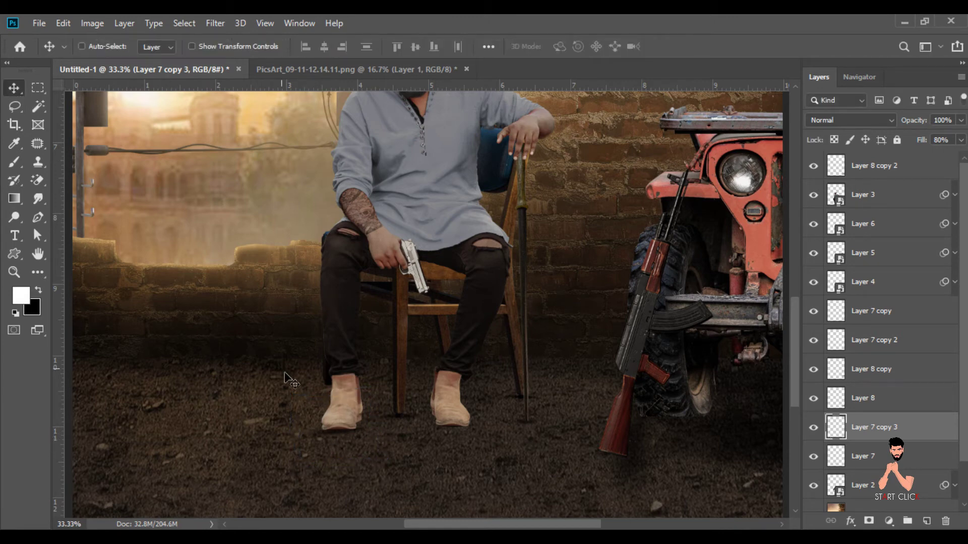
{"action": "left_click_drag", "start_coordinate": [358, 434], "coordinate": [457, 427]}
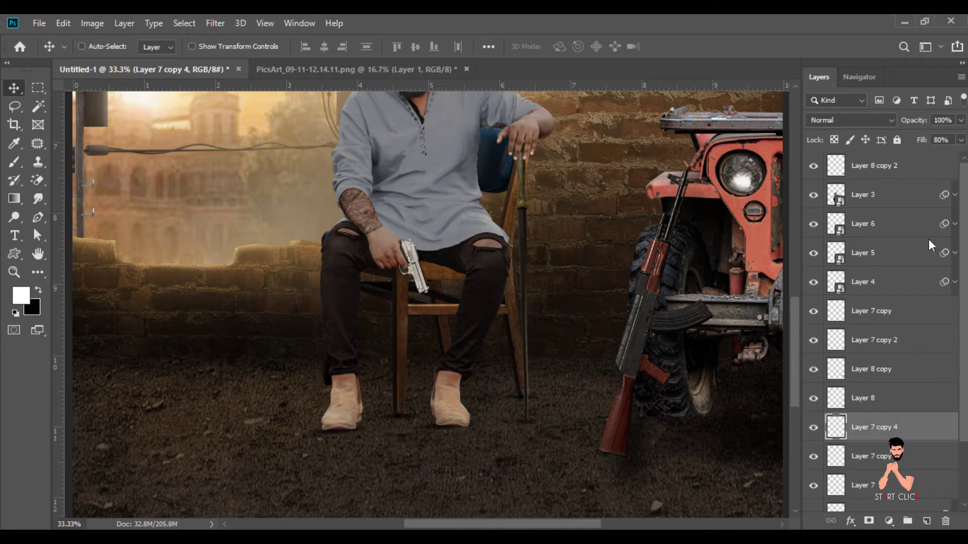
Add a black 90° Gradient Fill masked to the man, darkening his legs and boots
{"action": "left_click", "coordinate": [837, 193], "text": "ctrl"}
{"action": "left_click", "coordinate": [39, 290]}
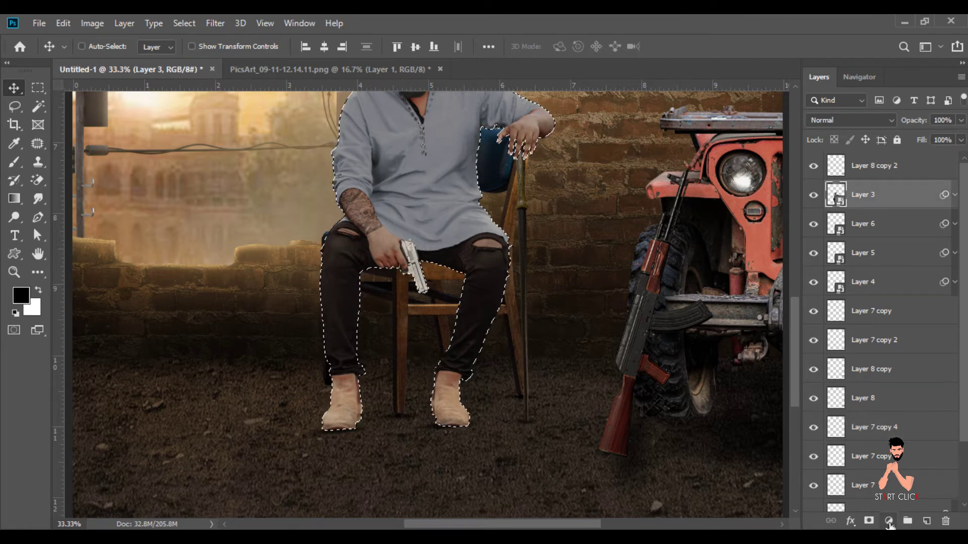
{"action": "left_click", "coordinate": [889, 522]}
{"action": "left_click", "coordinate": [882, 284]}
{"action": "left_click_drag", "start_coordinate": [468, 288], "coordinate": [473, 394]}
{"action": "left_click_drag", "start_coordinate": [450, 274], "coordinate": [452, 291]}
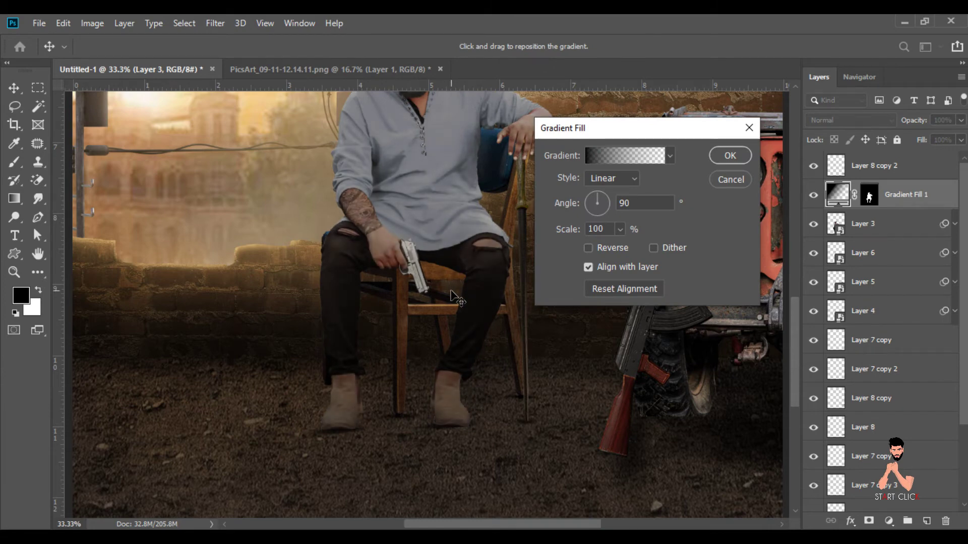
{"action": "left_click", "coordinate": [730, 155]}
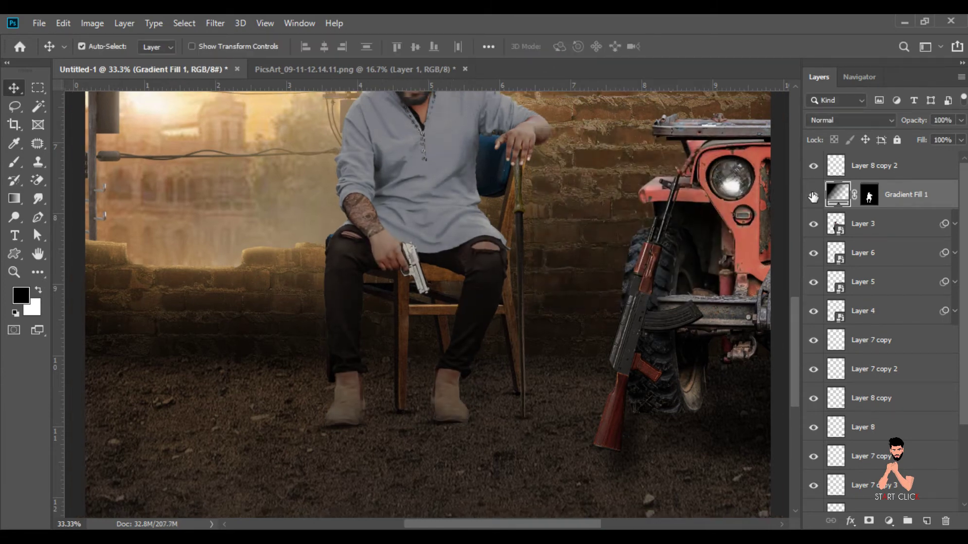
Close the PicsArt image without saving
{"action": "key", "text": "ctrl+minus"}
{"action": "key", "text": "ctrl+minus"}
{"action": "key", "text": "ctrl+minus"}
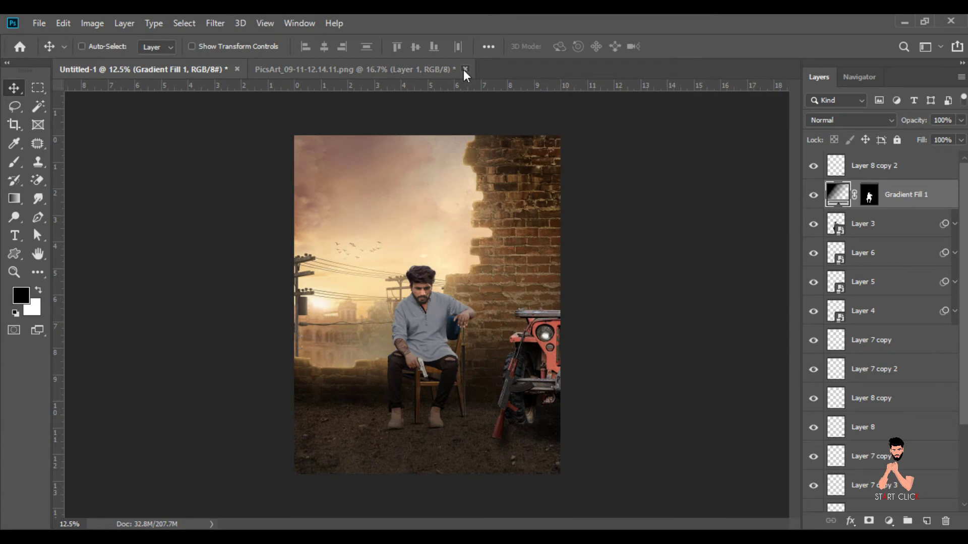
{"action": "left_click", "coordinate": [464, 69]}
{"action": "left_click", "coordinate": [474, 217]}
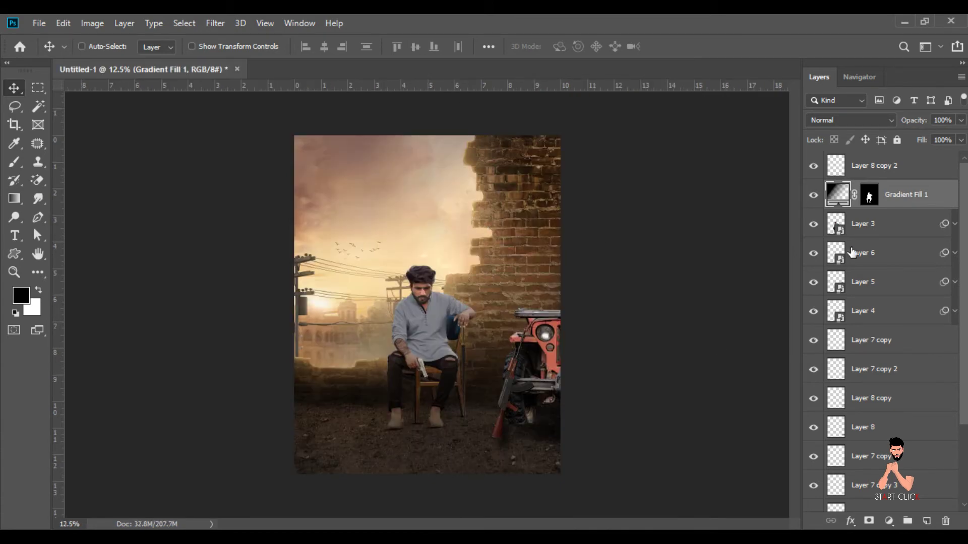
Select Gradient Fill 1, Layers 3–6 and the Layer 7 shadow layers together
{"action": "left_click", "coordinate": [865, 230], "text": "ctrl"}
{"action": "left_click", "coordinate": [813, 253]}
{"action": "left_click", "coordinate": [814, 282]}
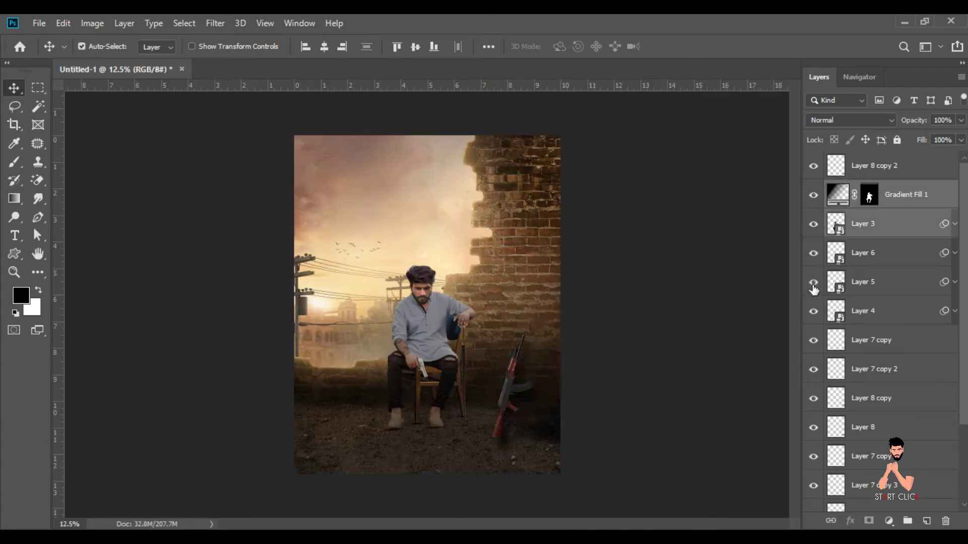
{"action": "left_click", "coordinate": [865, 311], "text": "ctrl"}
{"action": "left_click", "coordinate": [820, 340], "text": "ctrl"}
{"action": "left_click", "coordinate": [820, 369], "text": "ctrl"}
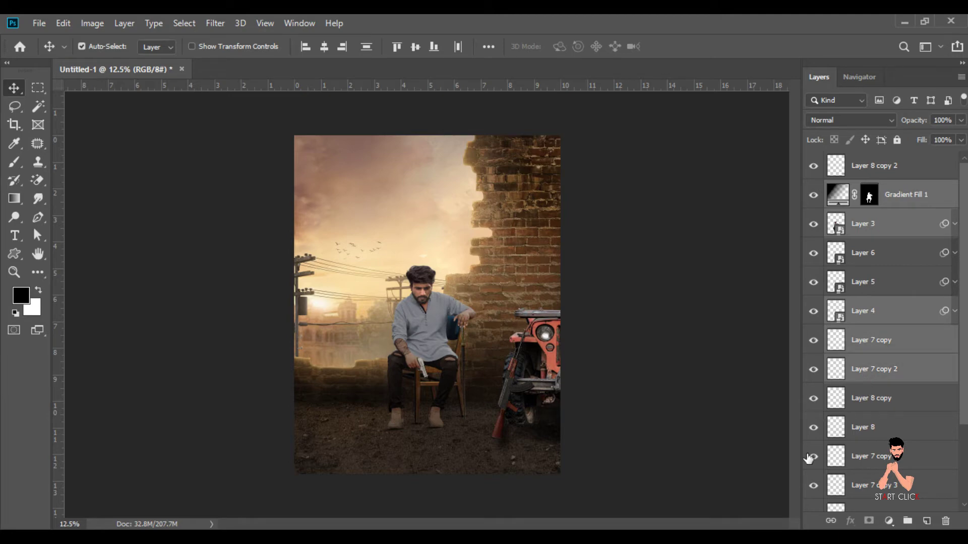
{"action": "left_click", "coordinate": [861, 456], "text": "ctrl"}
{"action": "scroll", "coordinate": [861, 456], "scroll_direction": "down", "scroll_amount": 1}
{"action": "scroll", "coordinate": [861, 456], "scroll_direction": "down", "scroll_amount": 2}
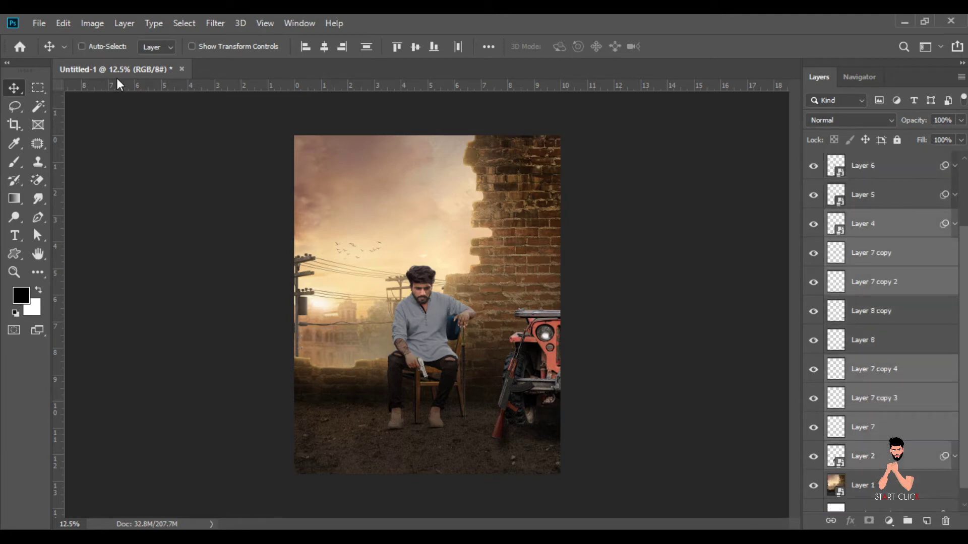
Scale the selected man, props and shadows to 109% and commit
{"action": "left_click", "coordinate": [67, 27]}
{"action": "left_click", "coordinate": [153, 328]}
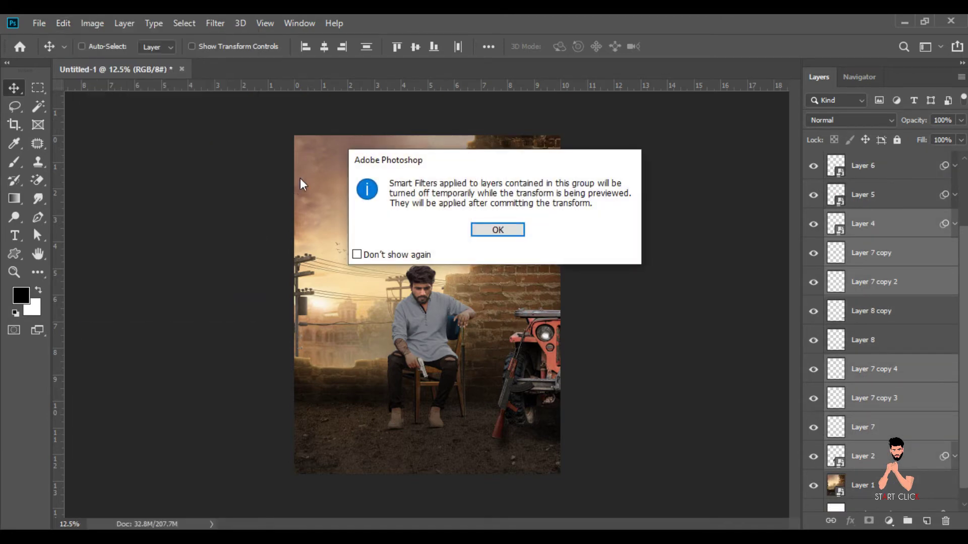
{"action": "left_click", "coordinate": [499, 230]}
{"action": "left_click_drag", "start_coordinate": [309, 51], "coordinate": [318, 50]}
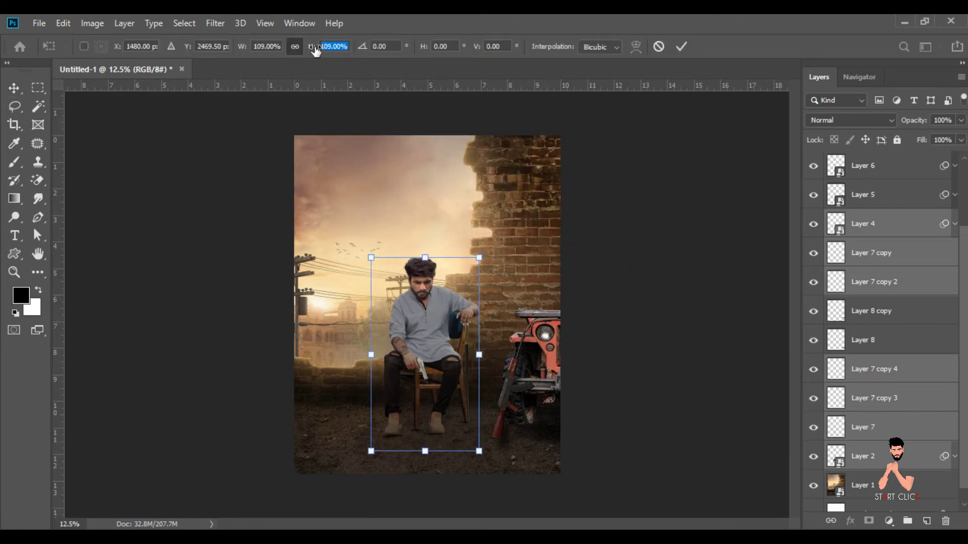
{"action": "key", "text": "Return"}
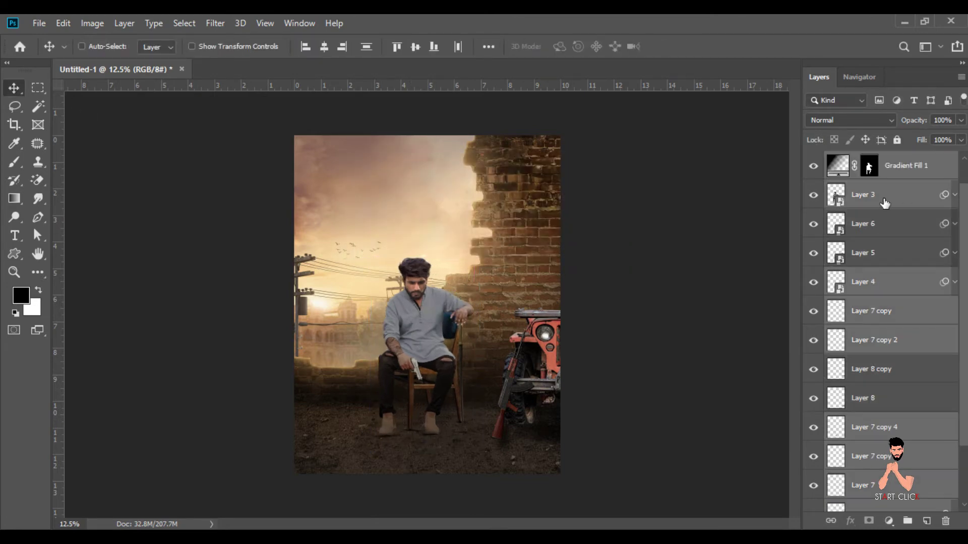
{"action": "left_click", "coordinate": [885, 203]}
Create a Screen-mode Layer 9, load the man's outline, and set a 30% brush
{"action": "left_click", "coordinate": [927, 522]}
{"action": "left_click", "coordinate": [852, 120]}
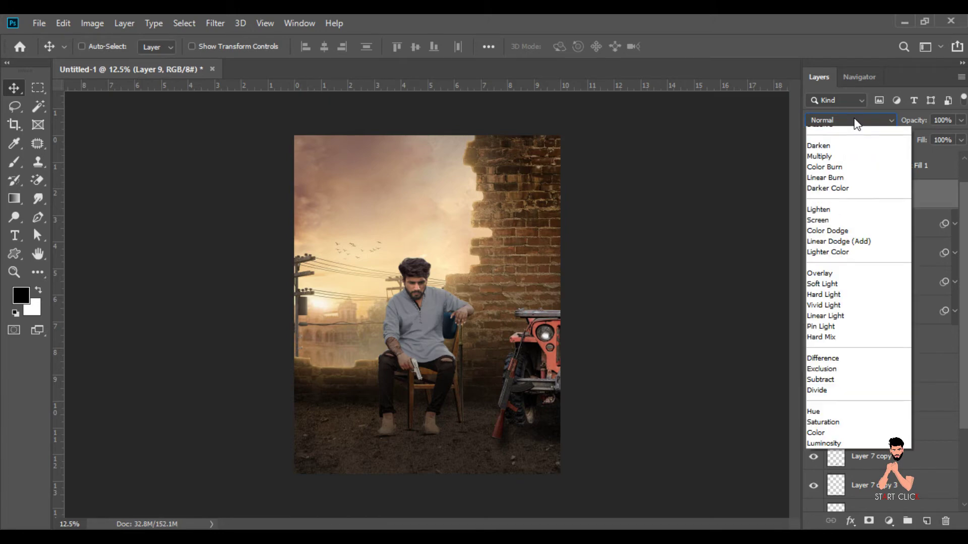
{"action": "left_click", "coordinate": [831, 239]}
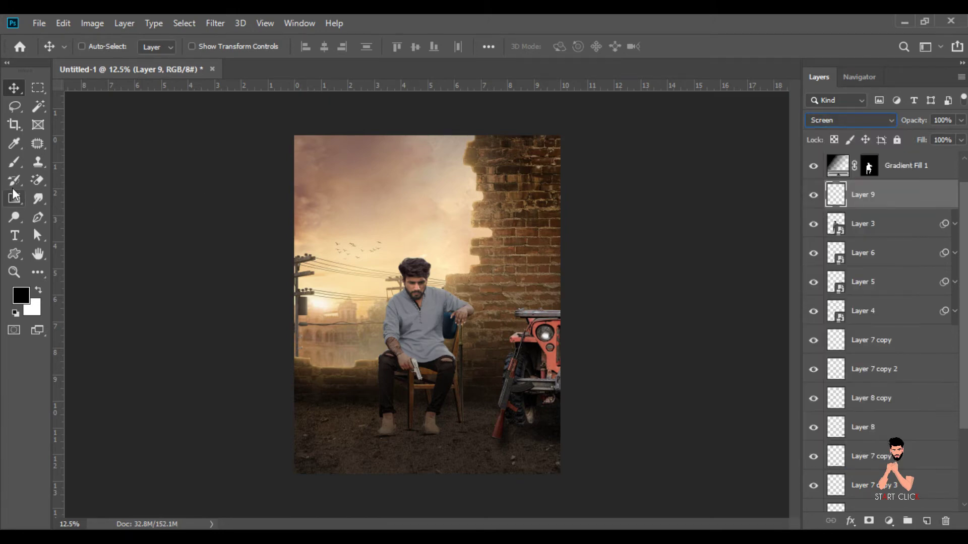
{"action": "left_click", "coordinate": [14, 143]}
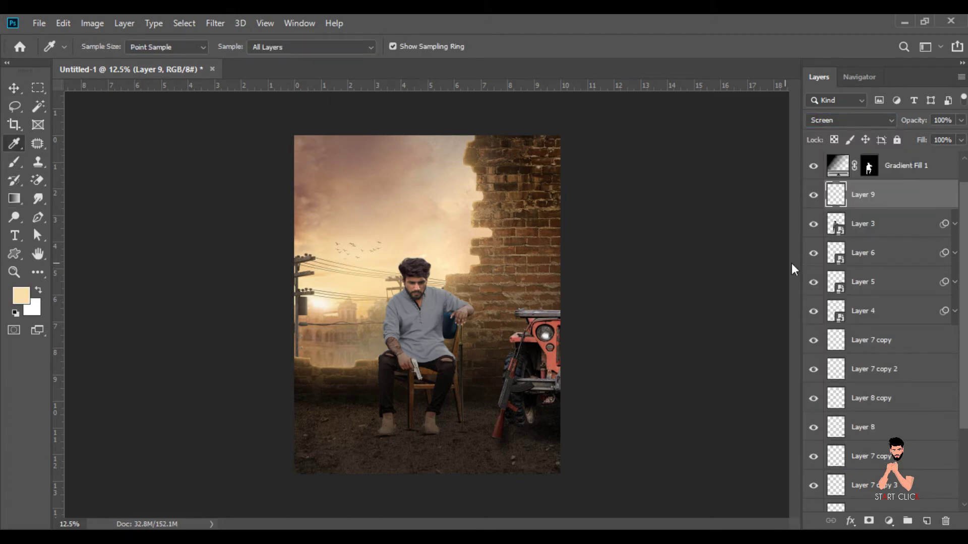
{"action": "left_click", "coordinate": [837, 222], "text": "ctrl"}
{"action": "key", "text": "b"}
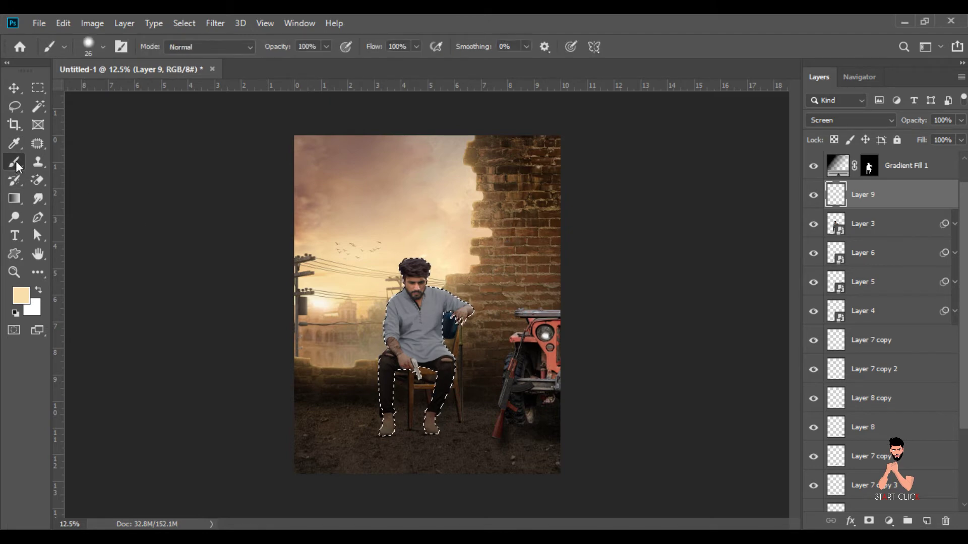
{"action": "key", "text": "3"}
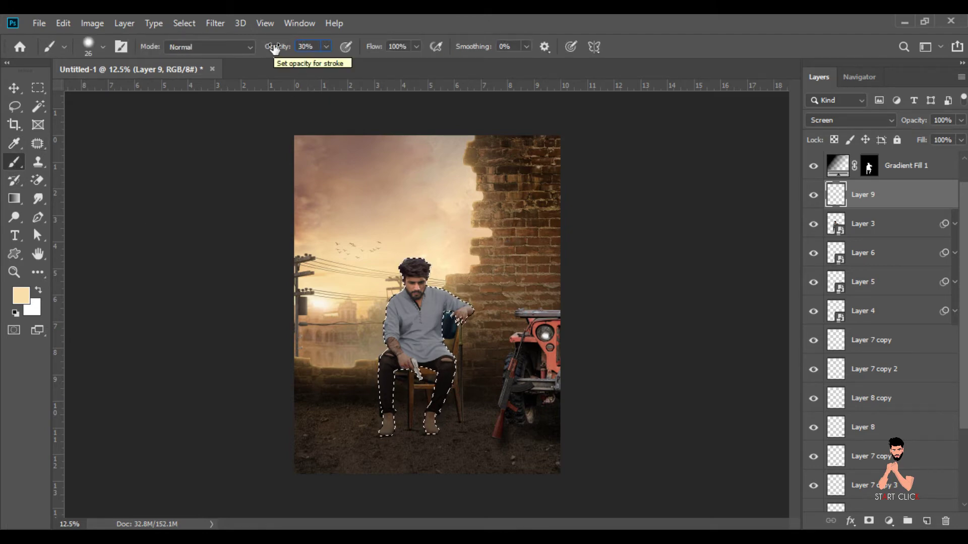
Paint a soft peach glow along the man's edge with a 168 px brush, then deselect
{"action": "key", "text": "ctrl+plus"}
{"action": "key", "text": "ctrl+plus"}
{"action": "right_click", "coordinate": [359, 244]}
{"action": "left_click_drag", "start_coordinate": [439, 277], "coordinate": [484, 276]}
{"action": "key", "text": "Return"}
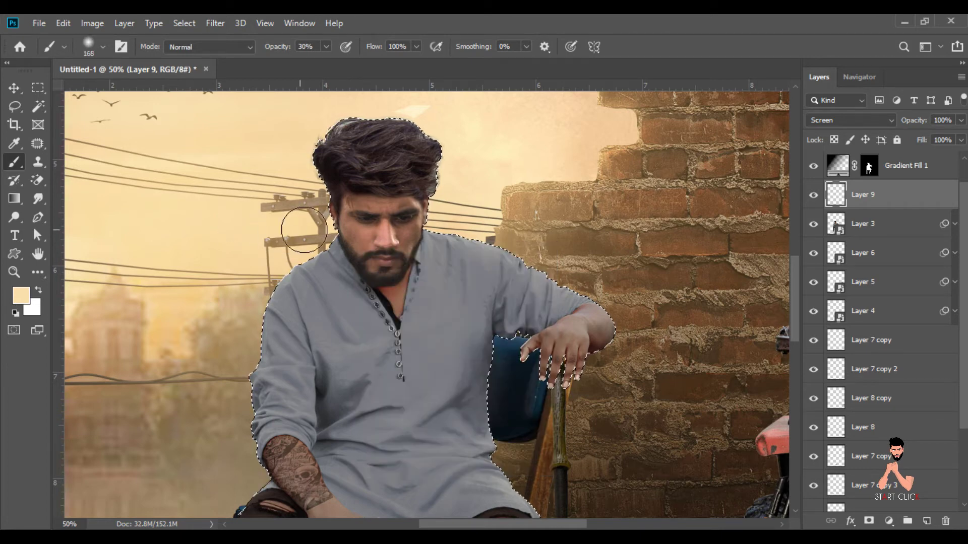
{"action": "mouse_move", "coordinate": [301, 246]}
{"action": "left_mouse_down"}
{"action": "mouse_move", "coordinate": [222, 404]}
{"action": "mouse_move", "coordinate": [323, 117]}
{"action": "mouse_move", "coordinate": [444, 124]}
{"action": "mouse_move", "coordinate": [580, 275]}
{"action": "mouse_move", "coordinate": [411, 103]}
{"action": "left_mouse_up"}
{"action": "key", "text": "v"}
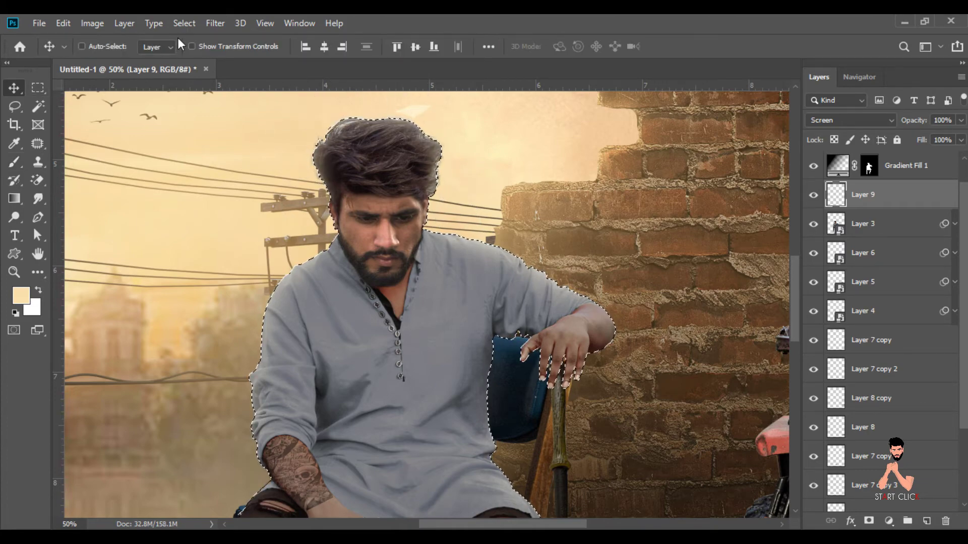
{"action": "left_click", "coordinate": [183, 26]}
{"action": "left_click", "coordinate": [198, 52]}
{"action": "key", "text": "ctrl+minus"}
{"action": "key", "text": "ctrl+minus"}
{"action": "key", "text": "ctrl+minus"}
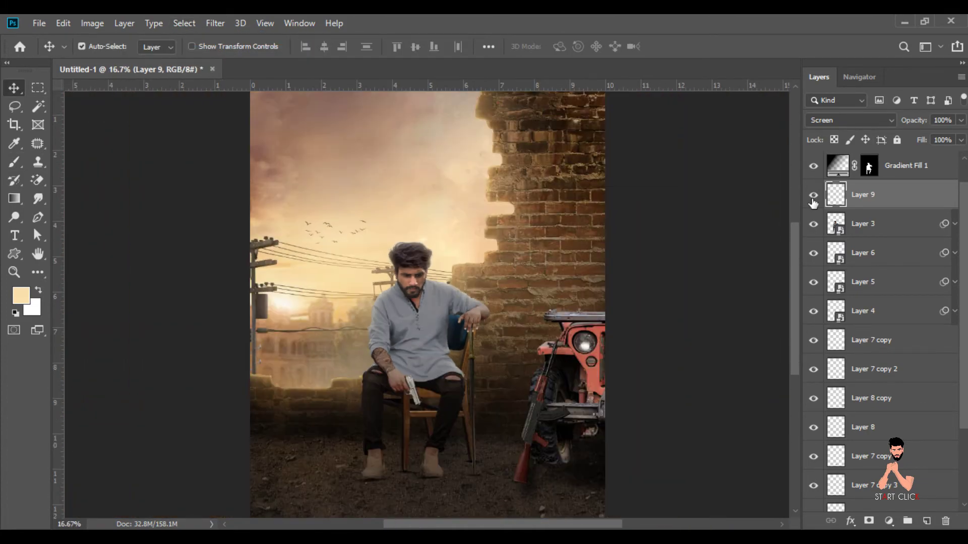
{"action": "key", "text": "ctrl+minus"}
Open the flock-of-birds image as a Smart Object and drag it into the poster
{"action": "left_click", "coordinate": [375, 527]}
{"action": "left_click_drag", "start_coordinate": [537, 123], "coordinate": [370, 170]}
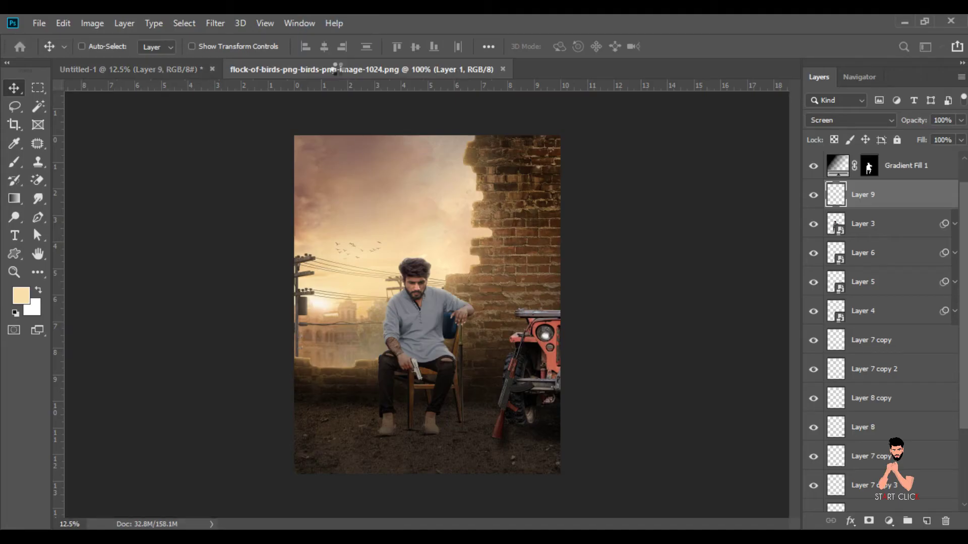
{"action": "left_click_drag", "start_coordinate": [338, 72], "coordinate": [336, 66]}
{"action": "right_click", "coordinate": [867, 170]}
{"action": "left_click", "coordinate": [782, 210]}
{"action": "mouse_move", "coordinate": [489, 334]}
{"action": "left_mouse_down"}
{"action": "mouse_move", "coordinate": [344, 174]}
{"action": "mouse_move", "coordinate": [353, 178]}
{"action": "mouse_move", "coordinate": [346, 220]}
{"action": "left_mouse_up"}
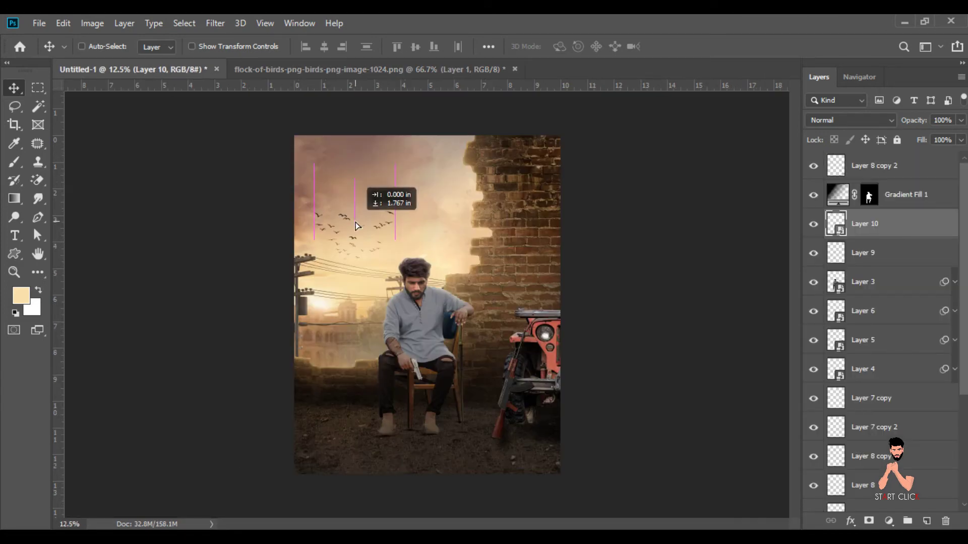
Fade the birds to 40% fill, shrink them and place them in the left sky
{"action": "type", "text": "40"}
{"action": "key", "text": "Return"}
{"action": "left_click_drag", "start_coordinate": [359, 219], "coordinate": [371, 216]}
{"action": "left_click", "coordinate": [62, 22]}
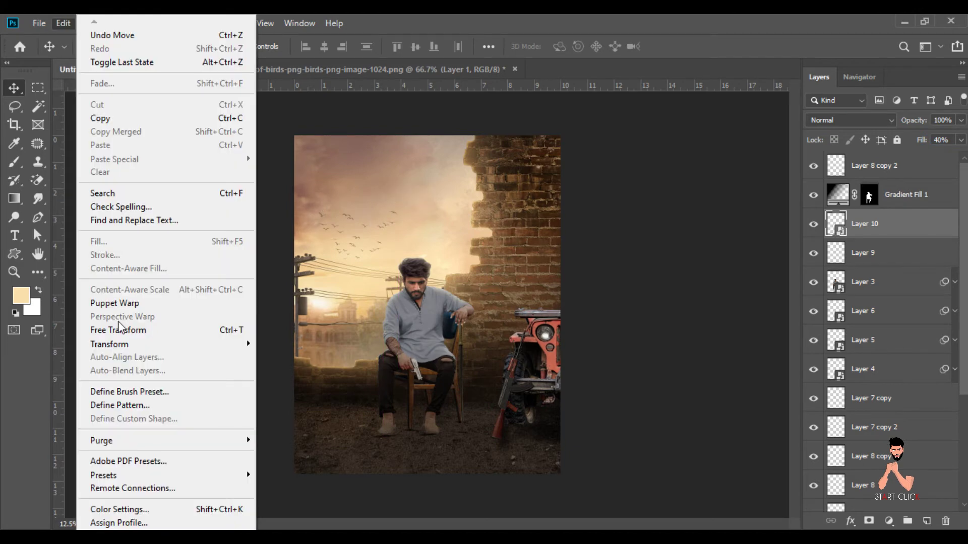
{"action": "left_click", "coordinate": [126, 329]}
{"action": "left_click_drag", "start_coordinate": [319, 46], "coordinate": [315, 49]}
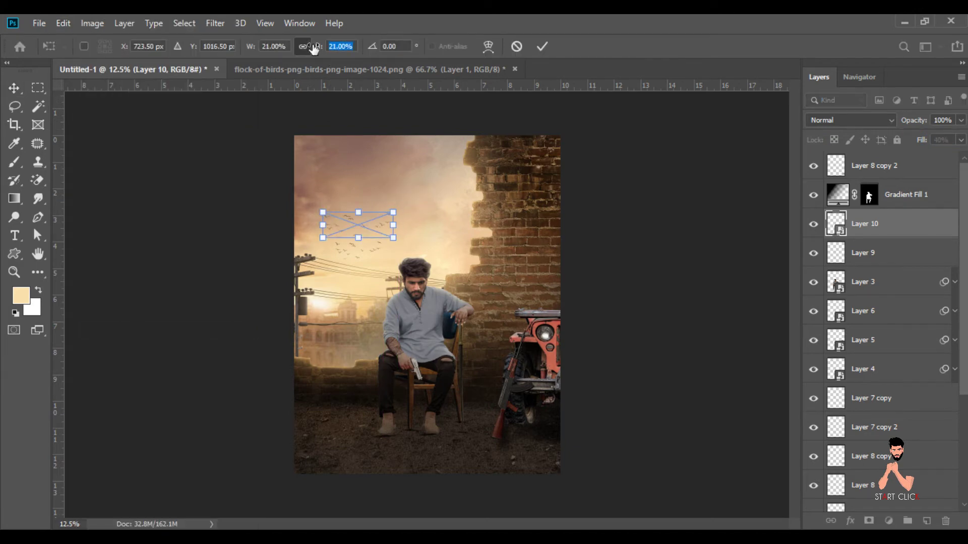
{"action": "key", "text": "Return"}
{"action": "left_click_drag", "start_coordinate": [363, 219], "coordinate": [355, 234]}
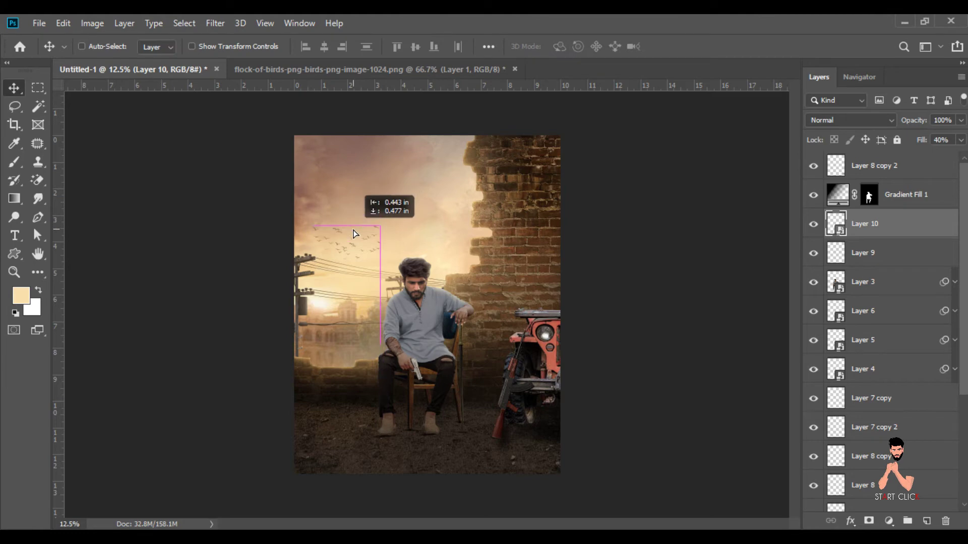
Close the birds image unsaved and bring the MIRZAPUR title screenshot in as a Smart Object
{"action": "left_click", "coordinate": [514, 69]}
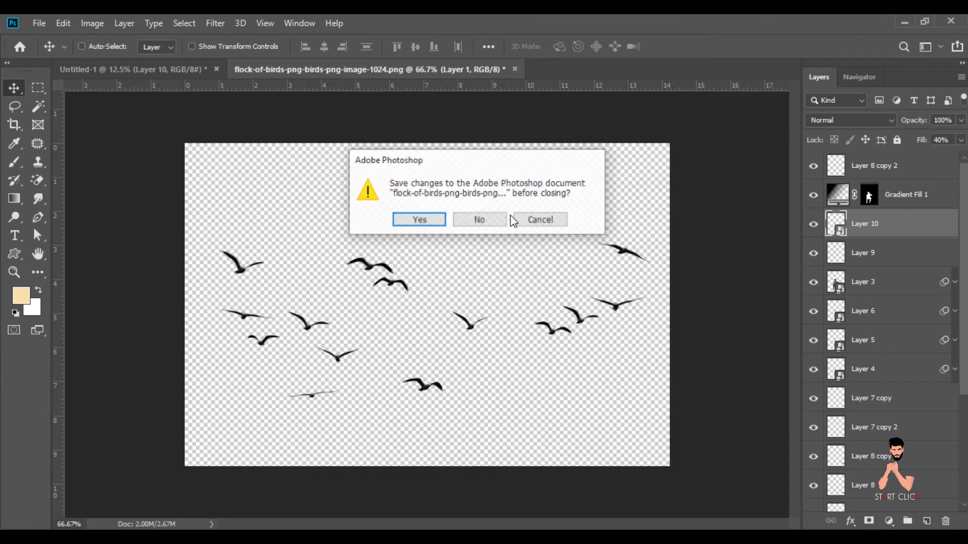
{"action": "left_click", "coordinate": [481, 220]}
{"action": "key", "text": "alt+Tab"}
{"action": "left_click_drag", "start_coordinate": [391, 257], "coordinate": [420, 448]}
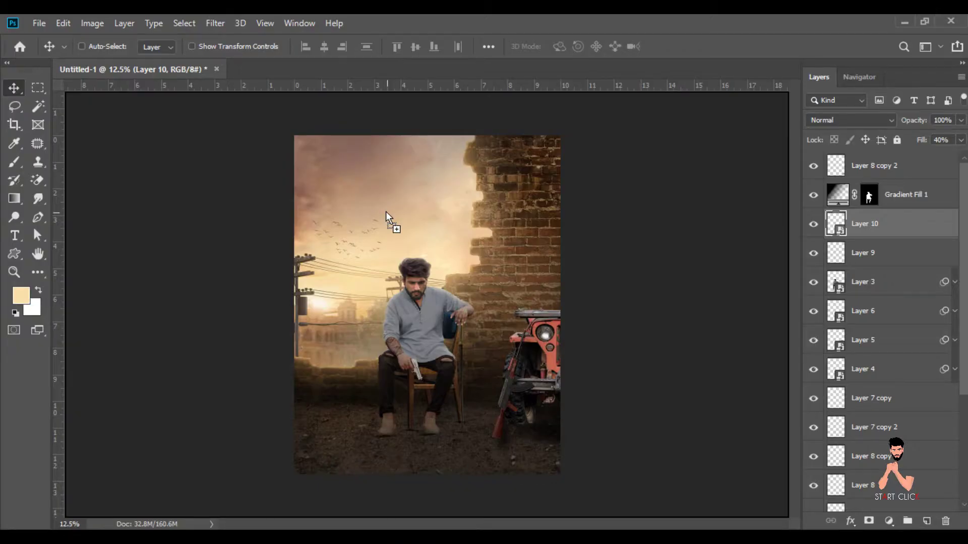
{"action": "left_click_drag", "start_coordinate": [420, 448], "coordinate": [359, 68]}
{"action": "right_click", "coordinate": [887, 162]}
{"action": "left_click", "coordinate": [779, 210]}
{"action": "left_click_drag", "start_coordinate": [476, 314], "coordinate": [183, 68]}
Drop the MIRZAPUR title on the jeep's bumper in Screen mode, scaled to 15%
{"action": "left_click_drag", "start_coordinate": [540, 381], "coordinate": [540, 382]}
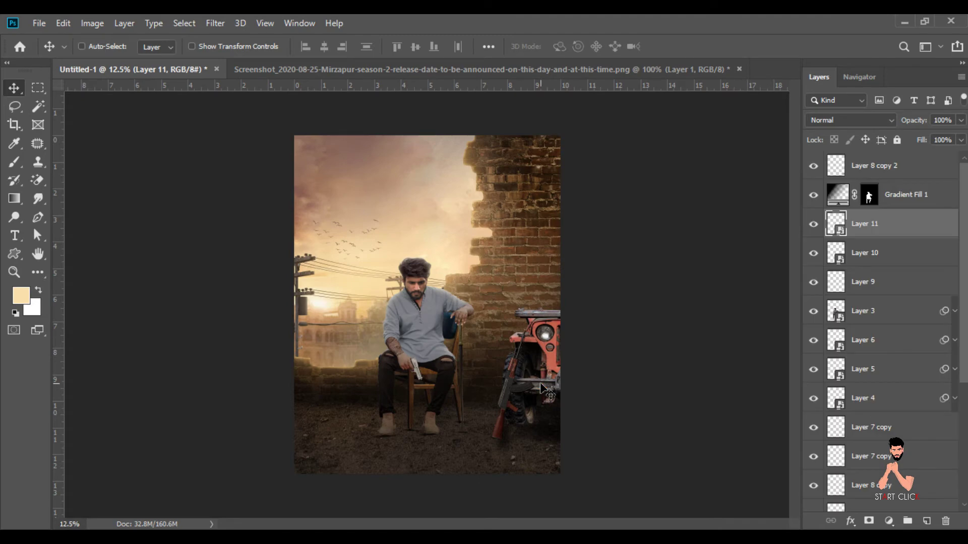
{"action": "key", "text": "ctrl+plus"}
{"action": "key", "text": "ctrl+plus"}
{"action": "key", "text": "ctrl+plus"}
{"action": "scroll", "coordinate": [793, 332], "scroll_direction": "down", "scroll_amount": 3}
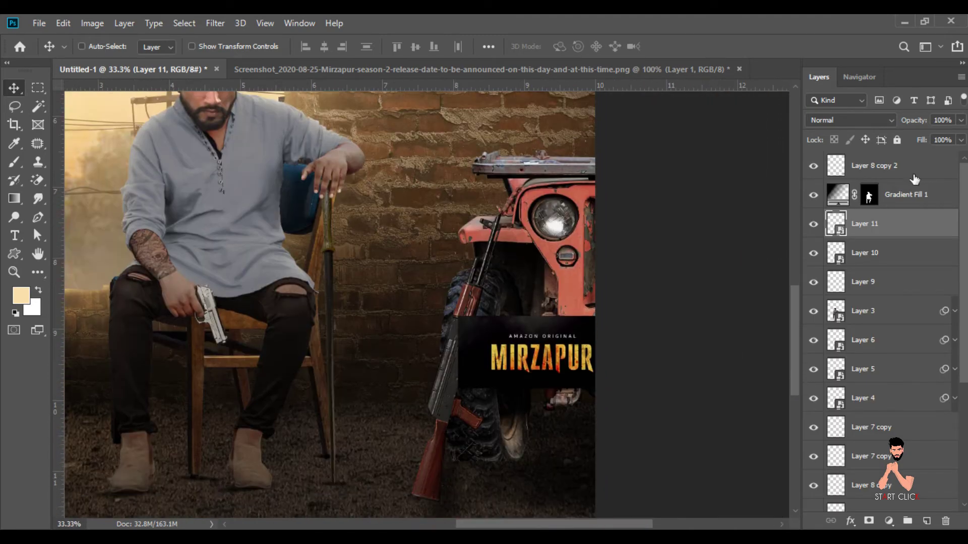
{"action": "left_click", "coordinate": [851, 121]}
{"action": "left_click", "coordinate": [837, 240]}
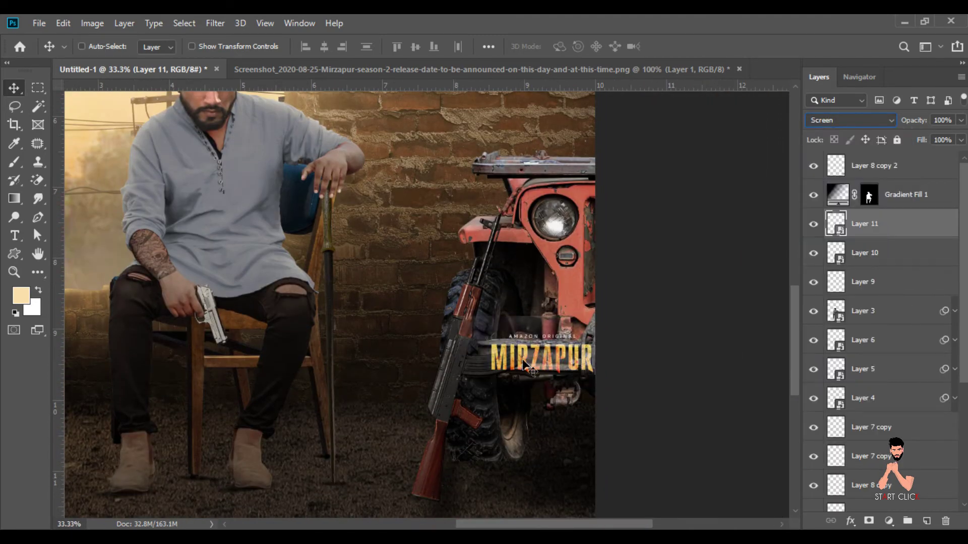
{"action": "left_click", "coordinate": [63, 23]}
{"action": "left_click", "coordinate": [146, 329]}
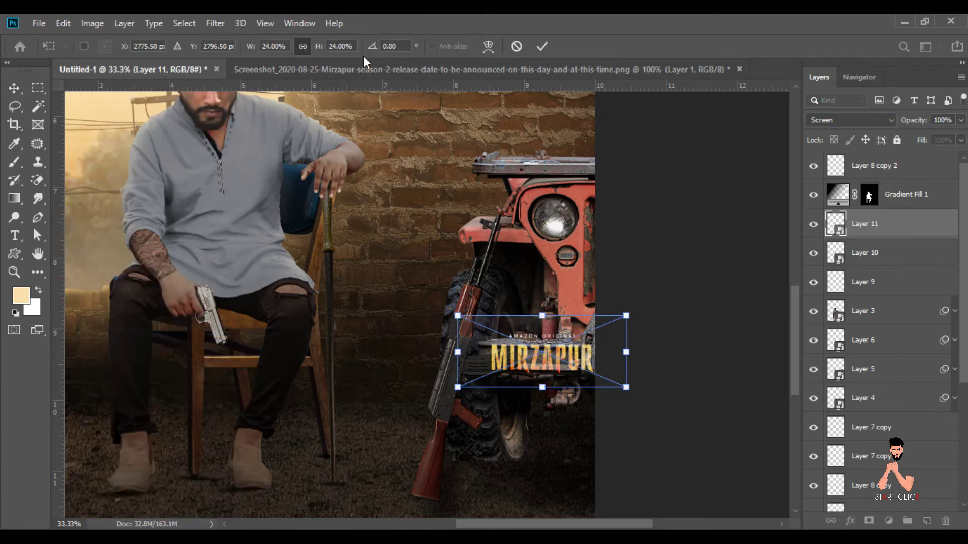
{"action": "type", "text": "15"}
{"action": "left_click", "coordinate": [302, 47]}
{"action": "key", "text": "ctrl+plus"}
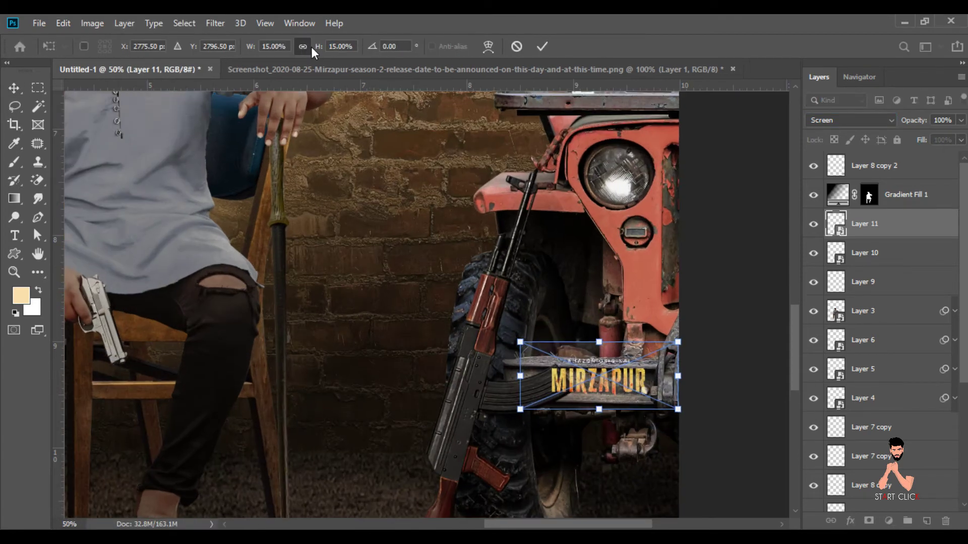
{"action": "key", "text": "shift+Left"}
{"action": "key", "text": "shift+Left"}
{"action": "key", "text": "shift+Left"}
{"action": "key", "text": "Return"}
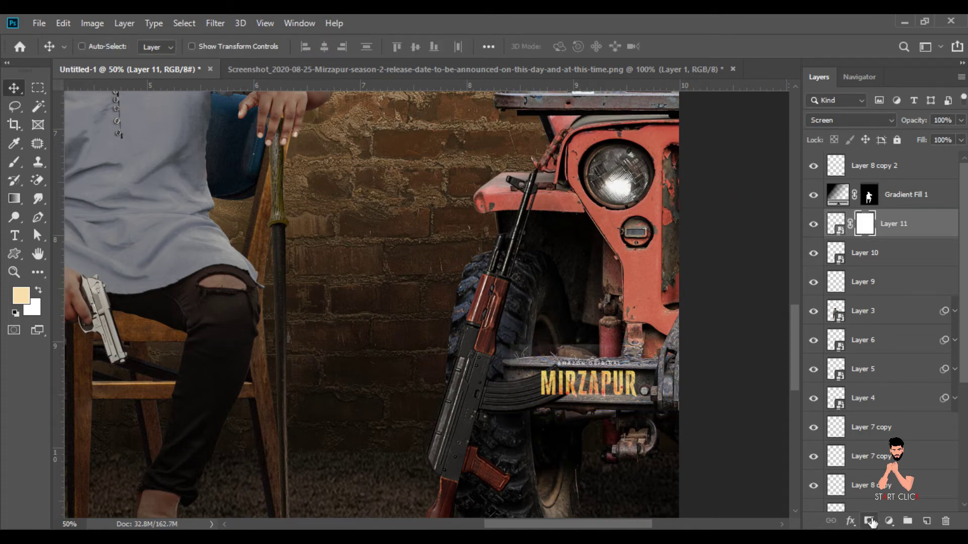
Add a layer mask to the title and set a 100% hard black brush for masking its top line
{"action": "left_click", "coordinate": [869, 520]}
{"action": "key", "text": "ctrl+plus"}
{"action": "scroll", "coordinate": [194, 292], "scroll_direction": "right", "scroll_amount": 2}
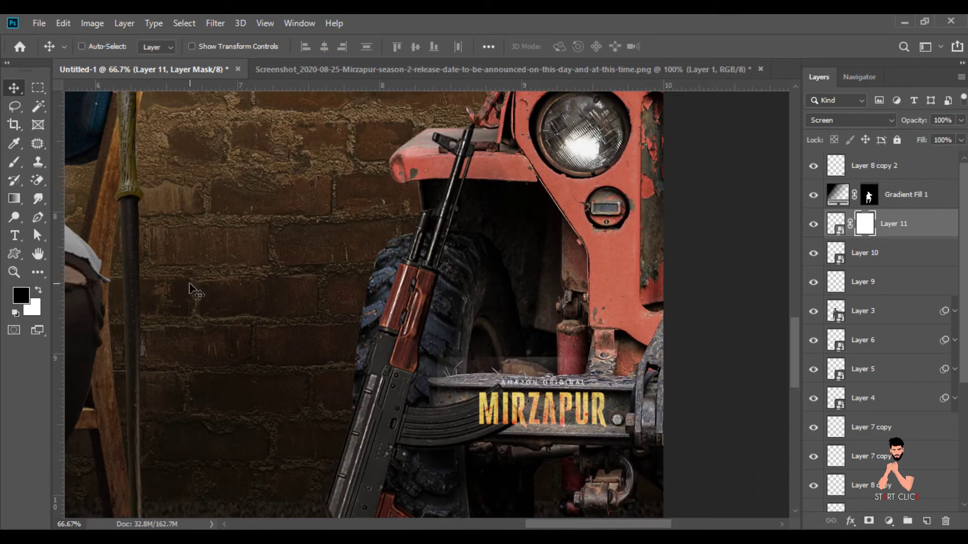
{"action": "left_click", "coordinate": [14, 163]}
{"action": "left_click", "coordinate": [326, 46]}
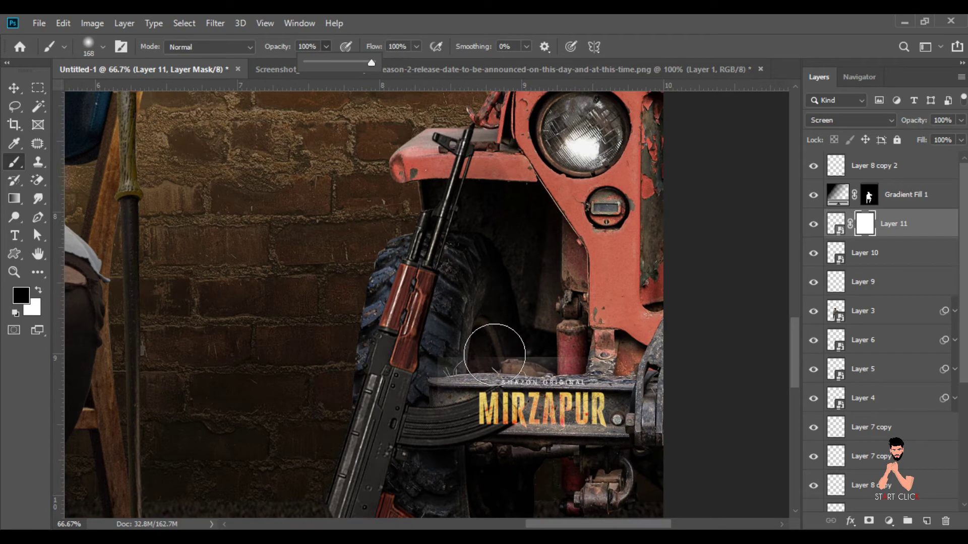
{"action": "right_click", "coordinate": [495, 354]}
{"action": "key", "text": "Tab"}
{"action": "type", "text": "100"}
{"action": "key", "text": "Return"}
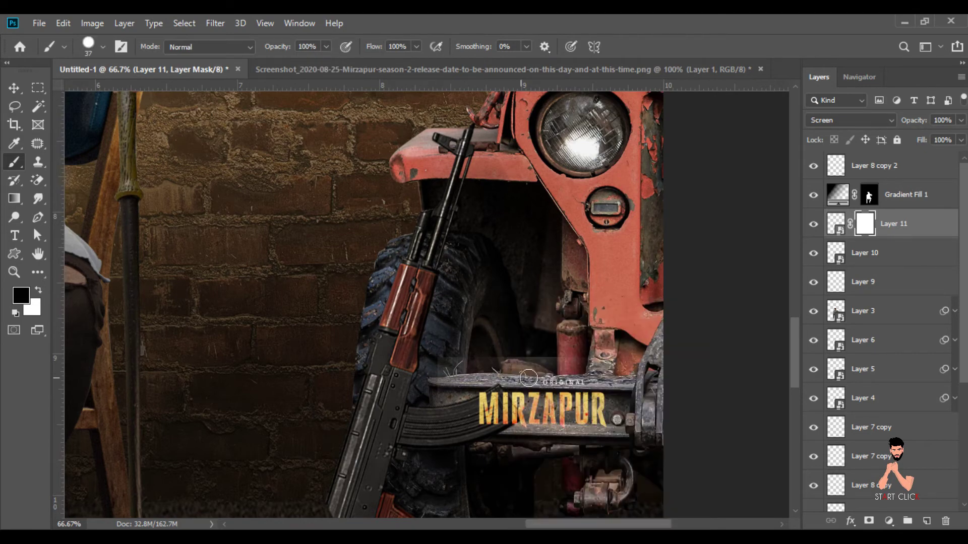
Nudge the rifle layer left and lower the title's fill to 50%
{"action": "key", "text": "v"}
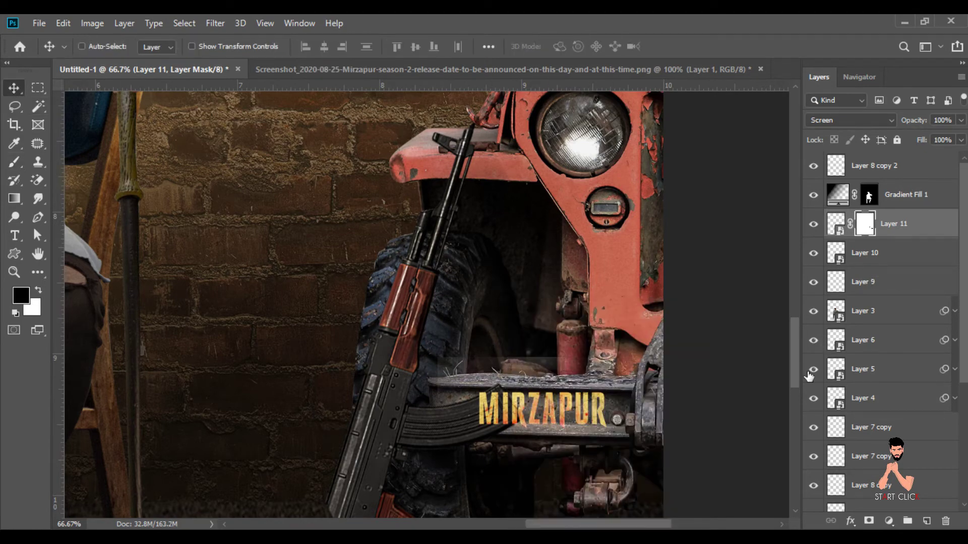
{"action": "left_click", "coordinate": [867, 345]}
{"action": "left_click_drag", "start_coordinate": [413, 406], "coordinate": [346, 401]}
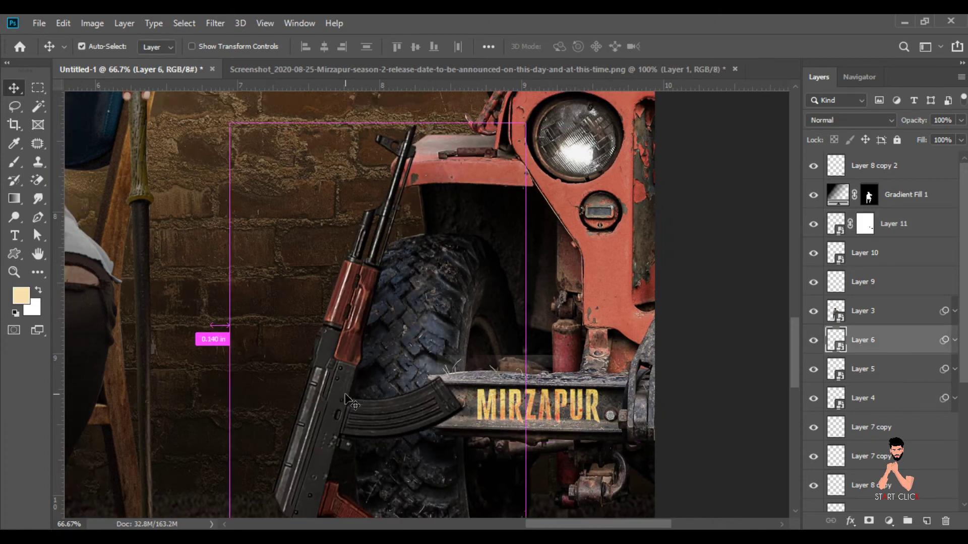
{"action": "key", "text": "ctrl+minus"}
{"action": "key", "text": "ctrl+minus"}
{"action": "key", "text": "ctrl+minus"}
{"action": "key", "text": "ctrl+minus"}
{"action": "key", "text": "ctrl+minus"}
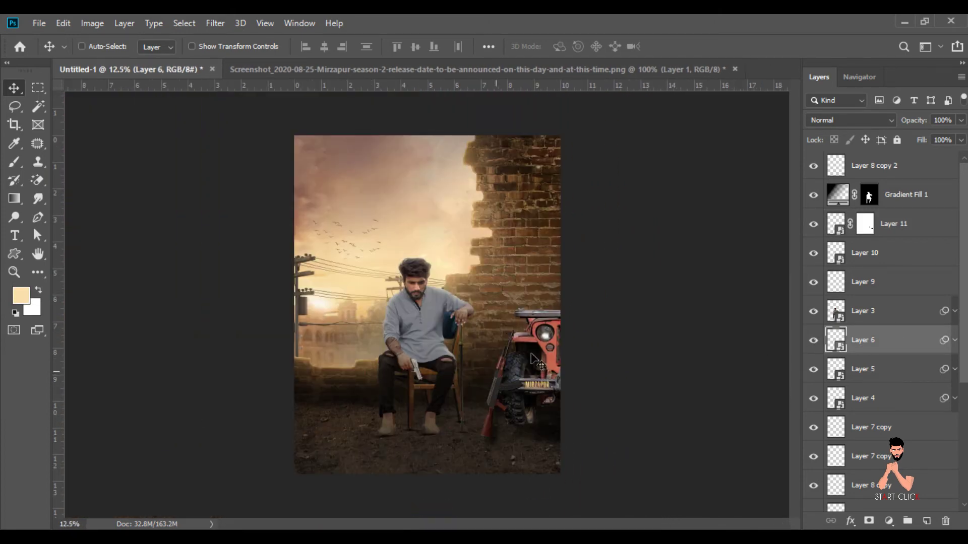
{"action": "left_click", "coordinate": [941, 140]}
{"action": "type", "text": "50"}
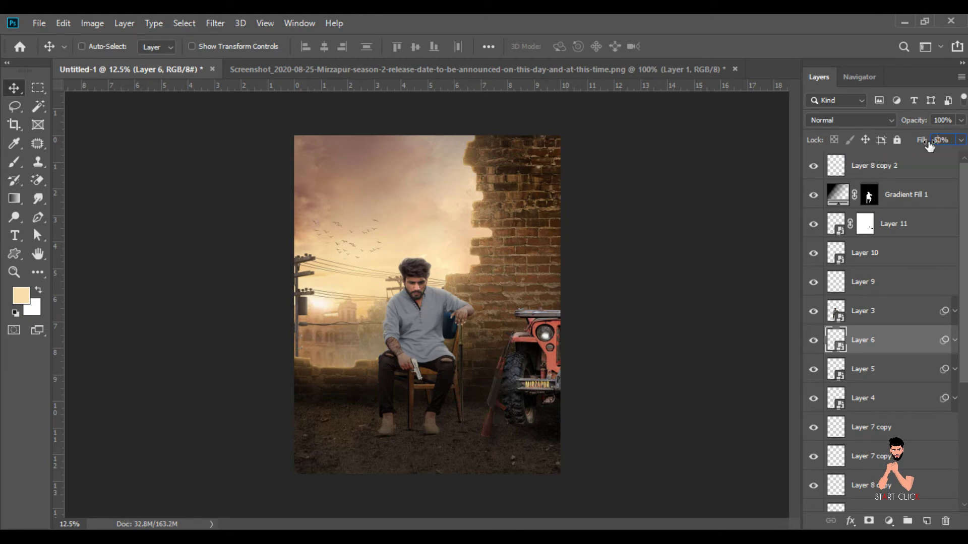
{"action": "type", "text": "50"}
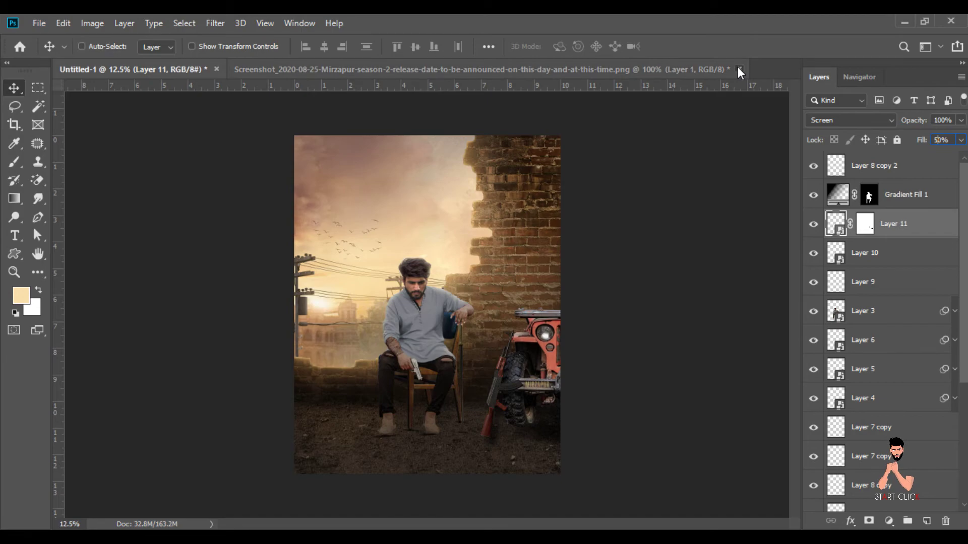
{"action": "left_click", "coordinate": [738, 68]}
Bring the larger AMAZON ORIGINAL MIRZAPUR title screenshot into the poster as a Smart Object
{"action": "left_click", "coordinate": [479, 220]}
{"action": "mouse_move", "coordinate": [468, 133]}
{"action": "left_mouse_down"}
{"action": "mouse_move", "coordinate": [437, 509]}
{"action": "mouse_move", "coordinate": [329, 93]}
{"action": "left_mouse_up"}
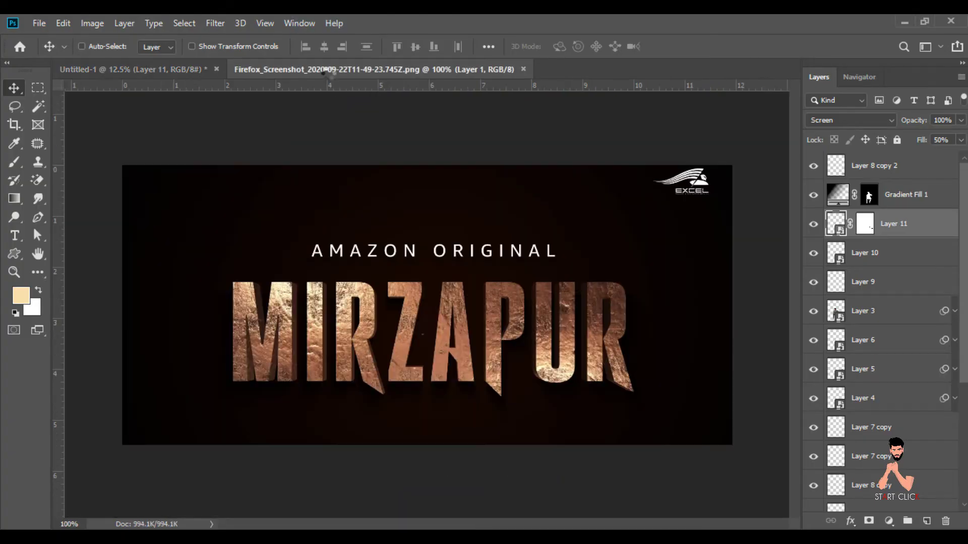
{"action": "right_click", "coordinate": [871, 168]}
{"action": "left_click", "coordinate": [778, 210]}
{"action": "mouse_move", "coordinate": [353, 202]}
{"action": "left_mouse_down"}
{"action": "mouse_move", "coordinate": [172, 68]}
{"action": "mouse_move", "coordinate": [381, 182]}
{"action": "left_mouse_up"}
Scale the new title to about 45% and blend it into the sky with Screen
{"action": "left_click", "coordinate": [62, 22]}
{"action": "left_click", "coordinate": [129, 325]}
{"action": "left_click_drag", "start_coordinate": [320, 46], "coordinate": [340, 59]}
{"action": "key", "text": "Return"}
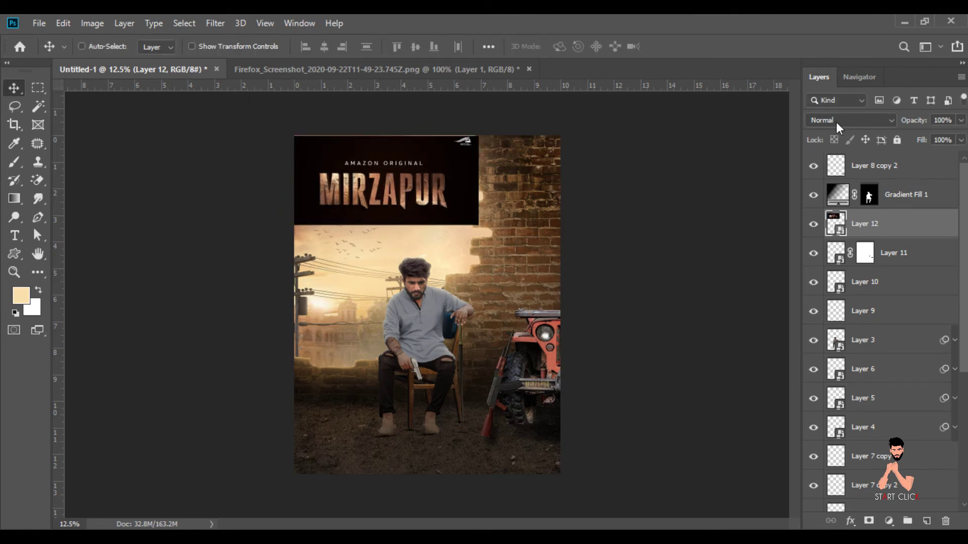
{"action": "left_click", "coordinate": [835, 122]}
{"action": "left_click", "coordinate": [825, 235]}
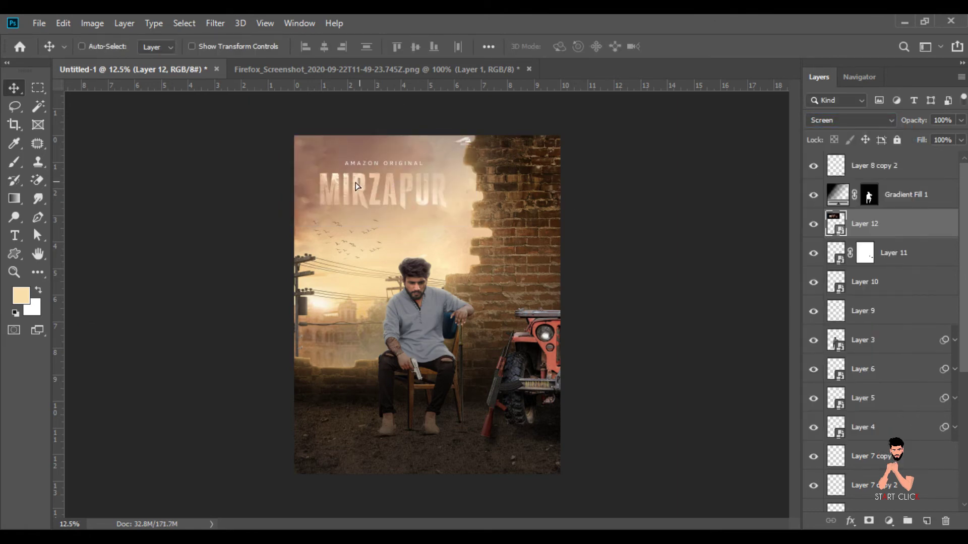
{"action": "left_click_drag", "start_coordinate": [359, 182], "coordinate": [350, 182]}
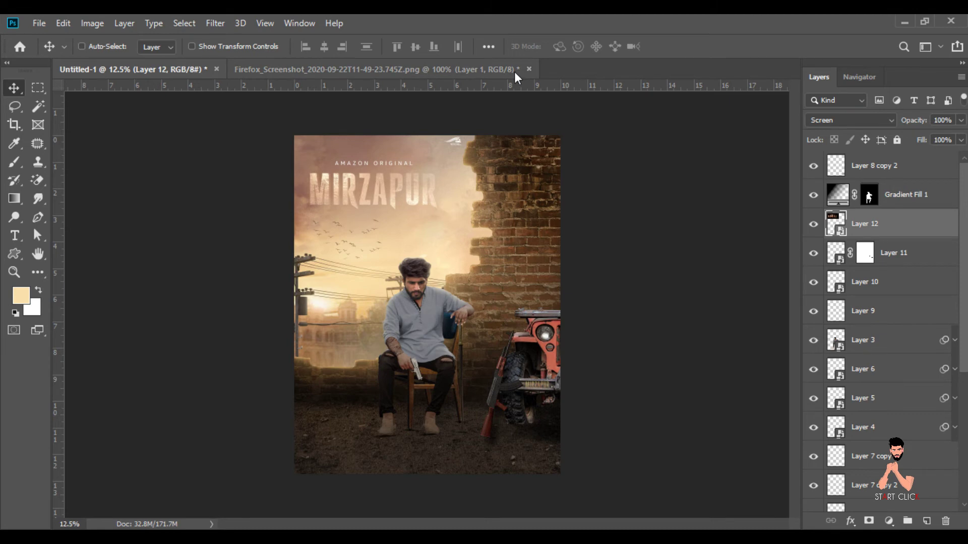
{"action": "left_click", "coordinate": [529, 69]}
{"action": "left_click", "coordinate": [481, 222]}
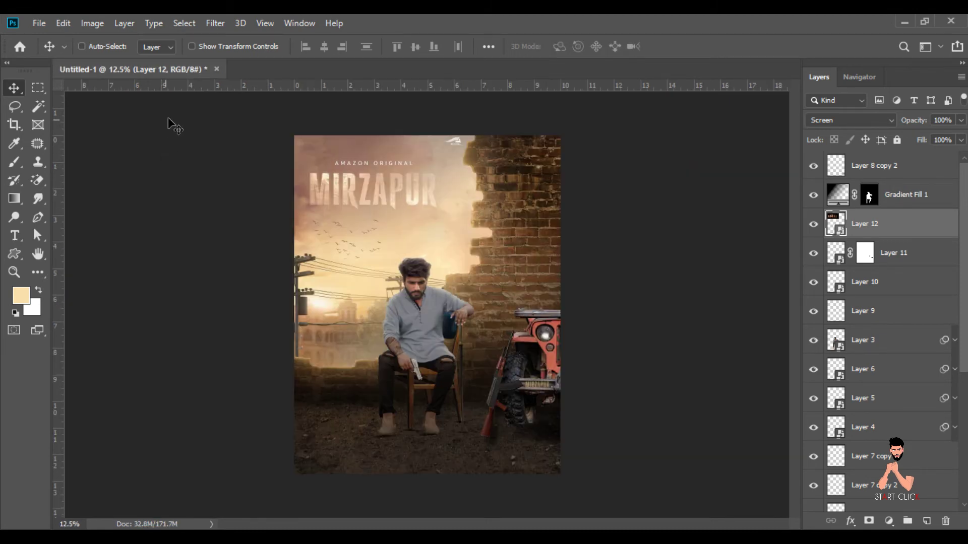
Enlarge the MIRZAPUR title across the poster's top and raise it slightly
{"action": "left_click", "coordinate": [61, 23]}
{"action": "left_click", "coordinate": [116, 333]}
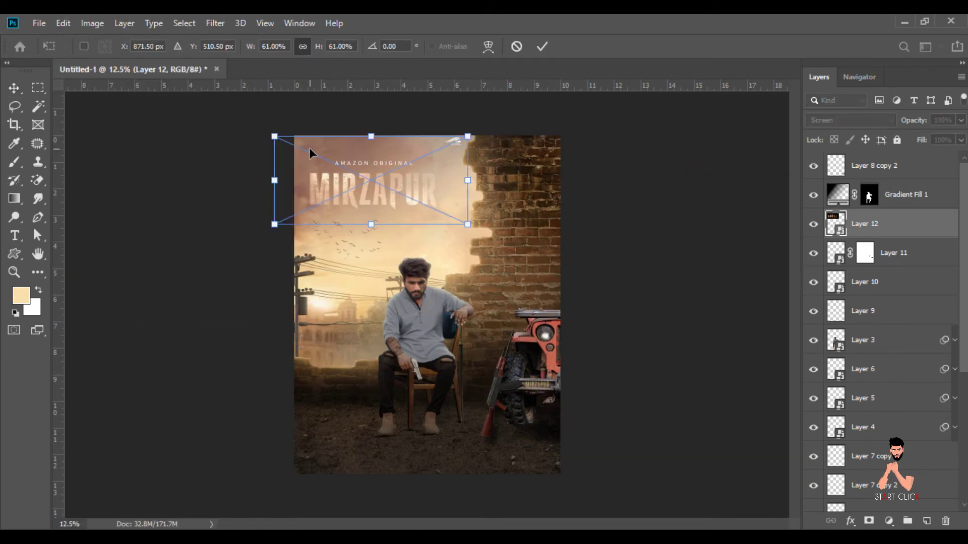
{"action": "left_click_drag", "start_coordinate": [325, 47], "coordinate": [423, 200]}
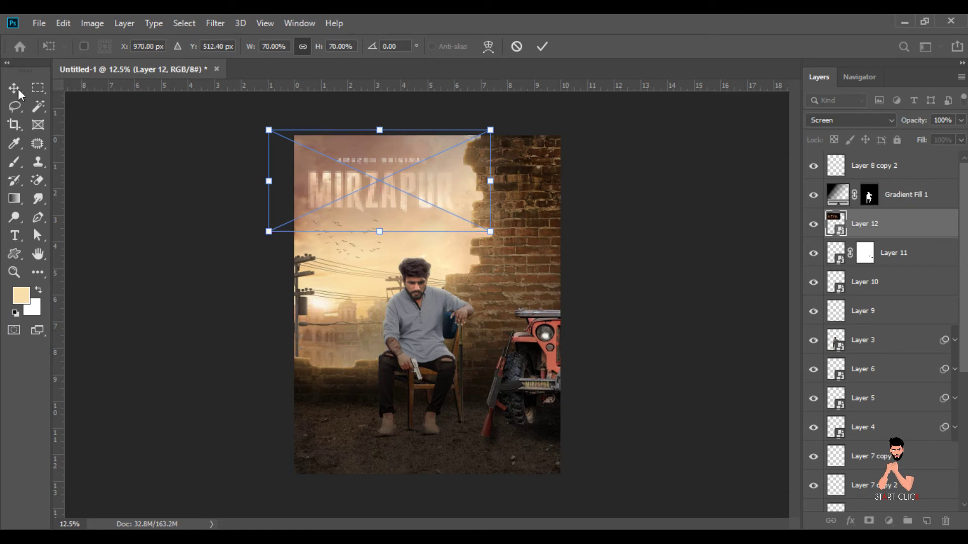
{"action": "key", "text": "Return"}
{"action": "left_click_drag", "start_coordinate": [337, 191], "coordinate": [337, 179]}
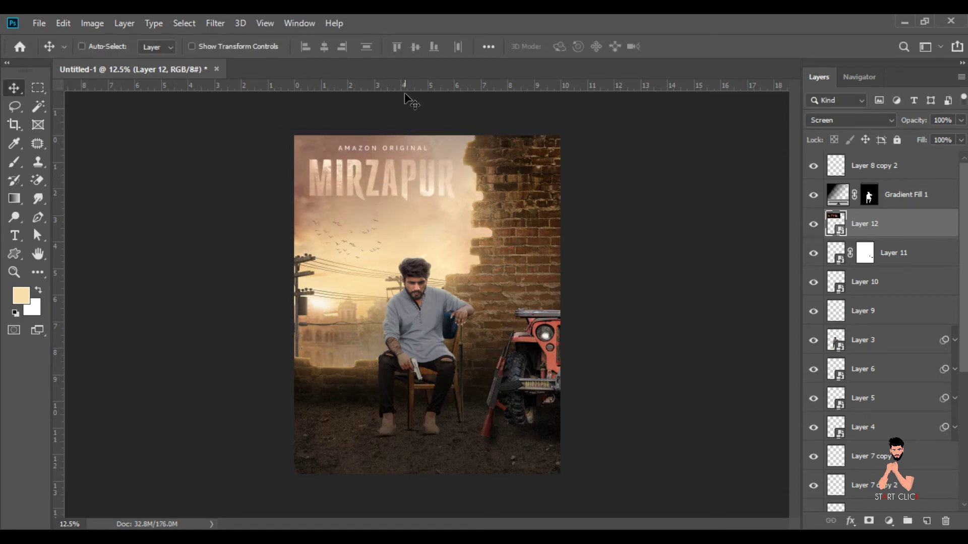
Open the Mirzapur Credit image and convert it to a Smart Object
{"action": "key", "text": "alt+Tab"}
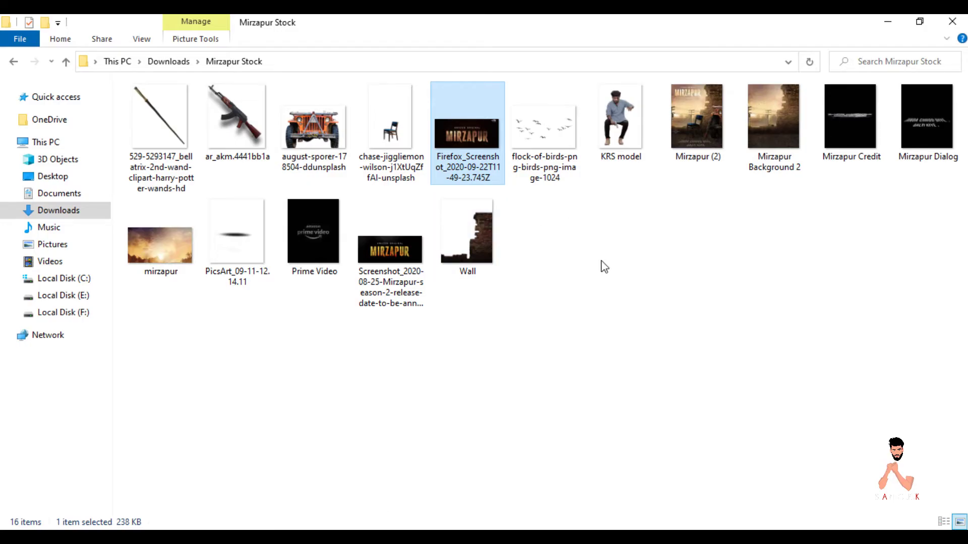
{"action": "left_click", "coordinate": [851, 116]}
{"action": "mouse_move", "coordinate": [851, 116]}
{"action": "left_mouse_down"}
{"action": "mouse_move", "coordinate": [441, 524]}
{"action": "mouse_move", "coordinate": [304, 69]}
{"action": "left_mouse_up"}
{"action": "right_click", "coordinate": [871, 176]}
{"action": "left_click", "coordinate": [897, 263]}
Place the credit layer on the poster, shrunk and centred
{"action": "mouse_move", "coordinate": [475, 251]}
{"action": "left_mouse_down"}
{"action": "mouse_move", "coordinate": [192, 77]}
{"action": "mouse_move", "coordinate": [372, 206]}
{"action": "left_mouse_up"}
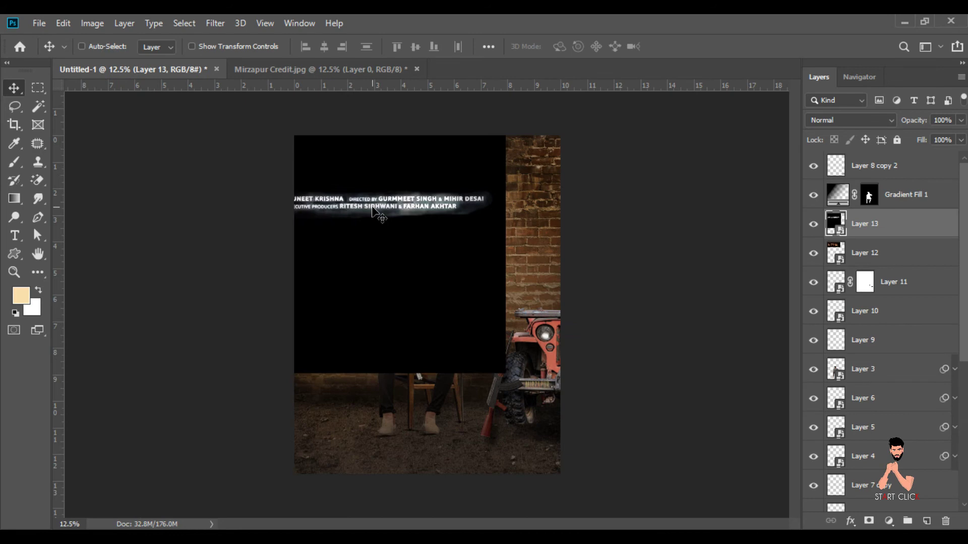
{"action": "left_click", "coordinate": [59, 22]}
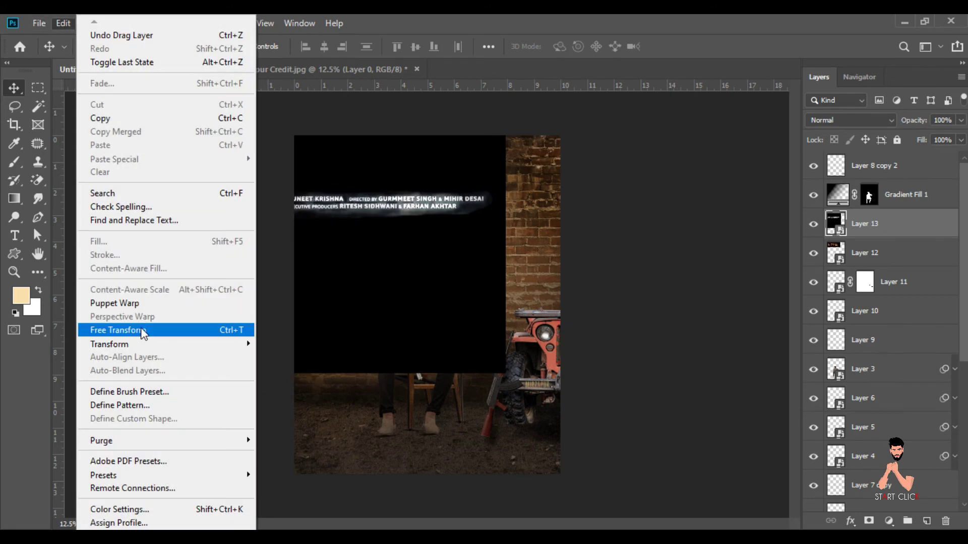
{"action": "left_click", "coordinate": [143, 331]}
{"action": "left_click_drag", "start_coordinate": [319, 46], "coordinate": [267, 46]}
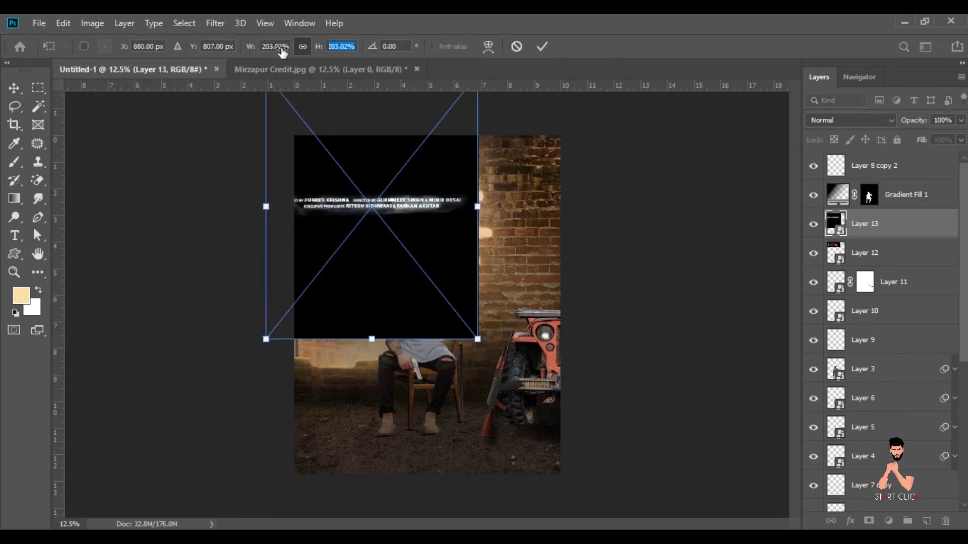
{"action": "left_click_drag", "start_coordinate": [377, 197], "coordinate": [391, 210]}
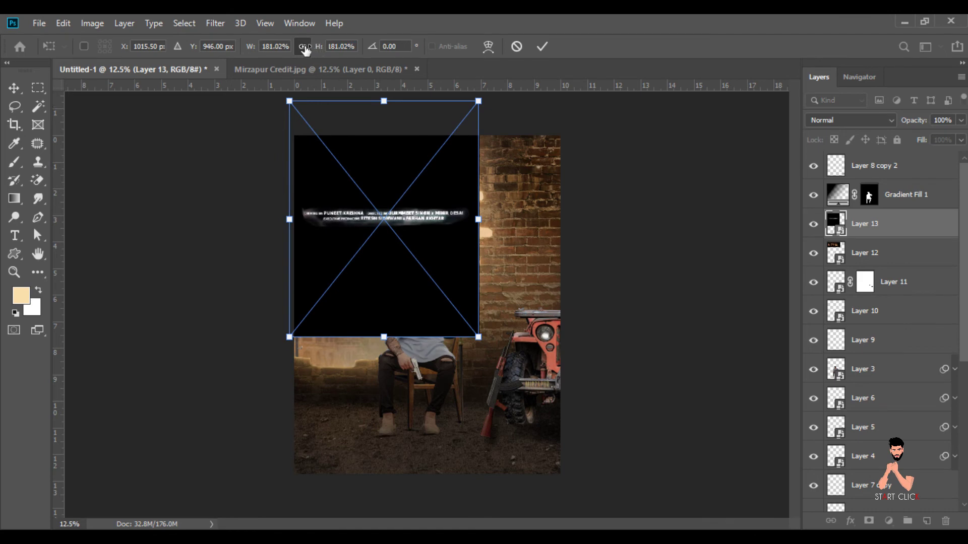
{"action": "left_click_drag", "start_coordinate": [305, 49], "coordinate": [296, 48]}
{"action": "key", "text": "Return"}
Blend the credit text in Screen mode just below the title with lowered fill
{"action": "left_click", "coordinate": [837, 120]}
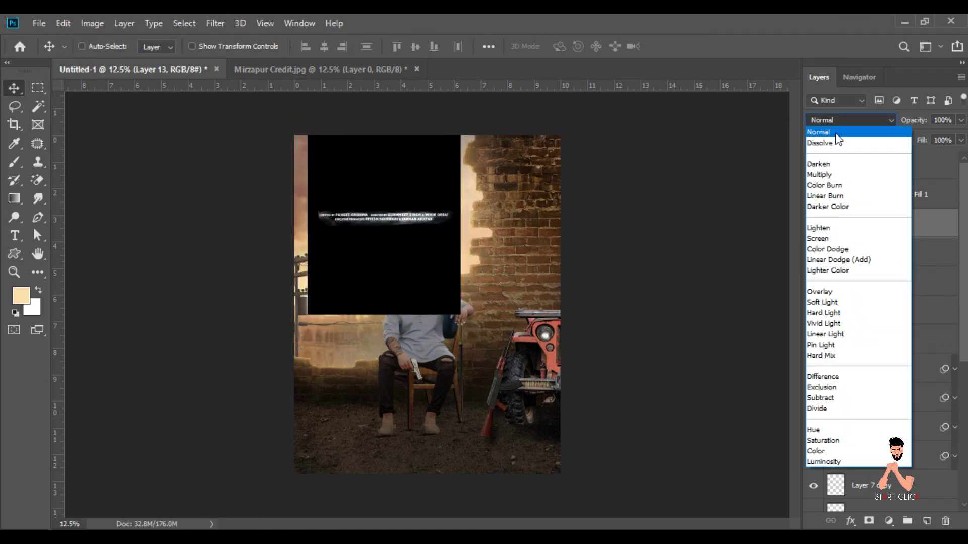
{"action": "left_click", "coordinate": [822, 238]}
{"action": "left_click_drag", "start_coordinate": [410, 234], "coordinate": [384, 209]}
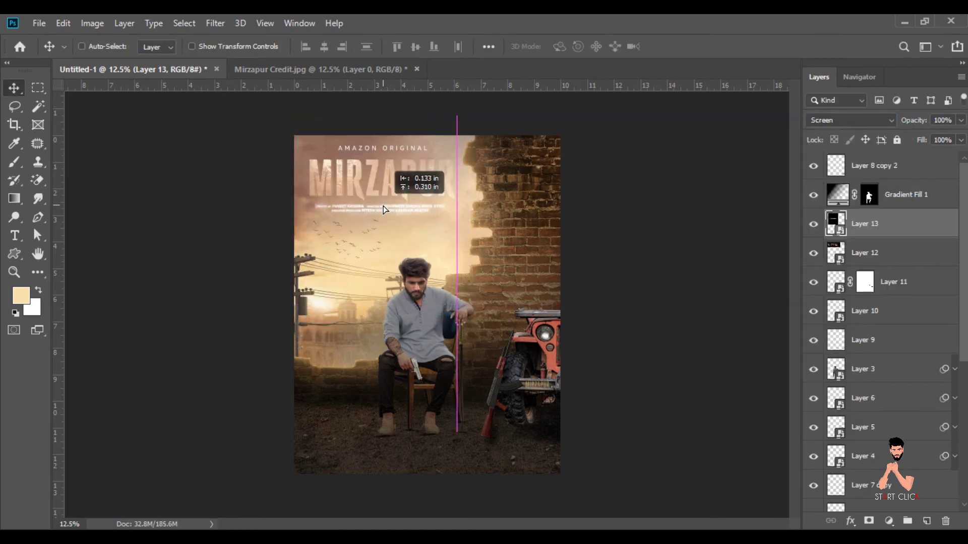
{"action": "type", "text": "70"}
{"action": "key", "text": "Return"}
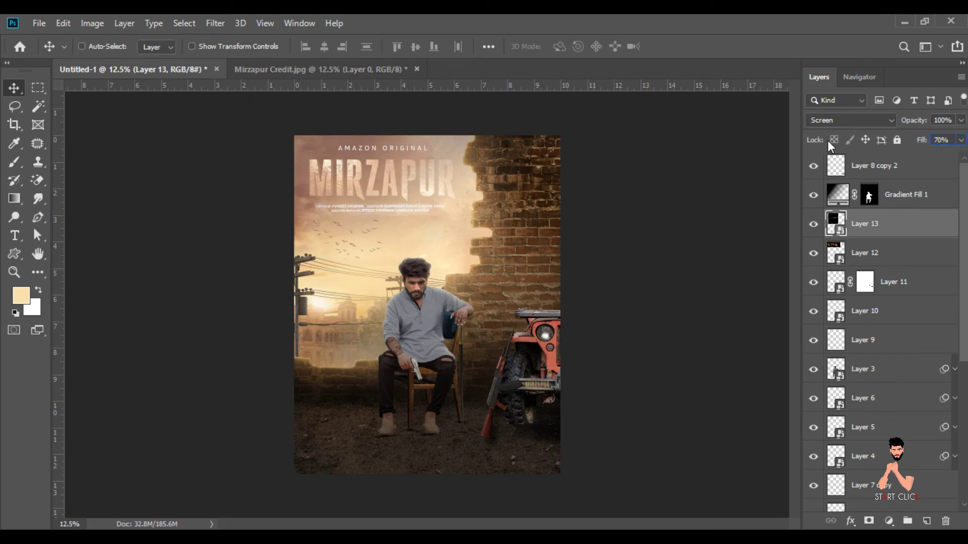
{"action": "left_click", "coordinate": [416, 69]}
{"action": "left_click", "coordinate": [480, 219]}
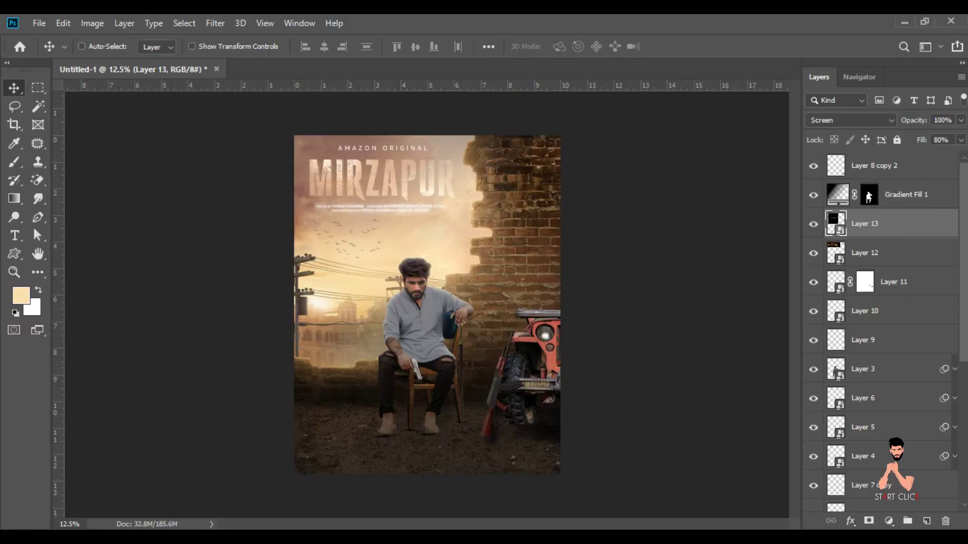
Open the Prime Video image and convert it to a Smart Object
{"action": "left_click", "coordinate": [314, 231]}
{"action": "left_click_drag", "start_coordinate": [346, 398], "coordinate": [332, 84]}
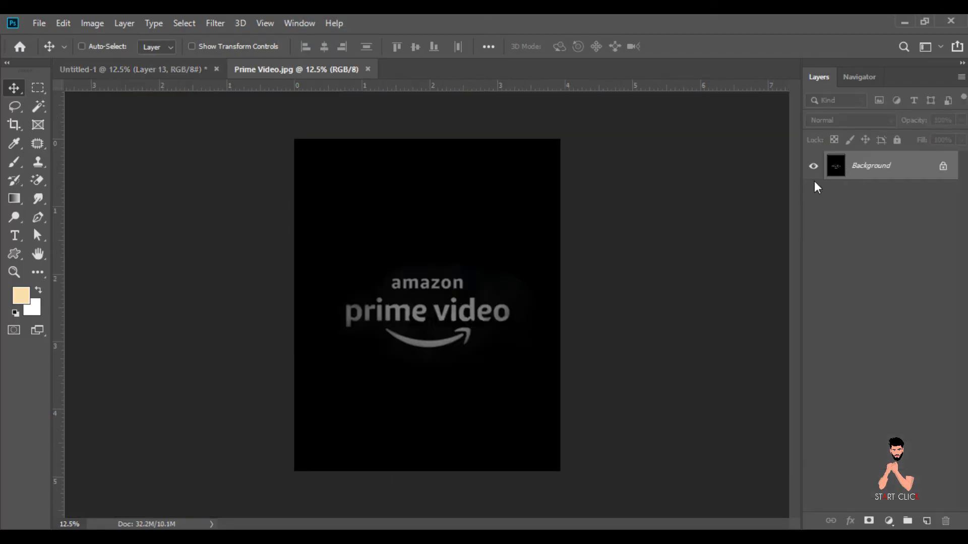
{"action": "right_click", "coordinate": [835, 163]}
{"action": "left_click", "coordinate": [877, 260]}
Shrink the Prime Video logo, blend it in Screen mode and place it lower left beside the man
{"action": "left_click_drag", "start_coordinate": [429, 303], "coordinate": [193, 169]}
{"action": "left_click_drag", "start_coordinate": [338, 435], "coordinate": [334, 386]}
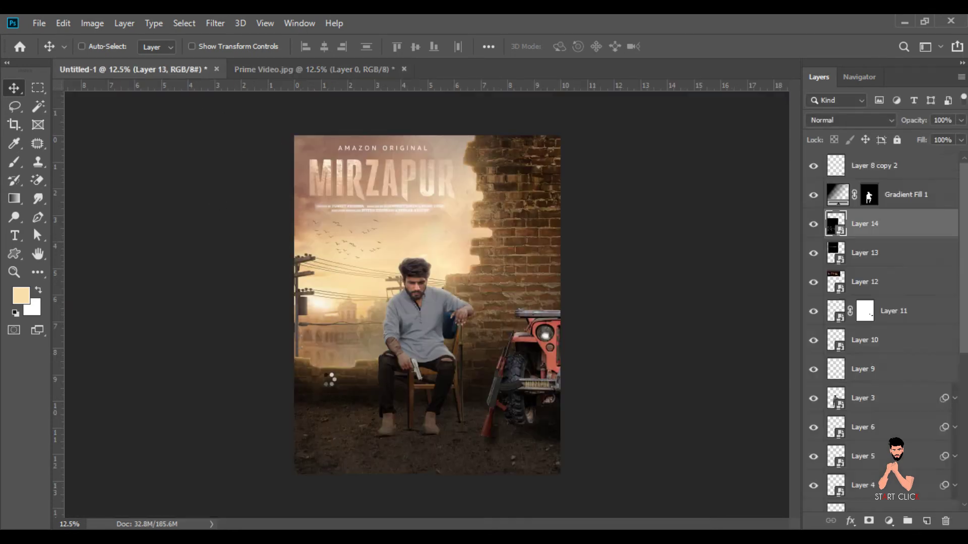
{"action": "left_click", "coordinate": [63, 23]}
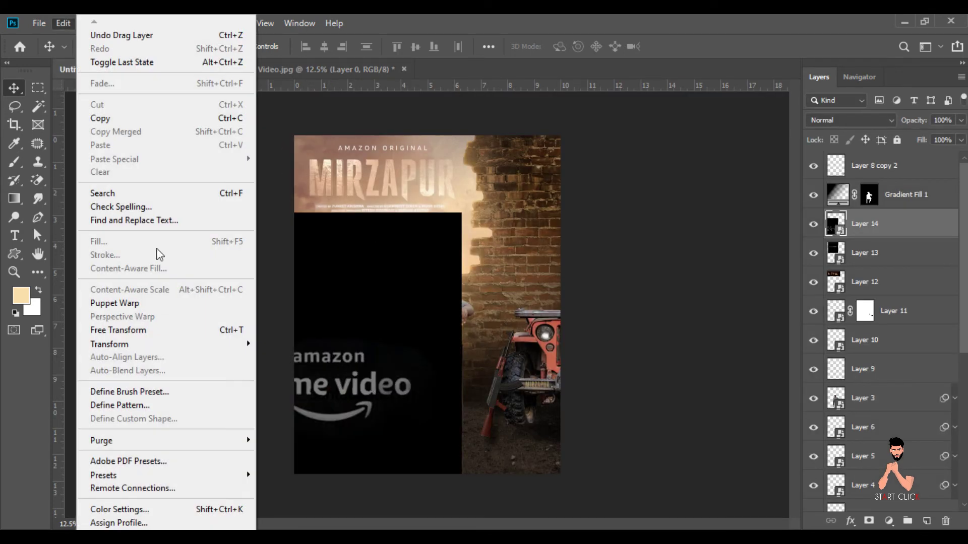
{"action": "left_click", "coordinate": [185, 330]}
{"action": "left_click_drag", "start_coordinate": [319, 46], "coordinate": [202, 56]}
{"action": "key", "text": "Return"}
{"action": "left_click", "coordinate": [849, 119]}
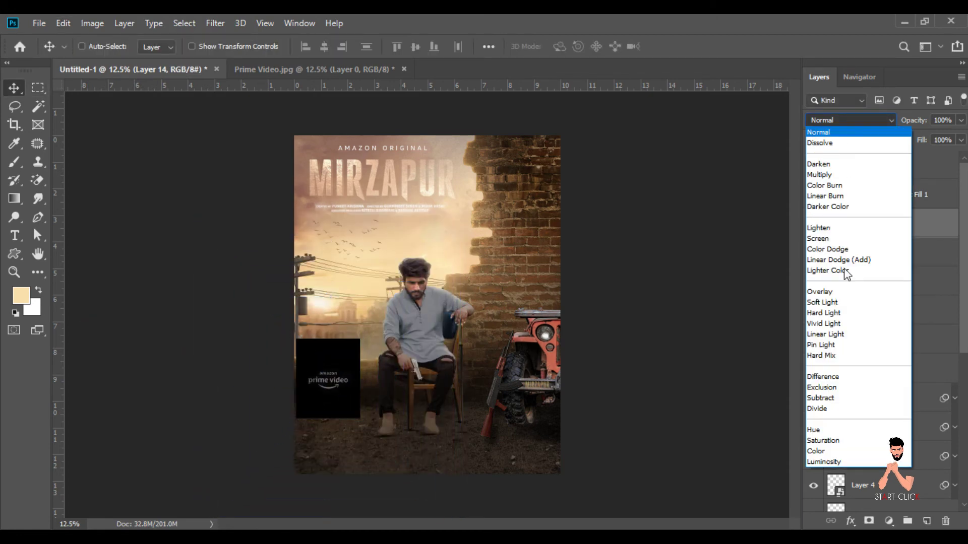
{"action": "left_click", "coordinate": [817, 239]}
{"action": "left_click_drag", "start_coordinate": [328, 380], "coordinate": [321, 383]}
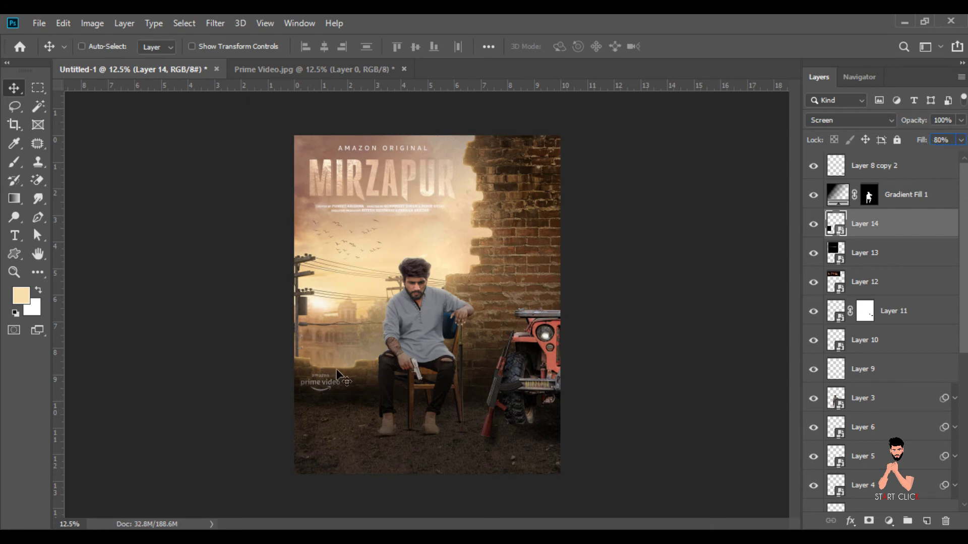
{"action": "left_click", "coordinate": [403, 68]}
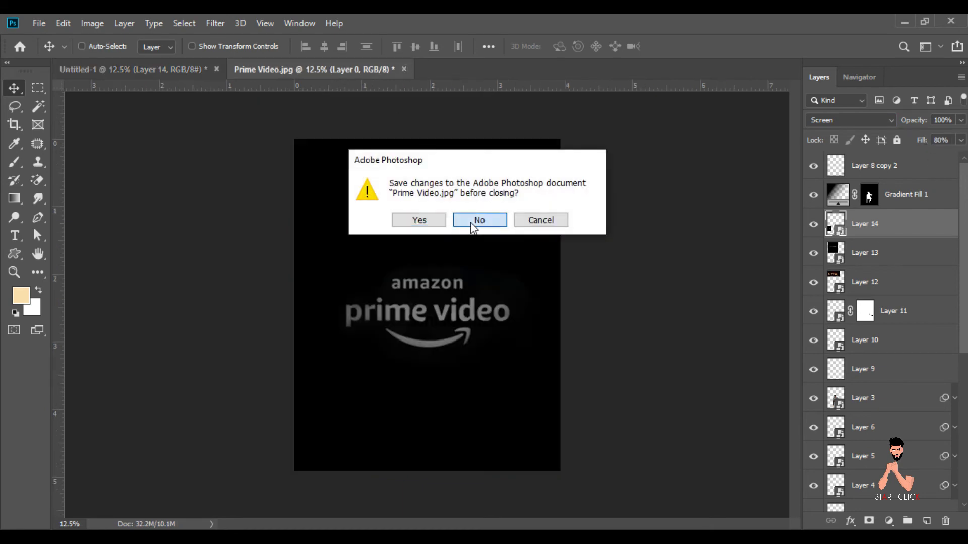
Bring the Mirzapur Dialog image onto the poster's bottom as a Smart Object
{"action": "left_click", "coordinate": [471, 219]}
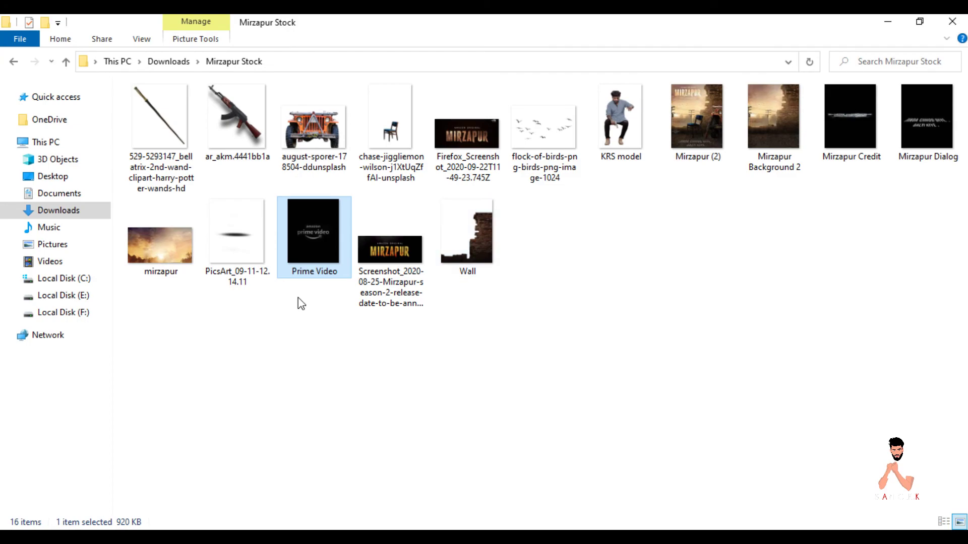
{"action": "left_click_drag", "start_coordinate": [926, 116], "coordinate": [376, 81]}
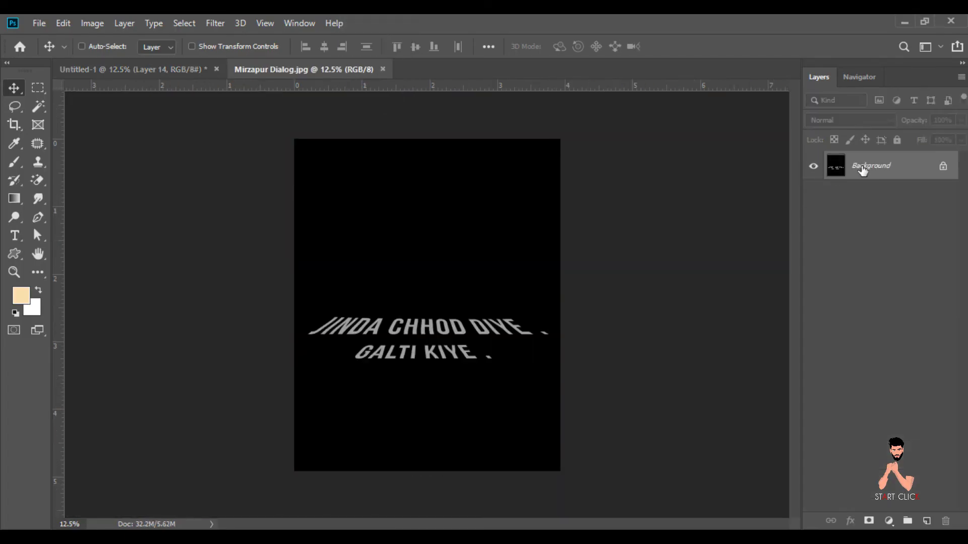
{"action": "right_click", "coordinate": [834, 169]}
{"action": "left_click", "coordinate": [868, 259]}
{"action": "left_click_drag", "start_coordinate": [428, 318], "coordinate": [425, 425]}
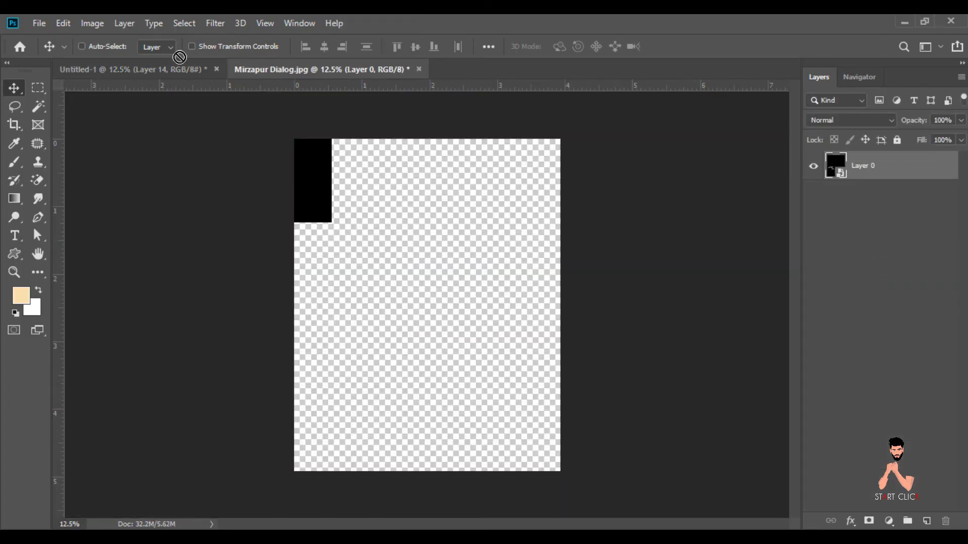
{"action": "left_click_drag", "start_coordinate": [425, 425], "coordinate": [425, 416]}
Blend the dialogue in Screen mode, scale it to about 190% at bottom centre, and dim it
{"action": "left_click", "coordinate": [849, 118]}
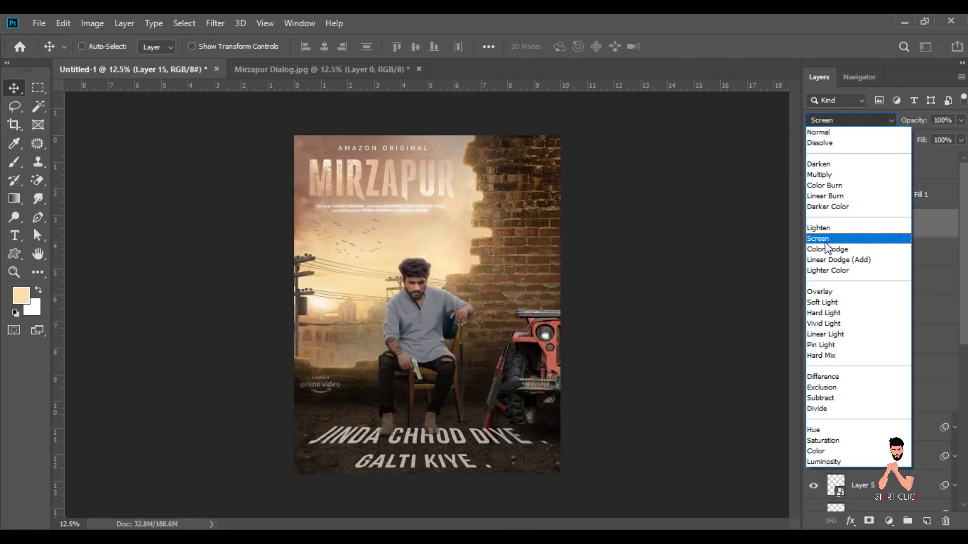
{"action": "left_click", "coordinate": [821, 239]}
{"action": "left_click", "coordinate": [63, 23]}
{"action": "left_click", "coordinate": [132, 326]}
{"action": "left_click_drag", "start_coordinate": [316, 50], "coordinate": [303, 51]}
{"action": "left_click", "coordinate": [337, 46]}
{"action": "type", "text": "200"}
{"action": "left_click_drag", "start_coordinate": [429, 457], "coordinate": [432, 459]}
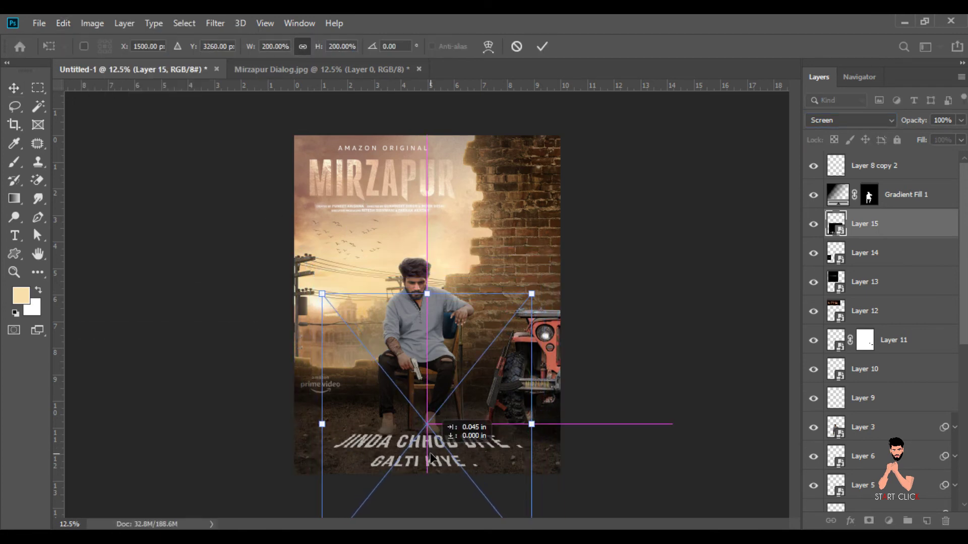
{"action": "left_click_drag", "start_coordinate": [318, 48], "coordinate": [313, 48]}
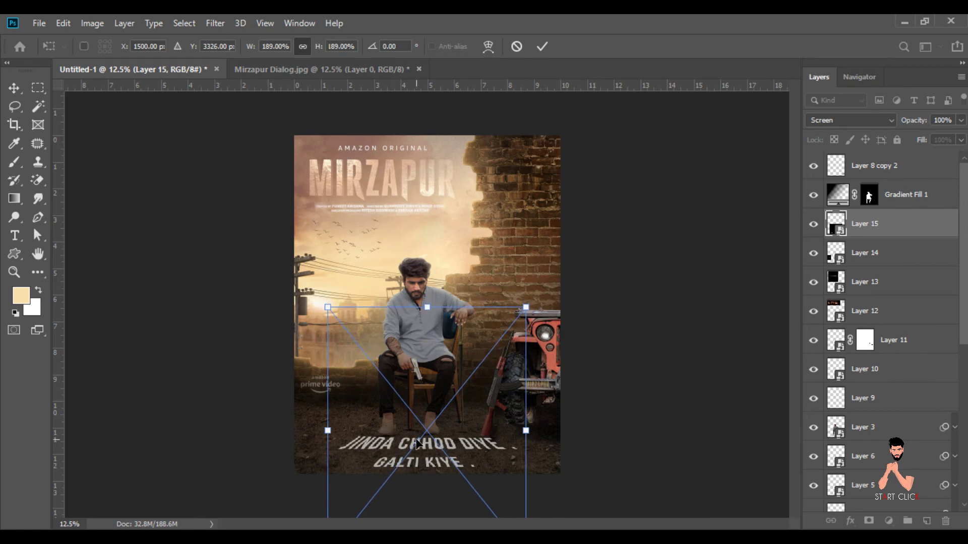
{"action": "key", "text": "Return"}
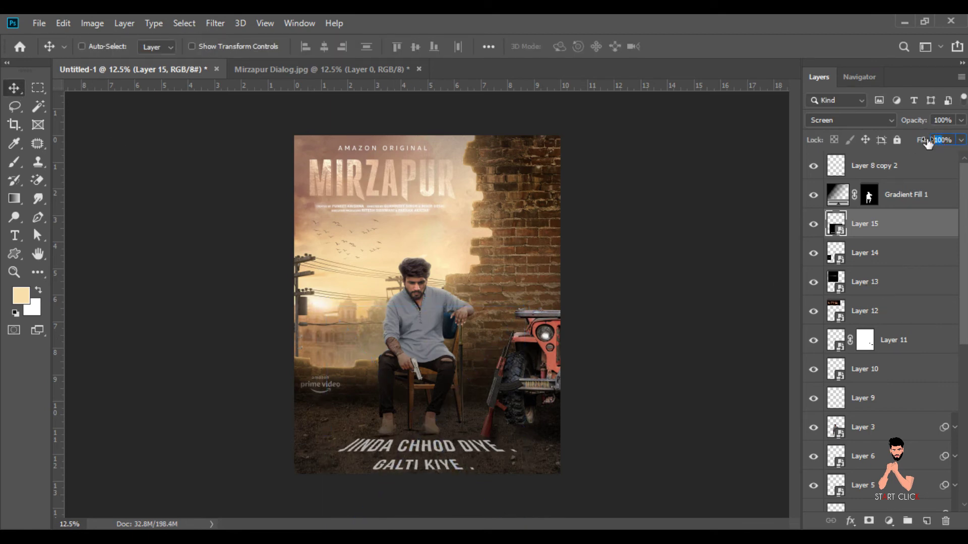
{"action": "type", "text": "60"}
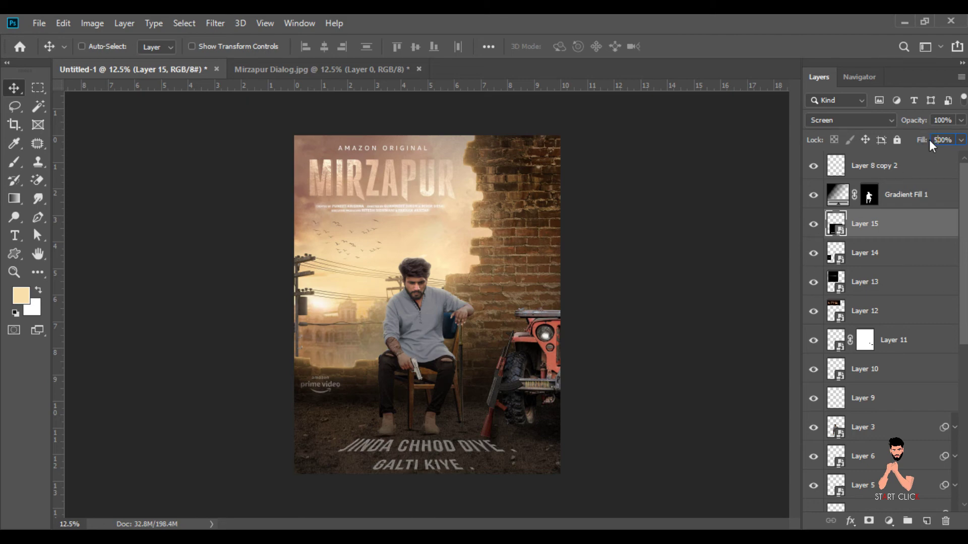
{"action": "right_click", "coordinate": [867, 223]}
Flatten all layers and duplicate the Background into a copy for Camera Raw grading
{"action": "left_click", "coordinate": [726, 454]}
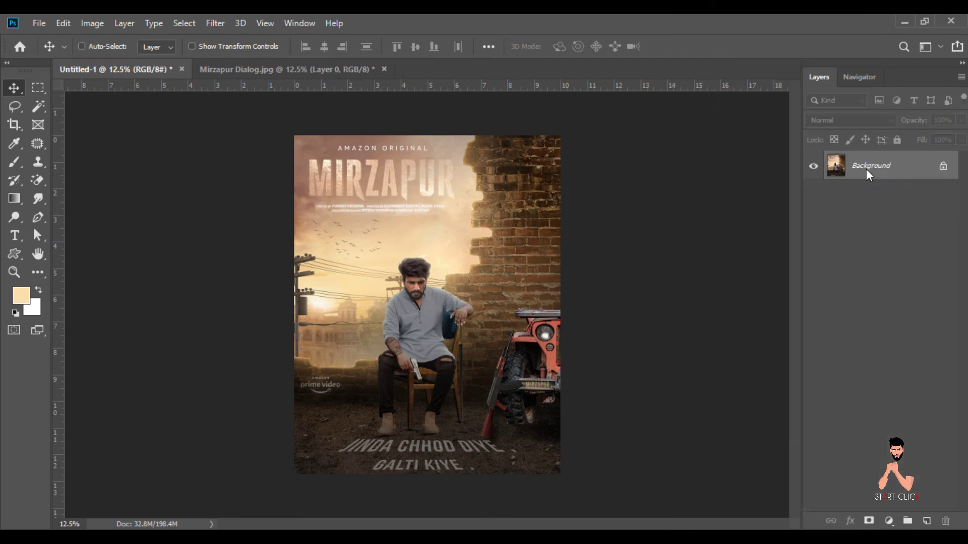
{"action": "left_click_drag", "start_coordinate": [867, 414], "coordinate": [926, 521]}
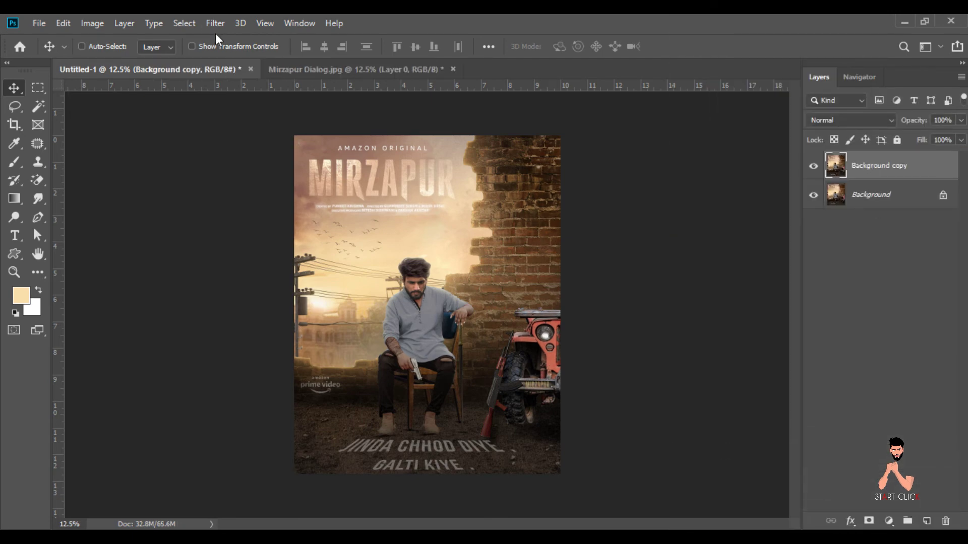
{"action": "left_click", "coordinate": [216, 23]}
{"action": "left_click", "coordinate": [247, 104]}
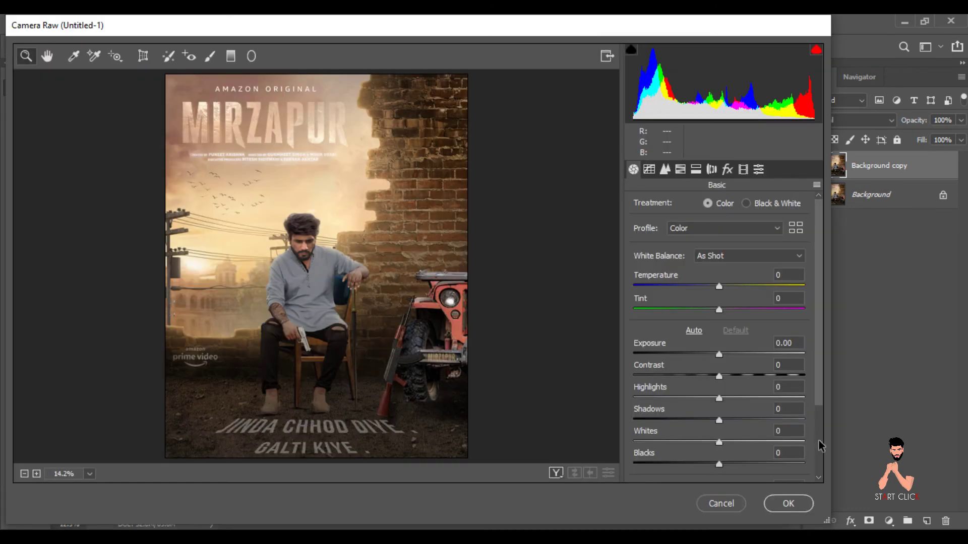
Warm the image with Contrast +19, Highlights +11, Clarity +16 and a -5 vignette, then apply
{"action": "scroll", "coordinate": [819, 446], "scroll_direction": "down", "scroll_amount": 3}
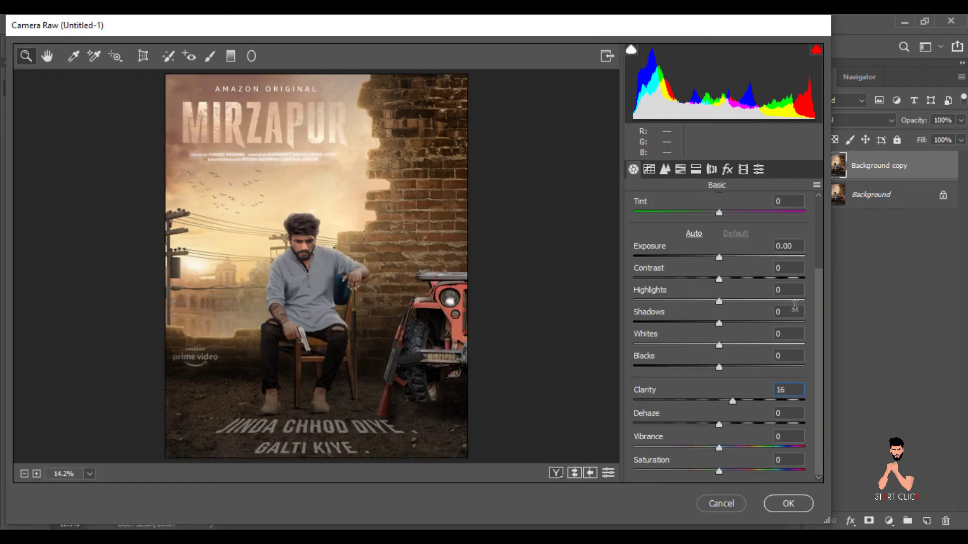
{"action": "type", "text": "11"}
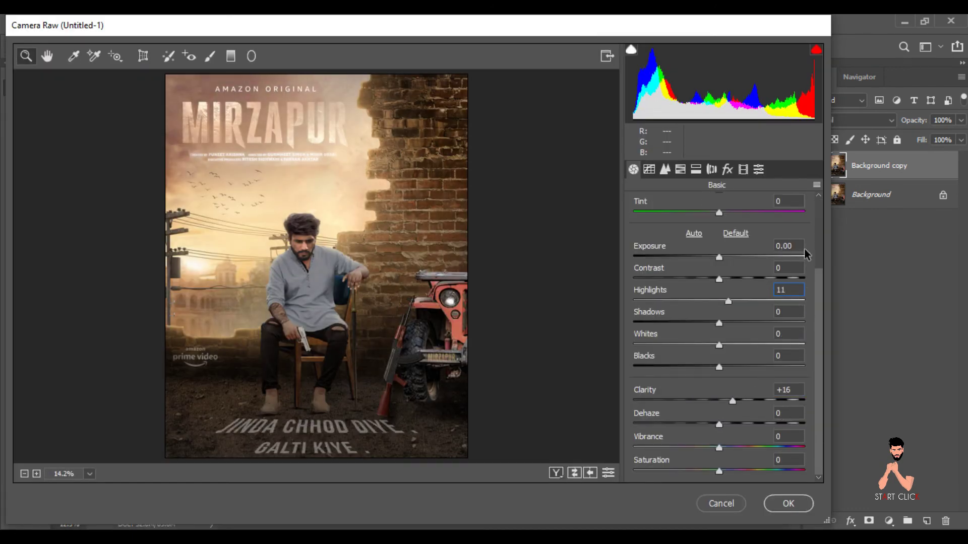
{"action": "scroll", "coordinate": [818, 246], "scroll_direction": "up", "scroll_amount": 2}
{"action": "type", "text": "25"}
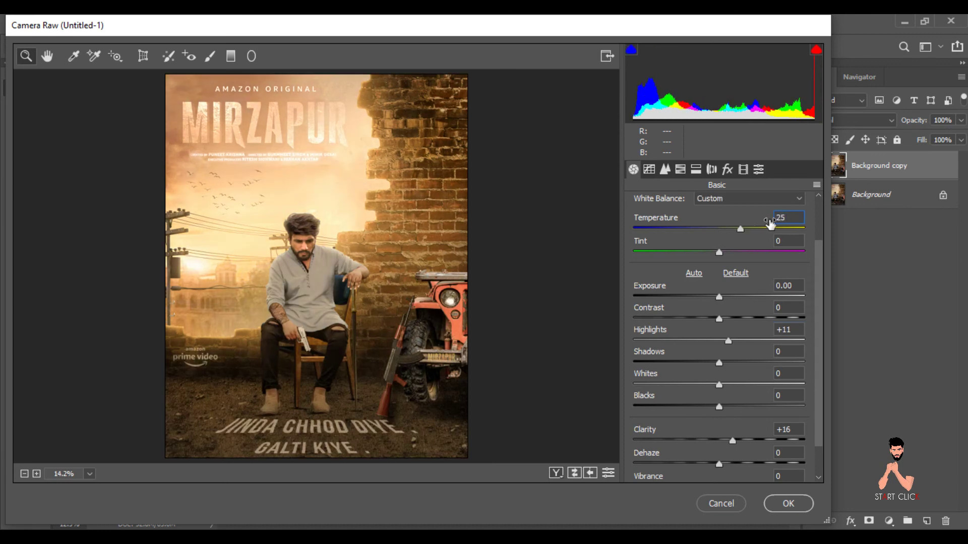
{"action": "type", "text": "5"}
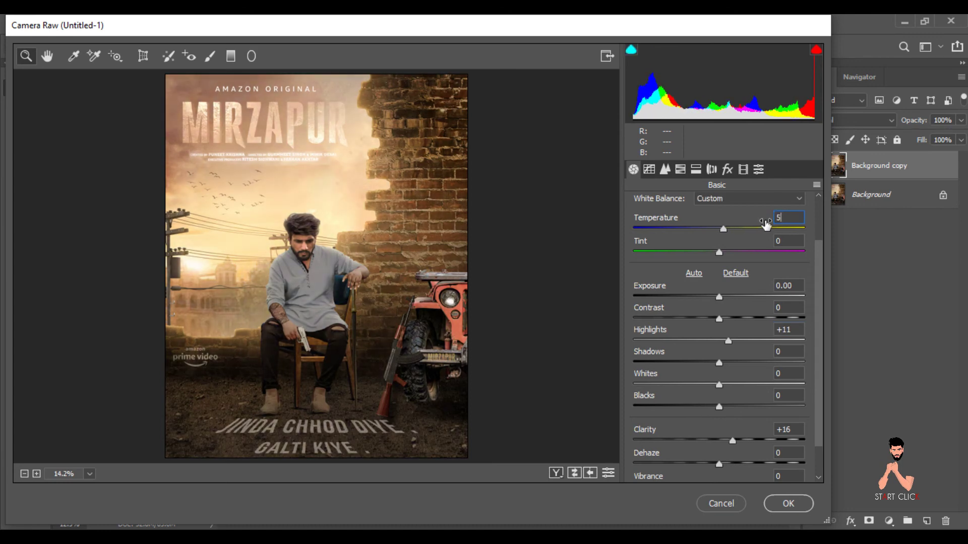
{"action": "scroll", "coordinate": [820, 348], "scroll_direction": "down", "scroll_amount": 1}
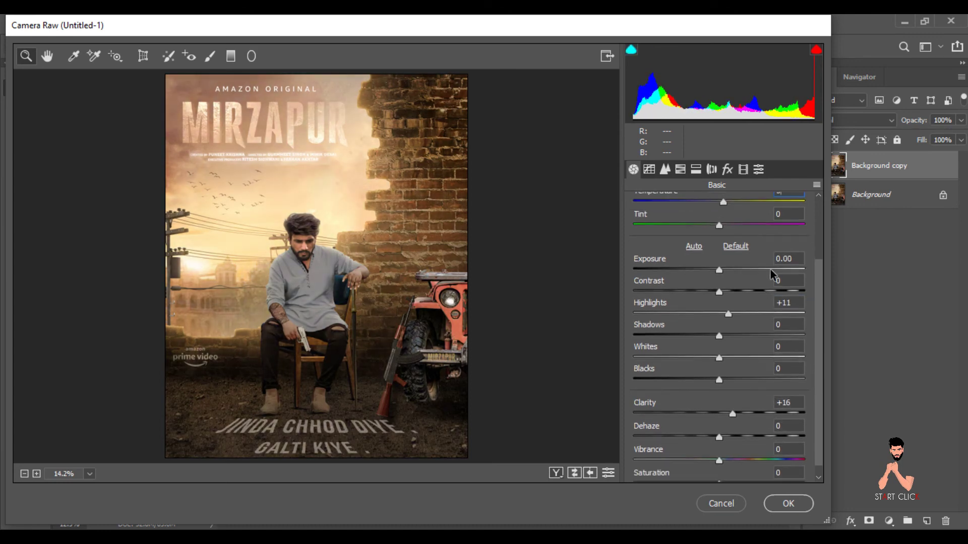
{"action": "type", "text": "19"}
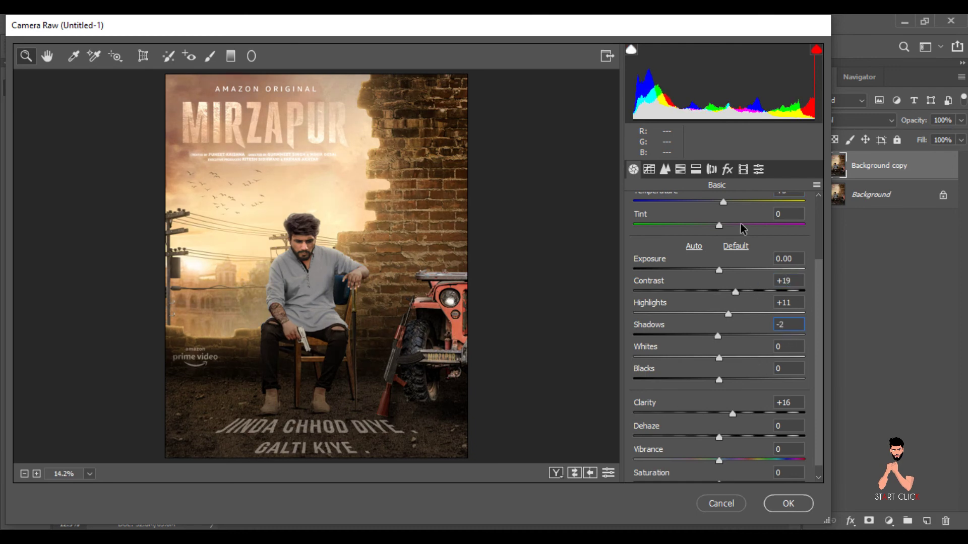
{"action": "left_click", "coordinate": [728, 170]}
{"action": "type", "text": "5"}
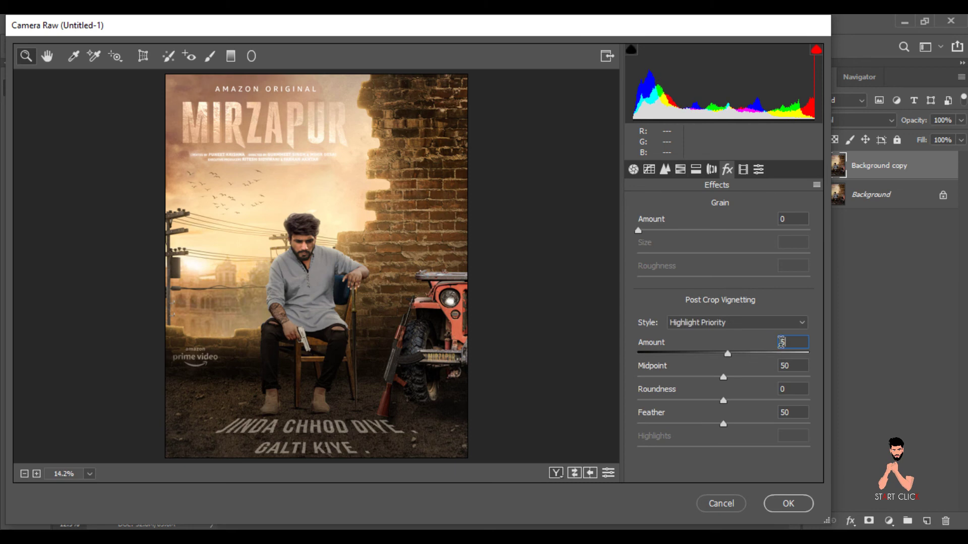
{"action": "type", "text": "-"}
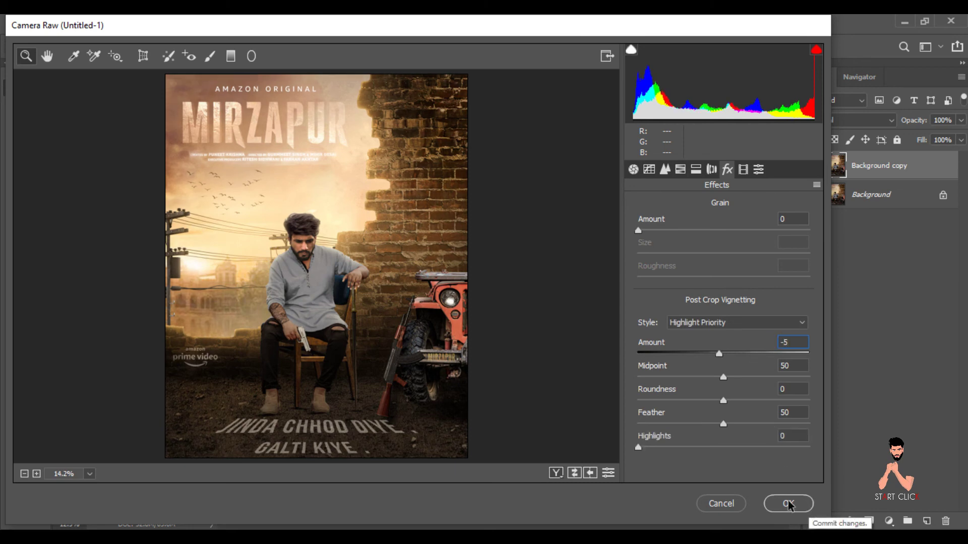
{"action": "left_click", "coordinate": [789, 504]}
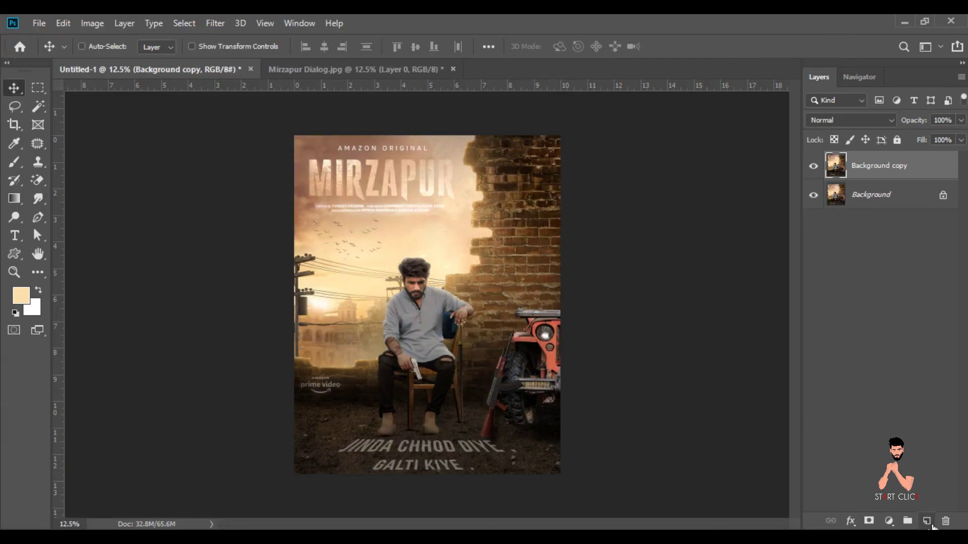
Add a new Overlay-mode layer filled with 50% gray above the image
{"action": "left_click", "coordinate": [926, 522]}
{"action": "left_click", "coordinate": [849, 120]}
{"action": "left_click", "coordinate": [847, 289]}
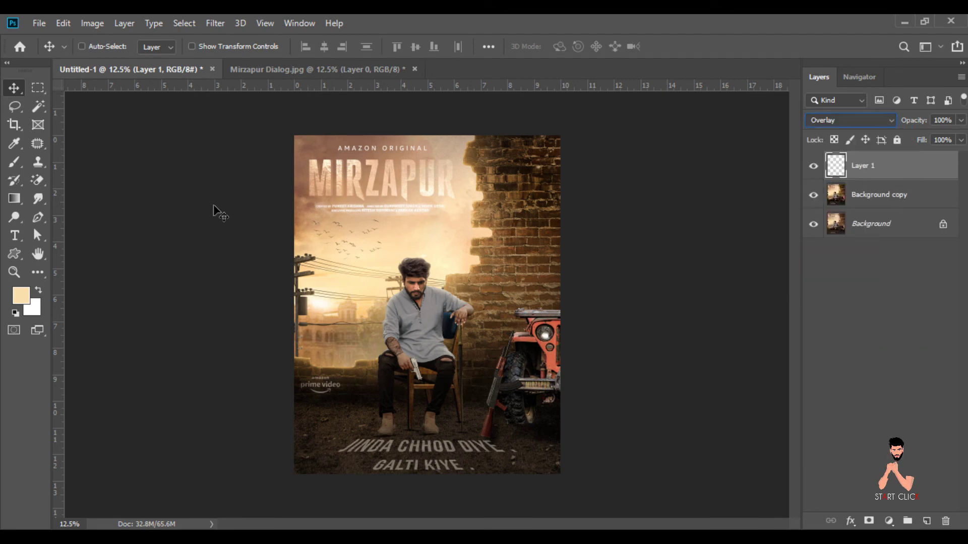
{"action": "left_click", "coordinate": [63, 23]}
{"action": "left_click", "coordinate": [71, 181]}
{"action": "left_click", "coordinate": [584, 140]}
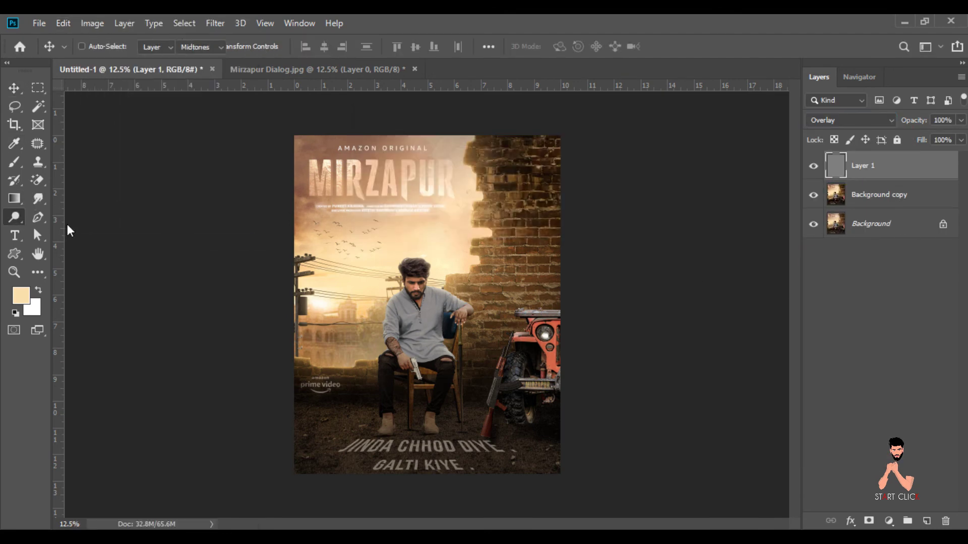
Burn the shirt edge and chest folds, both boots and the jeep body darker
{"action": "left_click_drag", "start_coordinate": [18, 213], "coordinate": [67, 224]}
{"action": "right_click", "coordinate": [30, 227]}
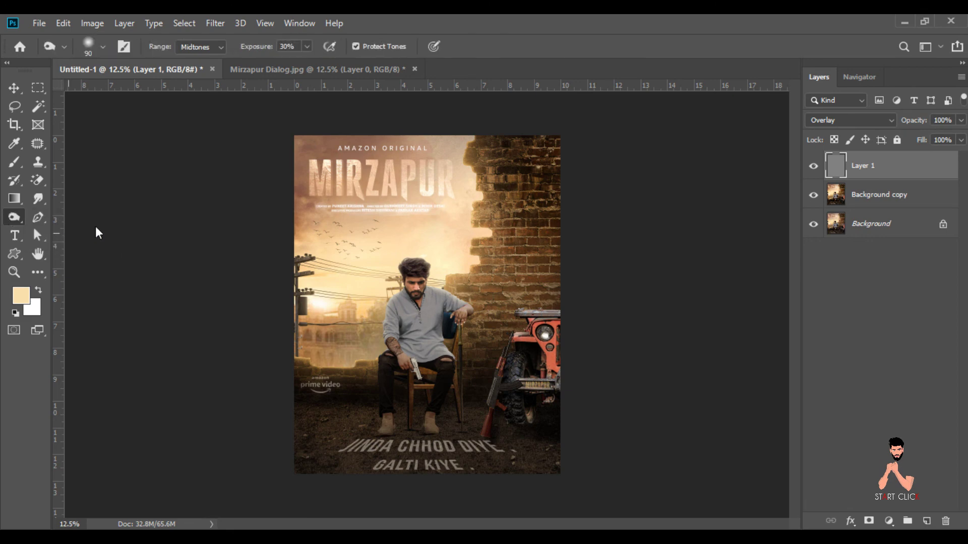
{"action": "scroll", "coordinate": [417, 305], "scroll_direction": "up", "scroll_amount": 5}
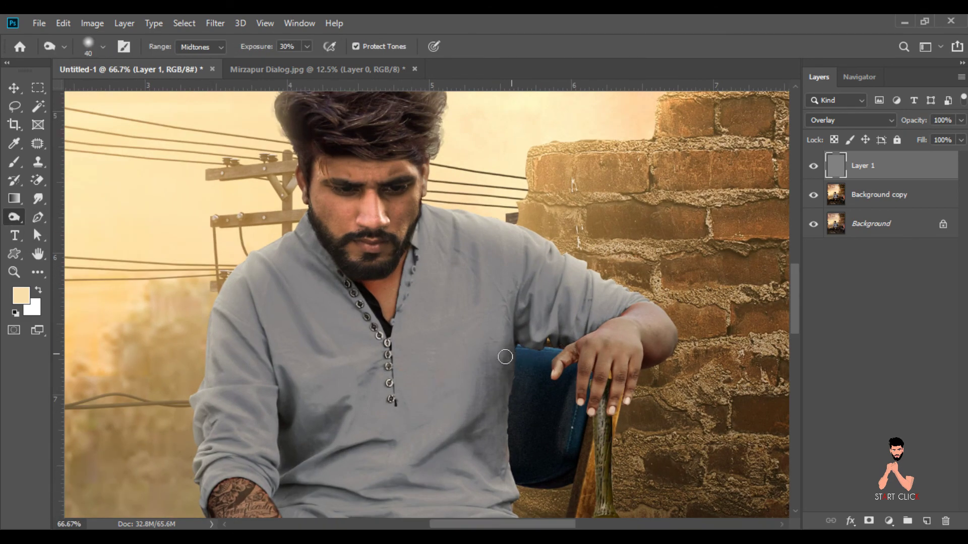
{"action": "left_click_drag", "start_coordinate": [506, 357], "coordinate": [524, 325]}
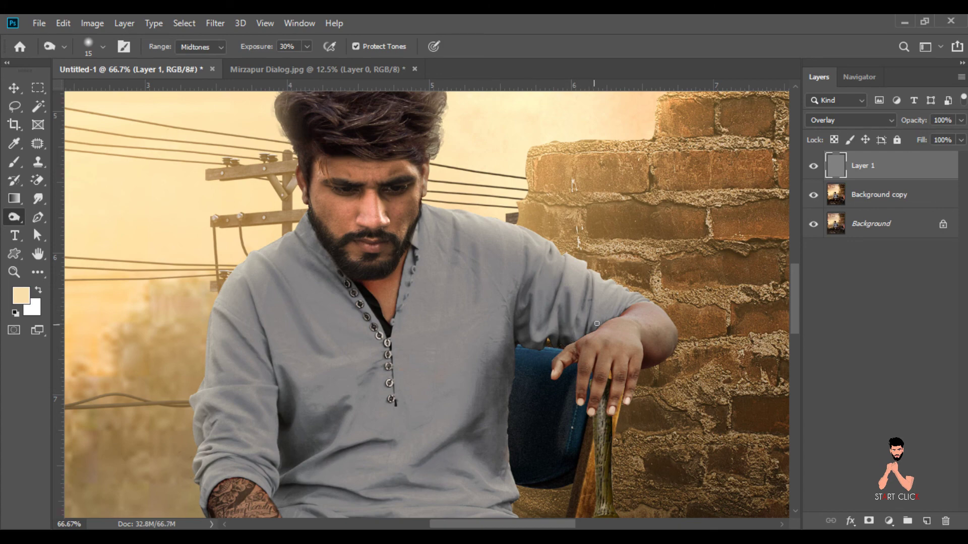
{"action": "left_click_drag", "start_coordinate": [455, 226], "coordinate": [478, 304]}
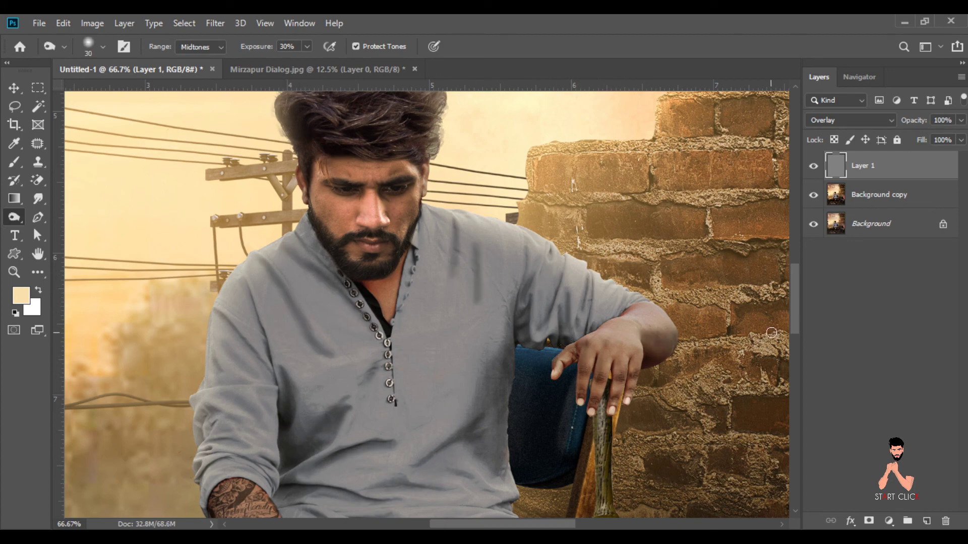
{"action": "scroll", "coordinate": [328, 444], "scroll_direction": "down", "scroll_amount": 3}
{"action": "left_click_drag", "start_coordinate": [199, 346], "coordinate": [262, 211]}
{"action": "scroll", "coordinate": [479, 376], "scroll_direction": "down", "scroll_amount": 5}
{"action": "key", "text": "ctrl+minus"}
{"action": "key", "text": "ctrl+minus"}
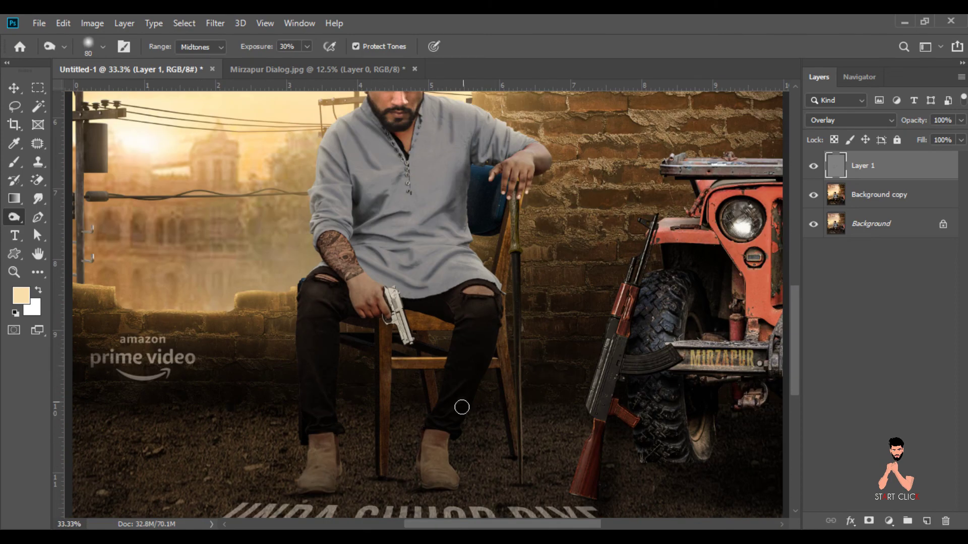
{"action": "left_click_drag", "start_coordinate": [318, 448], "coordinate": [320, 482]}
{"action": "left_click_drag", "start_coordinate": [436, 473], "coordinate": [440, 442]}
{"action": "left_click_drag", "start_coordinate": [690, 220], "coordinate": [688, 227]}
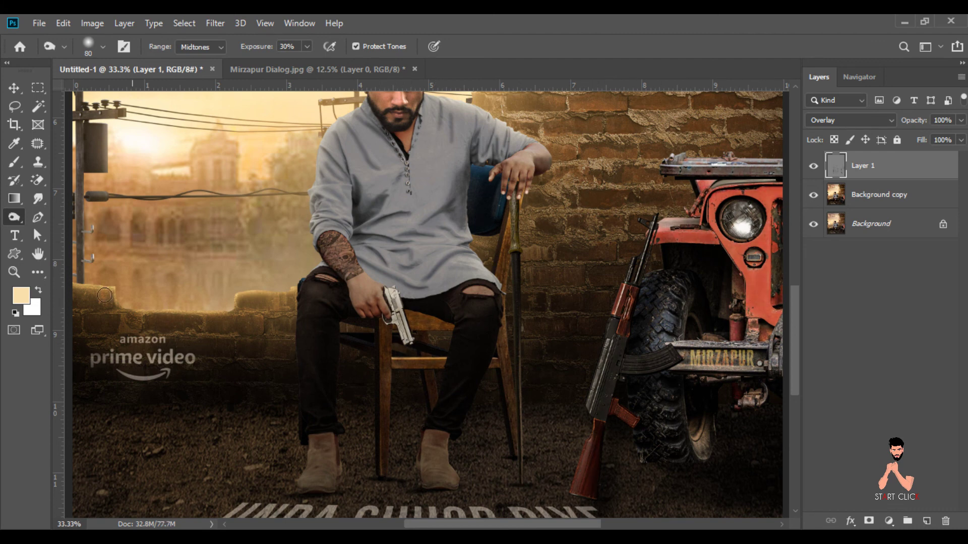
Dodge the grey shirt, the sleeve near the elbow and the hand on the chair brighter
{"action": "right_click", "coordinate": [14, 217]}
{"action": "left_click", "coordinate": [66, 221]}
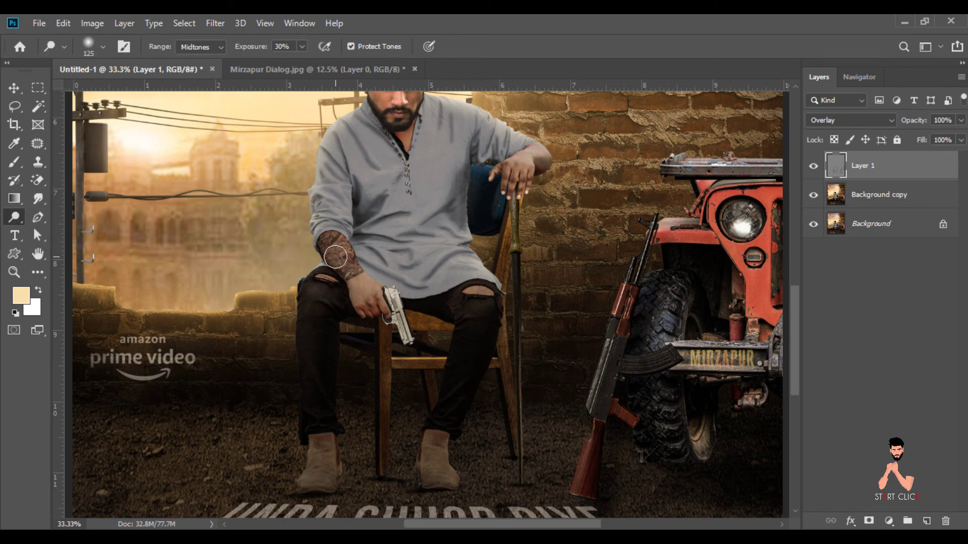
{"action": "scroll", "coordinate": [410, 270], "scroll_direction": "up", "scroll_amount": 2}
{"action": "key", "text": "bracketleft"}
{"action": "key", "text": "bracketleft"}
{"action": "key", "text": "bracketleft"}
{"action": "mouse_move", "coordinate": [511, 274]}
{"action": "left_mouse_down"}
{"action": "mouse_move", "coordinate": [292, 211]}
{"action": "mouse_move", "coordinate": [555, 227]}
{"action": "mouse_move", "coordinate": [330, 190]}
{"action": "mouse_move", "coordinate": [323, 134]}
{"action": "mouse_move", "coordinate": [444, 171]}
{"action": "left_mouse_up"}
{"action": "scroll", "coordinate": [444, 171], "scroll_direction": "up", "scroll_amount": 5}
{"action": "left_click_drag", "start_coordinate": [262, 151], "coordinate": [314, 298]}
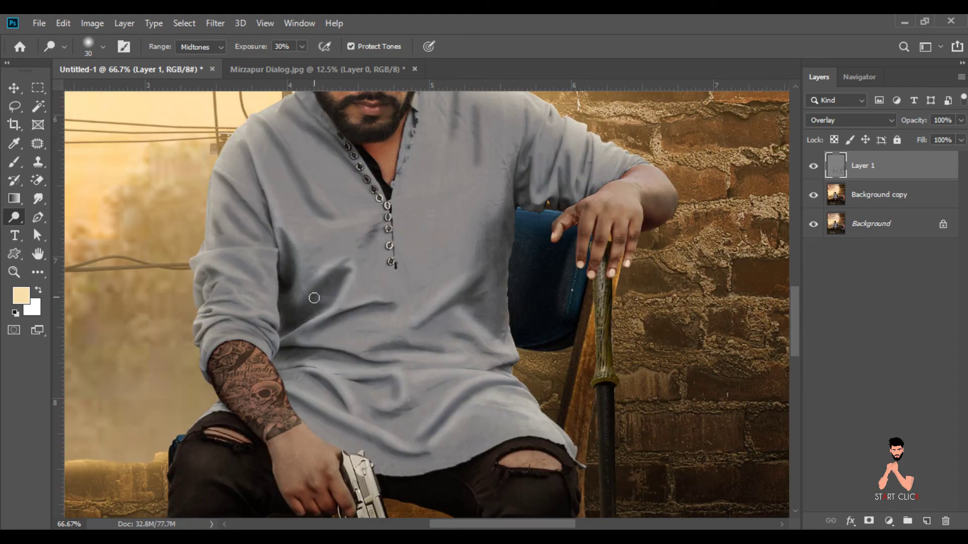
{"action": "left_click_drag", "start_coordinate": [575, 140], "coordinate": [545, 207]}
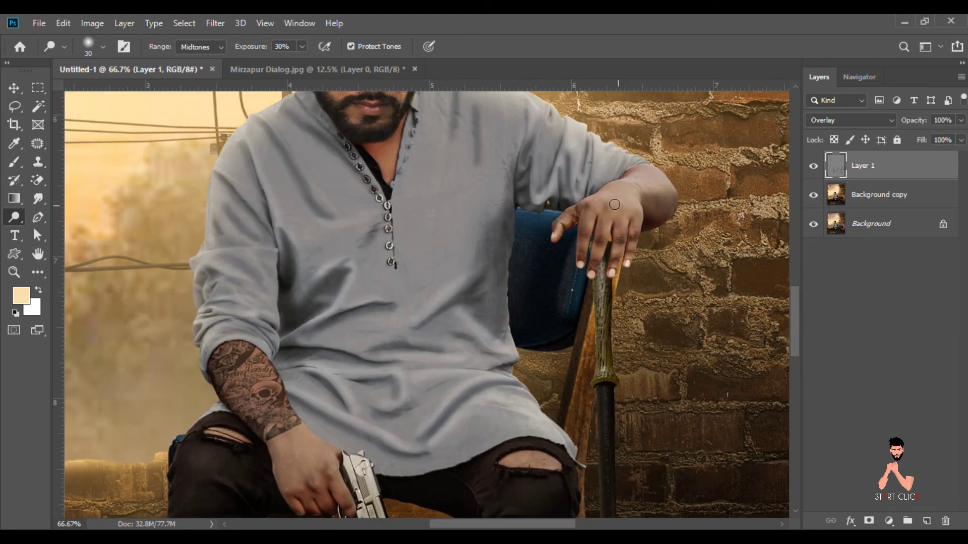
{"action": "left_click_drag", "start_coordinate": [614, 204], "coordinate": [621, 227]}
Adjust zoom and dodge brush size around the man's face, then fit the whole poster in view
{"action": "scroll", "coordinate": [797, 352], "scroll_direction": "down", "scroll_amount": 5}
{"action": "scroll", "coordinate": [454, 373], "scroll_direction": "down", "scroll_amount": 3}
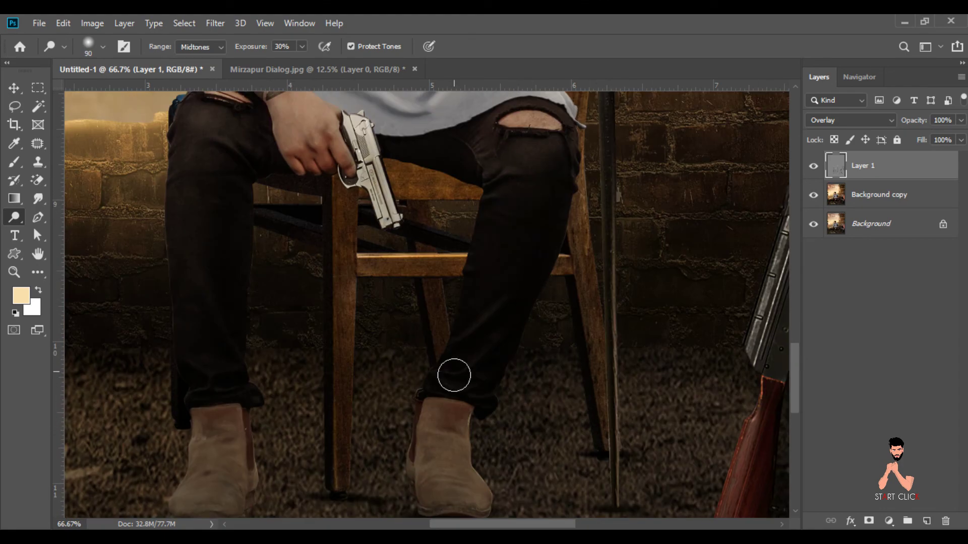
{"action": "key", "text": "ctrl+minus"}
{"action": "key", "text": "ctrl+minus"}
{"action": "key", "text": "ctrl+minus"}
{"action": "key", "text": "bracketright"}
{"action": "key", "text": "bracketright"}
{"action": "key", "text": "bracketright"}
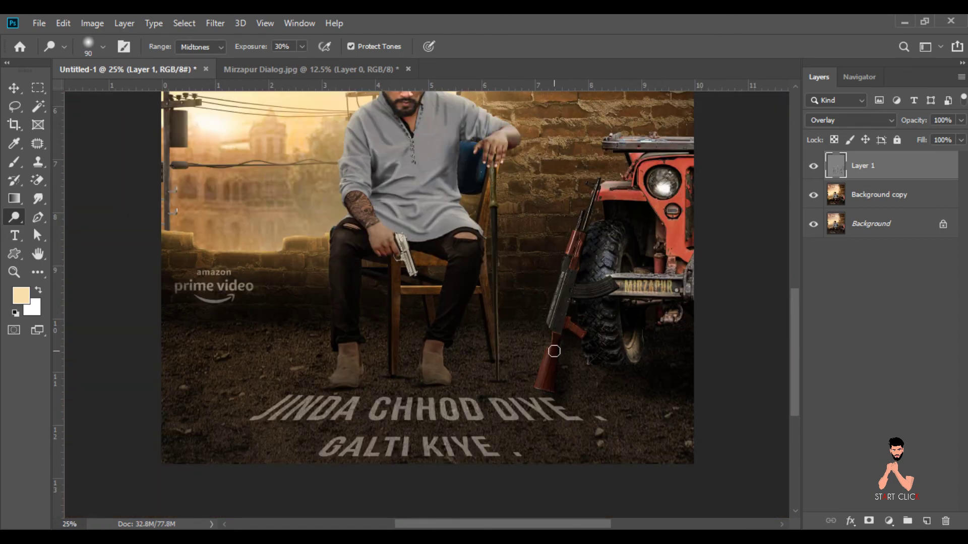
{"action": "key", "text": "ctrl+plus"}
{"action": "key", "text": "ctrl+plus"}
{"action": "scroll", "coordinate": [504, 303], "scroll_direction": "up", "scroll_amount": 5}
{"action": "key", "text": "bracketleft"}
{"action": "key", "text": "bracketleft"}
{"action": "key", "text": "bracketleft"}
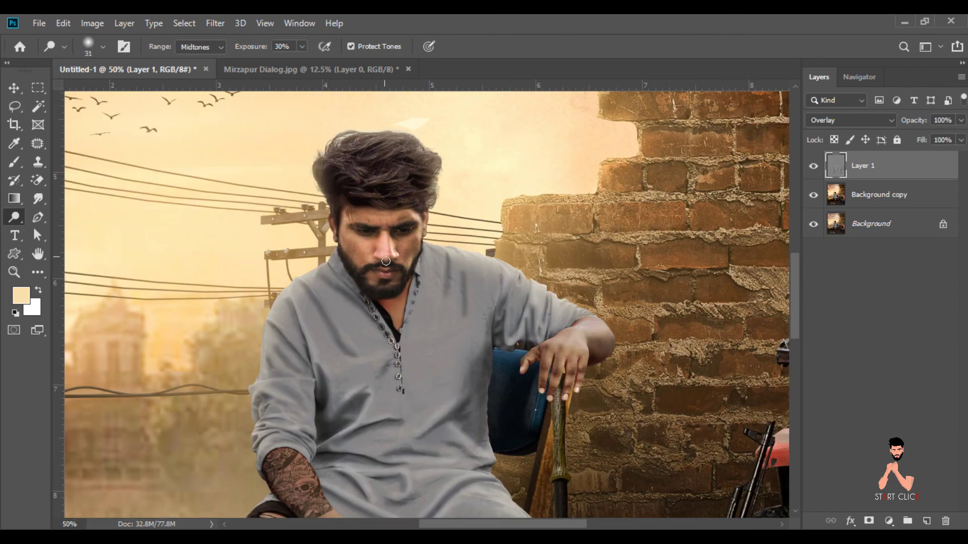
{"action": "key", "text": "ctrl+0"}
Close the Mirzapur Dialog document and merge Layer 1 down into Background copy
{"action": "key", "text": "v"}
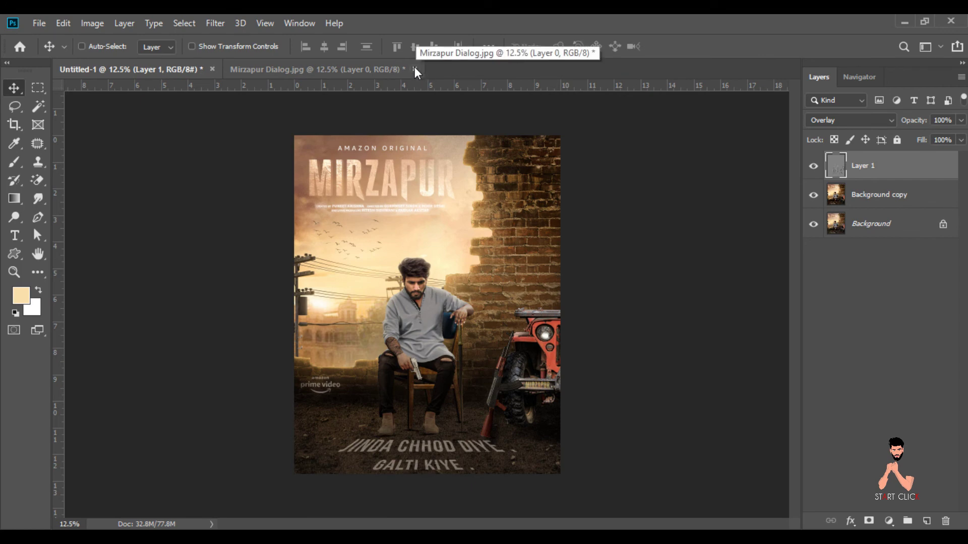
{"action": "left_click", "coordinate": [414, 70]}
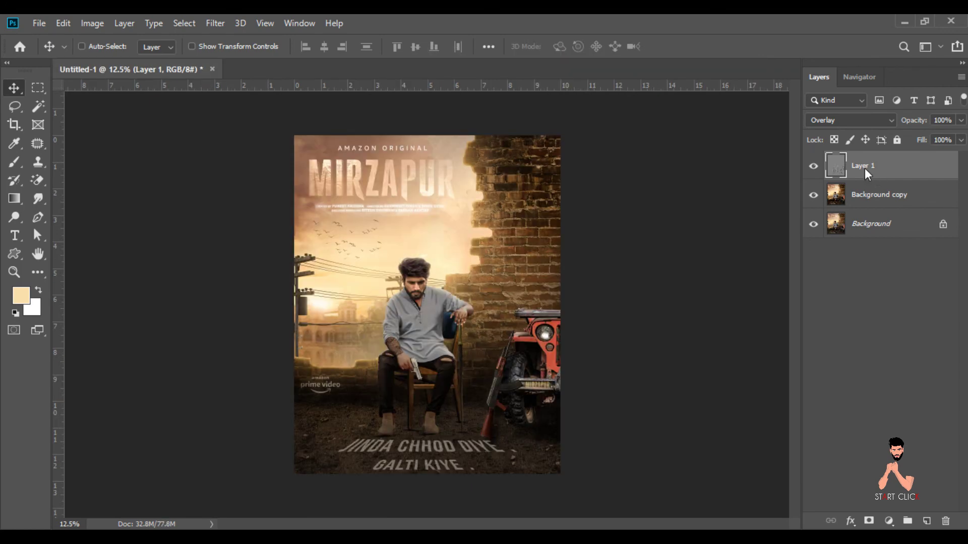
{"action": "right_click", "coordinate": [867, 174]}
{"action": "left_click", "coordinate": [712, 435]}
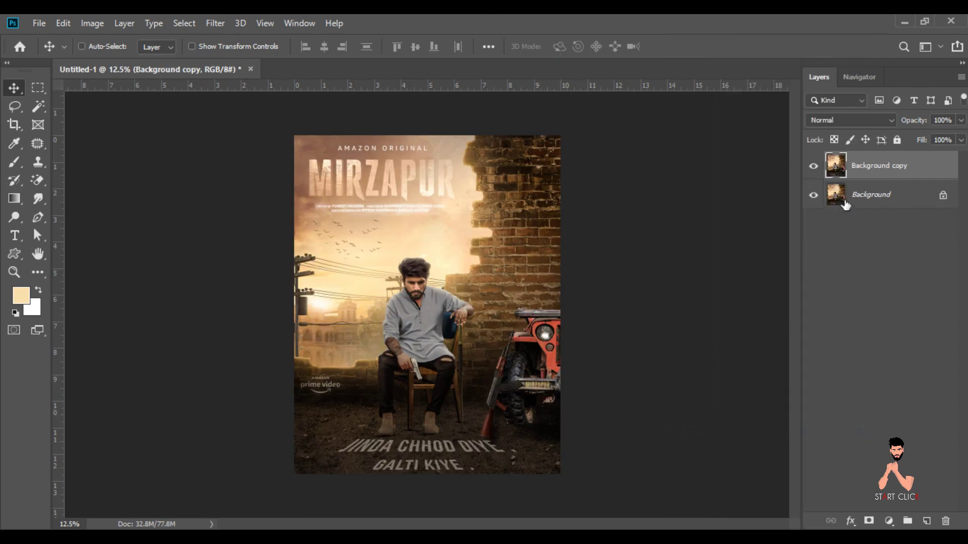
Merge all visible layers and preview the finished poster in Full Screen mode
{"action": "right_click", "coordinate": [833, 203]}
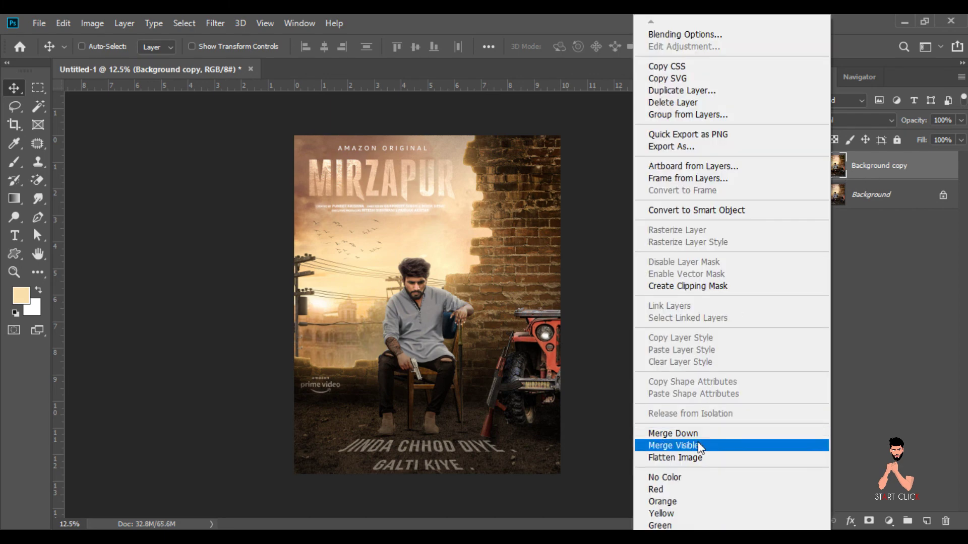
{"action": "left_click", "coordinate": [700, 446]}
{"action": "key", "text": "f"}
{"action": "key", "text": "f"}
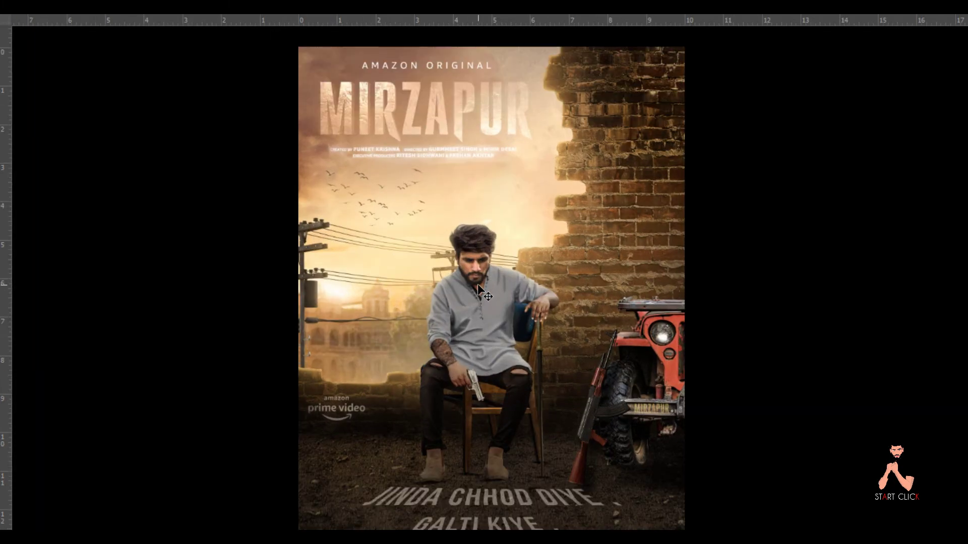